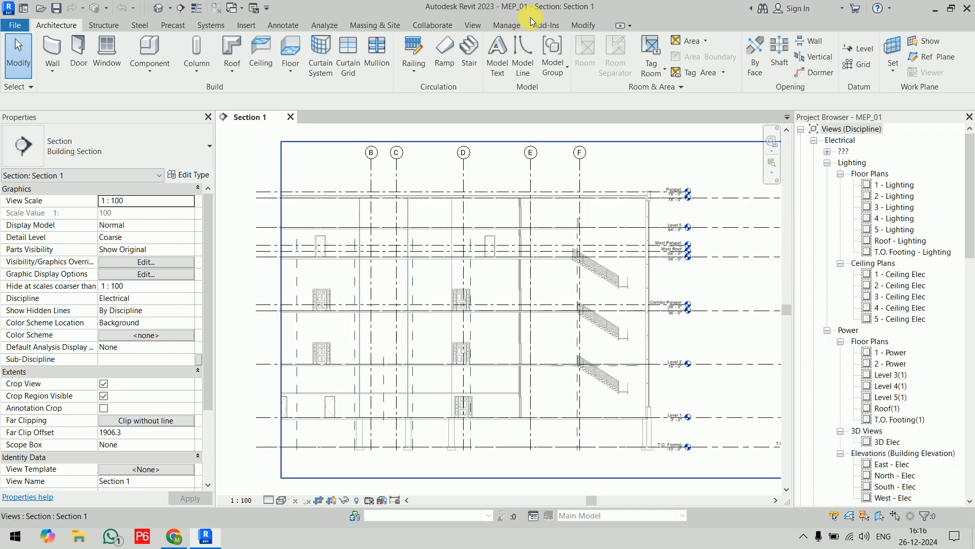
Review the definition and assigned Spaces category of the Required Lighting project parameter.
left_click(507, 25)
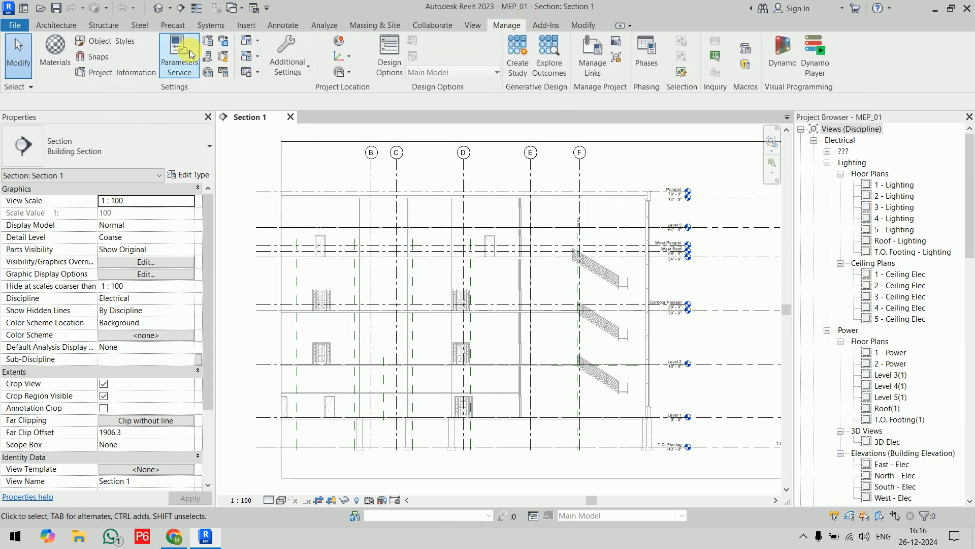
left_click(207, 40)
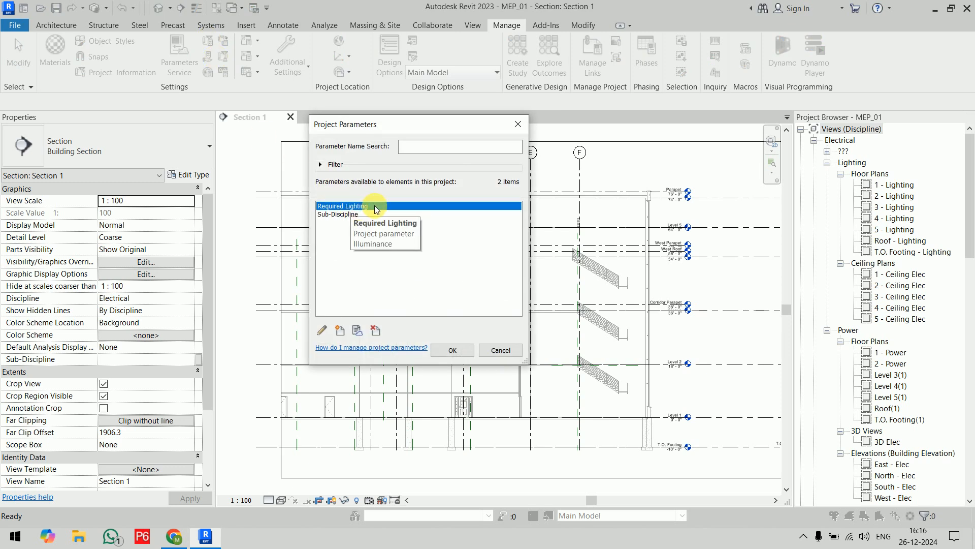
left_click(322, 330)
left_click_drag(376, 186, 254, 191)
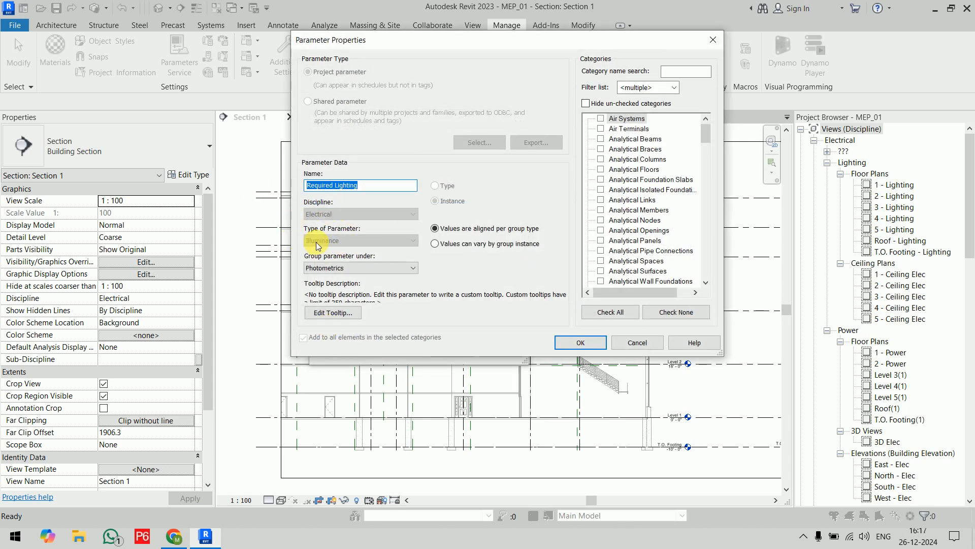
left_click_drag(705, 133, 698, 246)
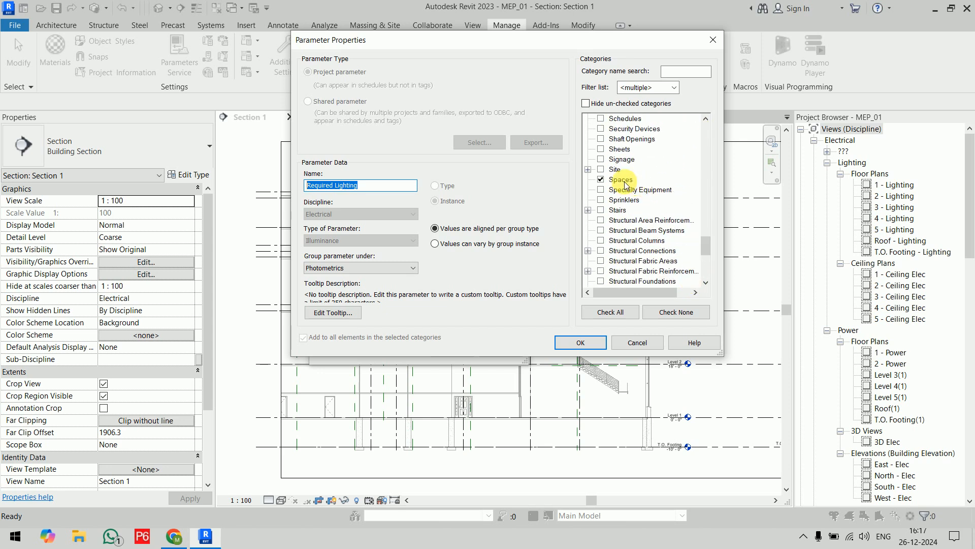
left_click(580, 342)
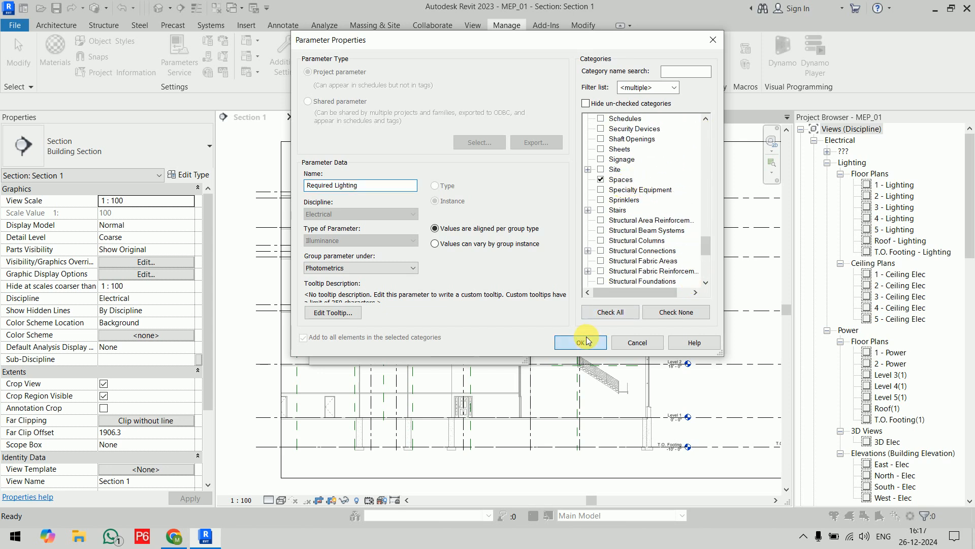
left_click(452, 350)
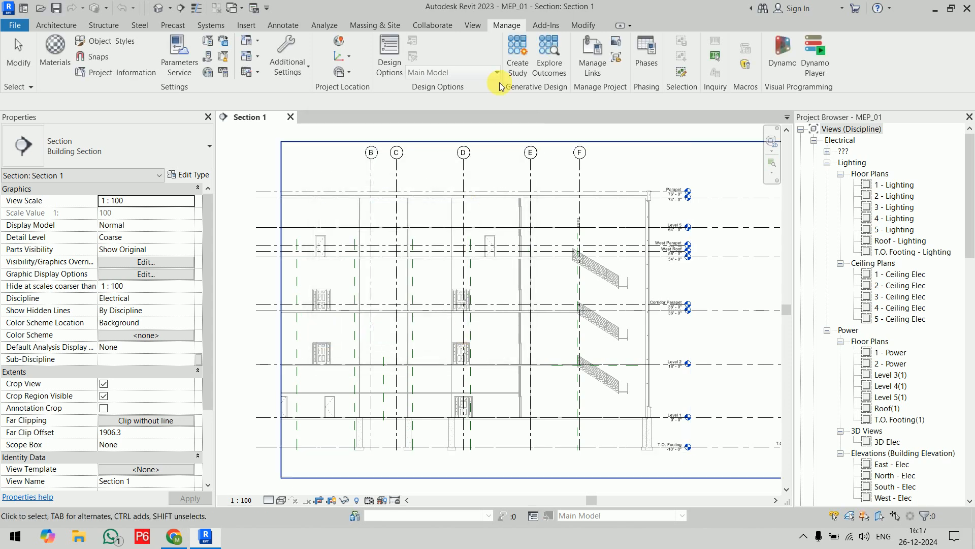
left_click(482, 26)
left_click(632, 42)
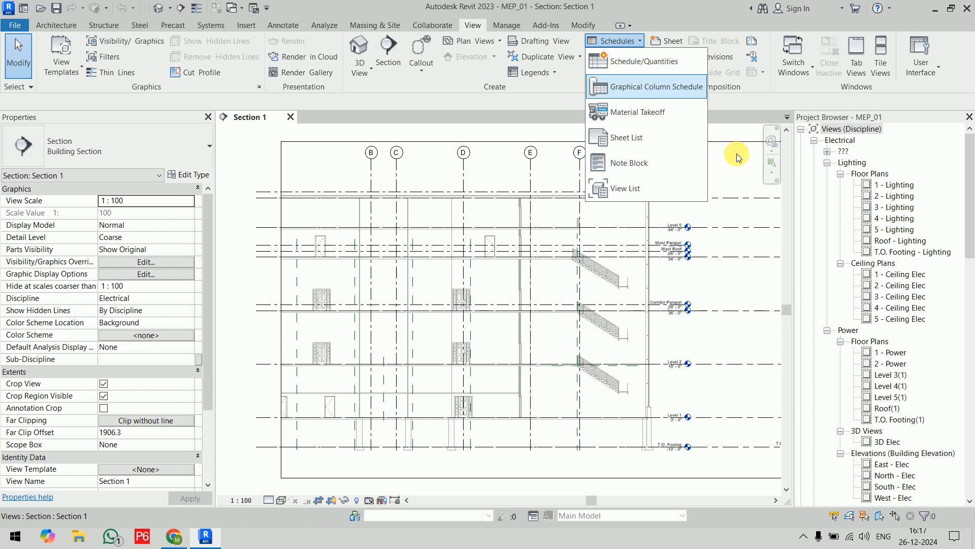
scroll(841, 253, "down", 3)
scroll(842, 249, "down", 10)
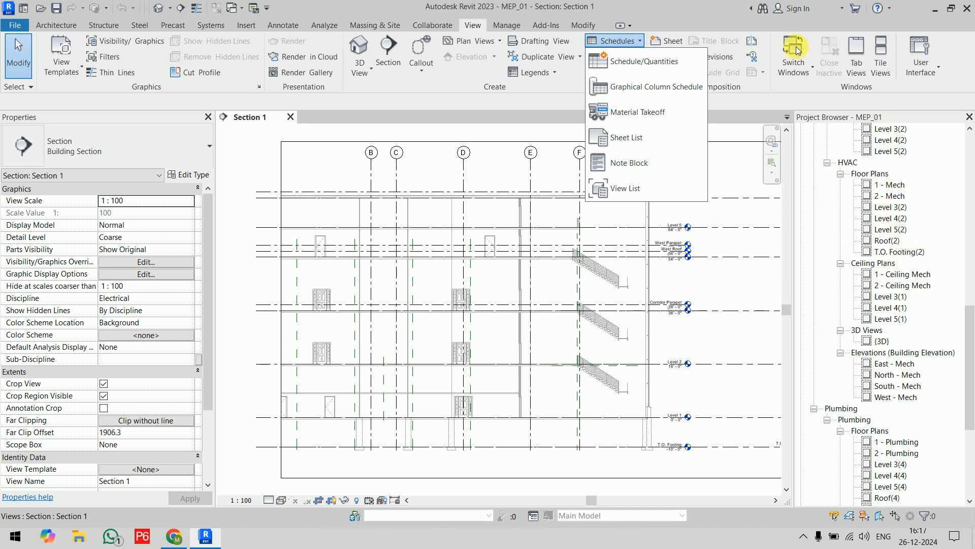
left_click(655, 65)
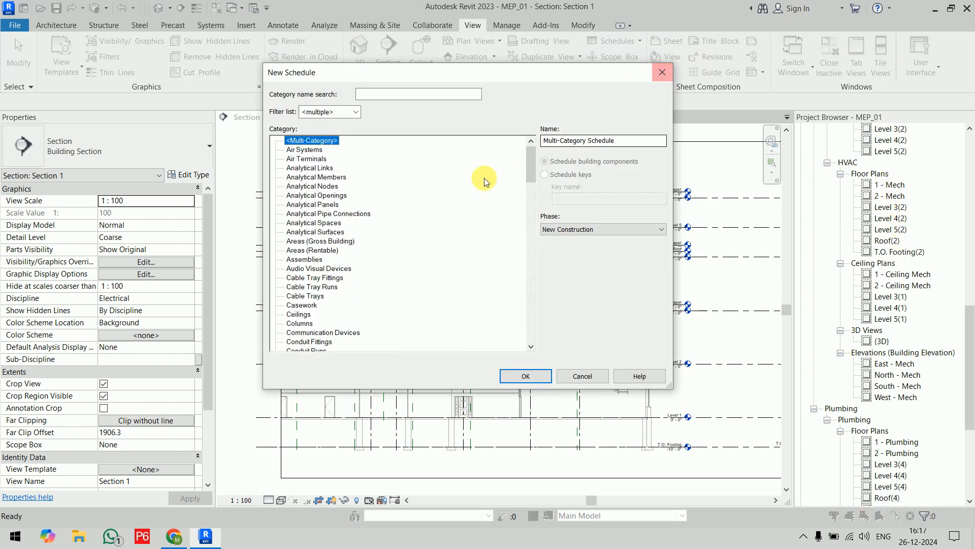
left_click_drag(530, 176, 538, 337)
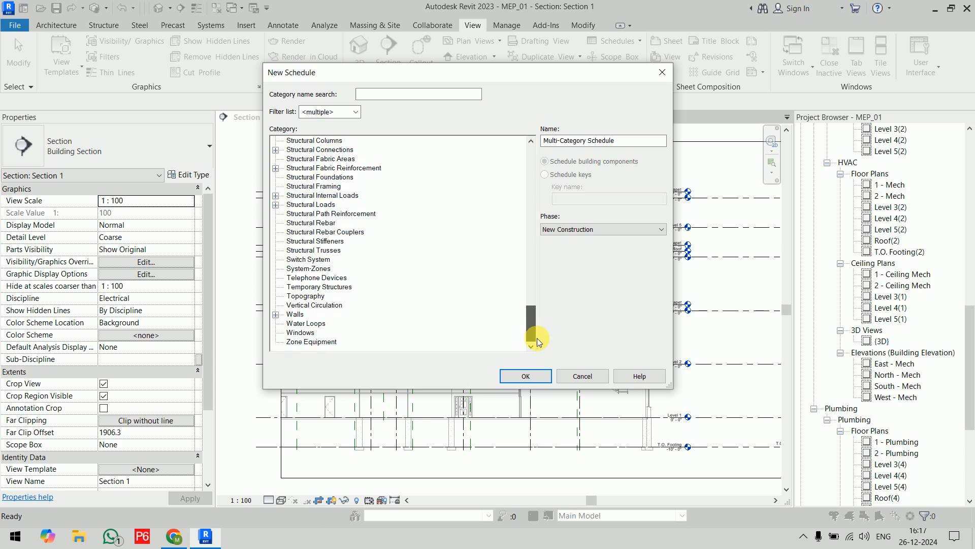
scroll(374, 283, "up", 5)
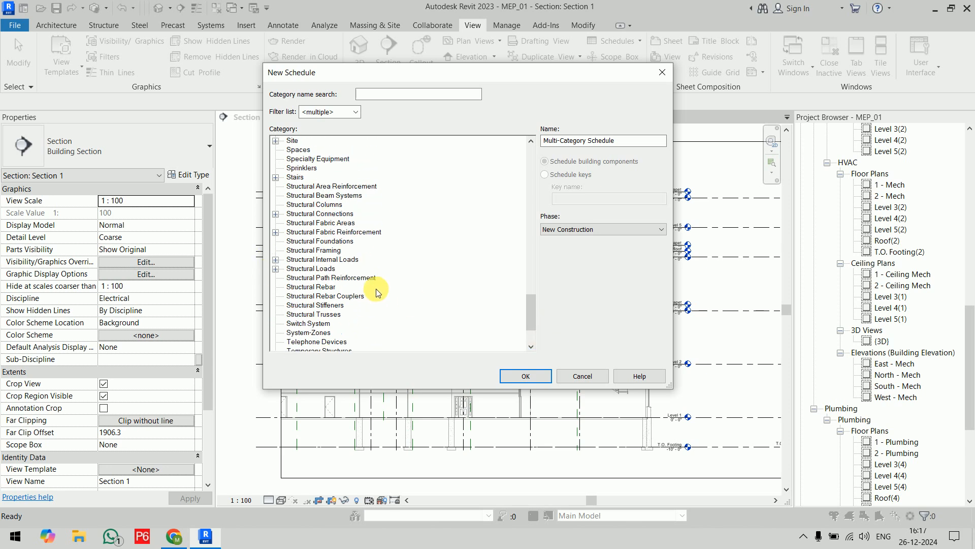
left_click(300, 204)
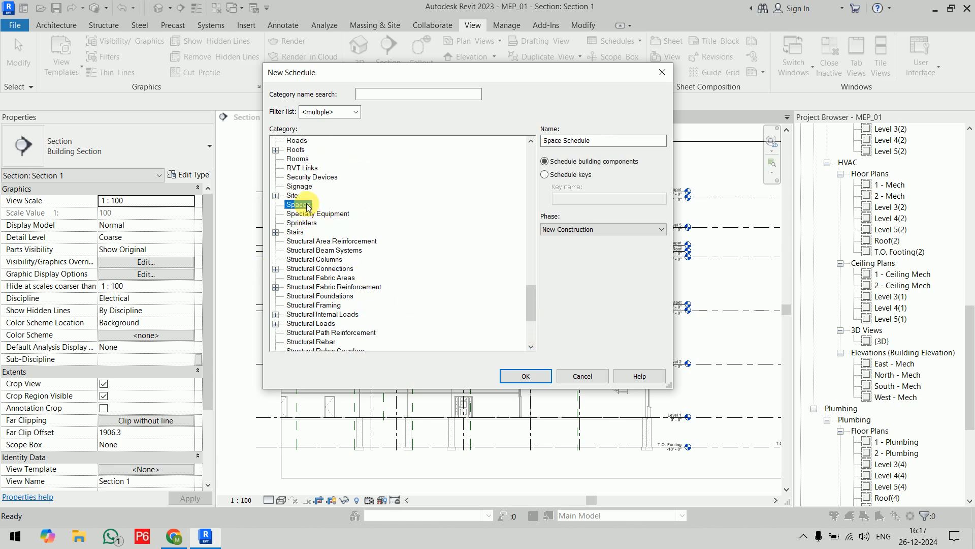
left_click(576, 176)
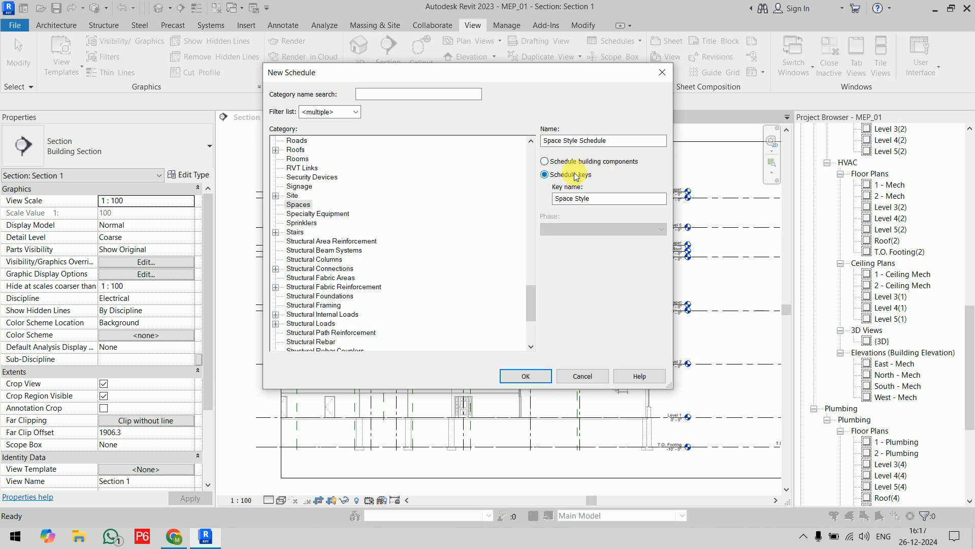
triple_click(555, 140)
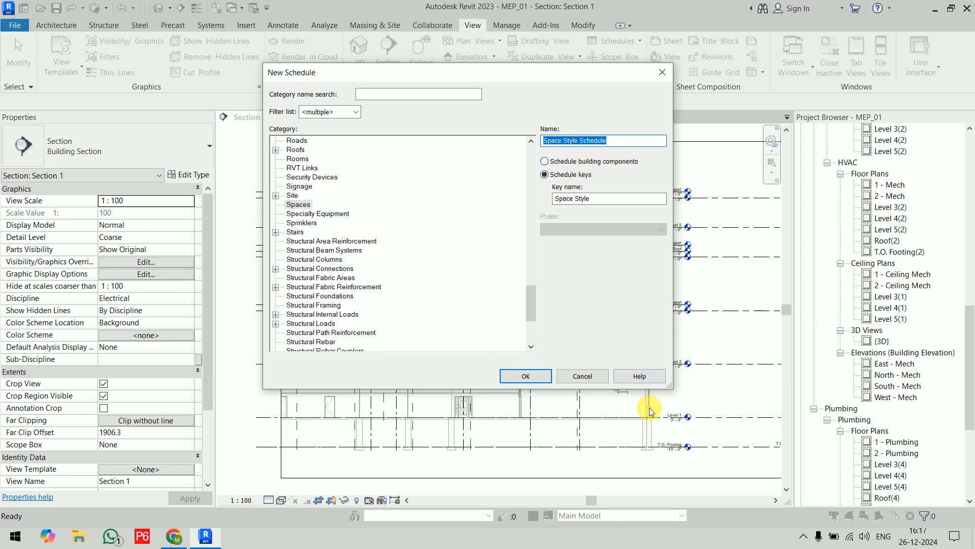
left_click(583, 376)
Open the Required Lighting Details schedule and review the Kitchen / Pantry key and its required lighting entry.
left_click_drag(970, 325, 966, 437)
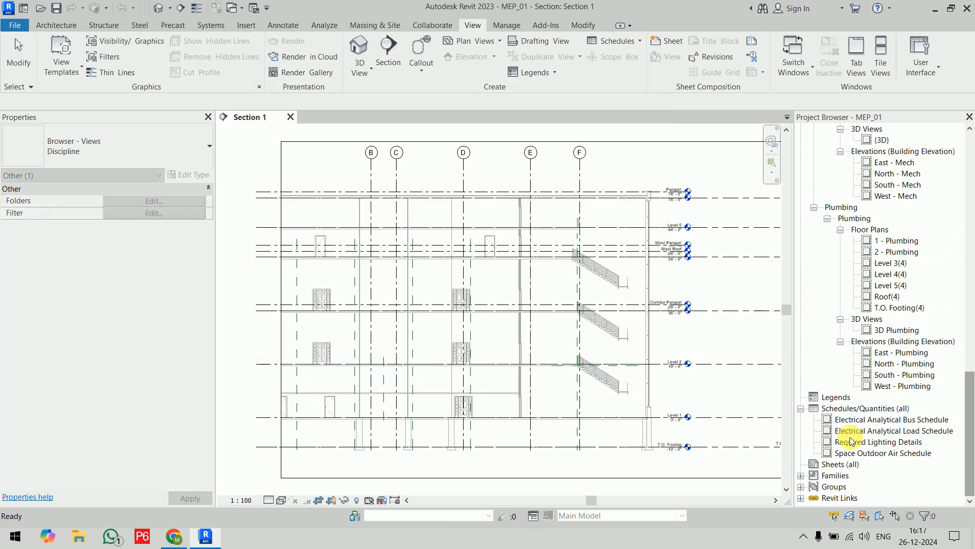
double_click(881, 442)
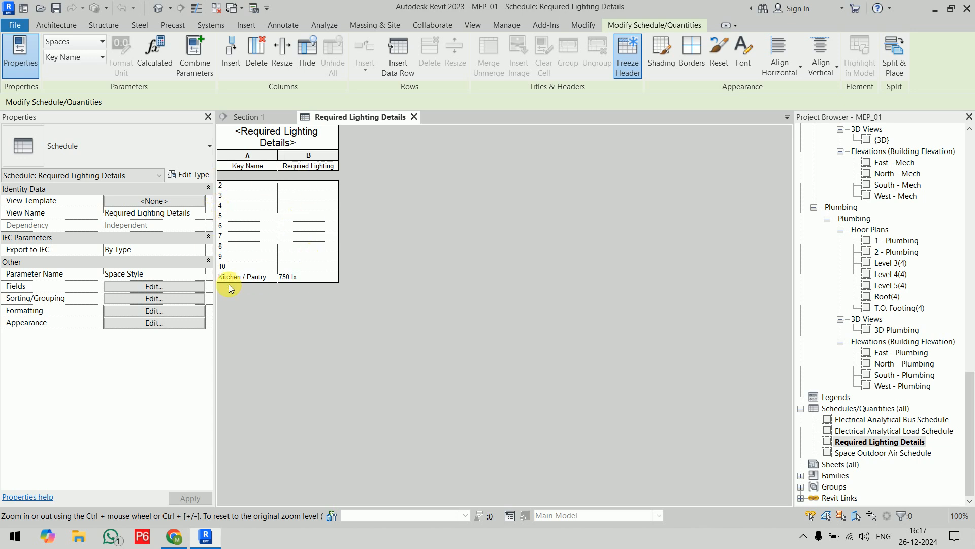
left_click(262, 277)
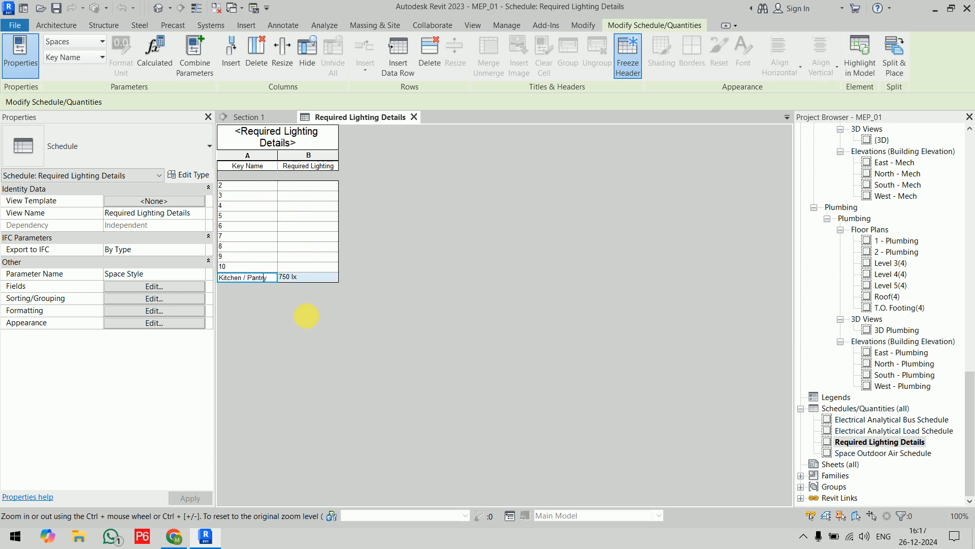
left_click(308, 278)
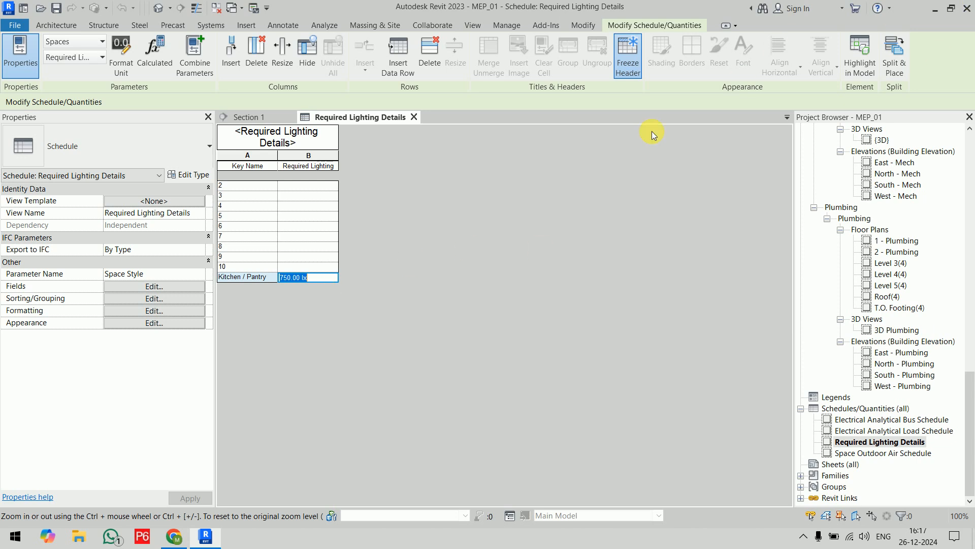
left_click(307, 186)
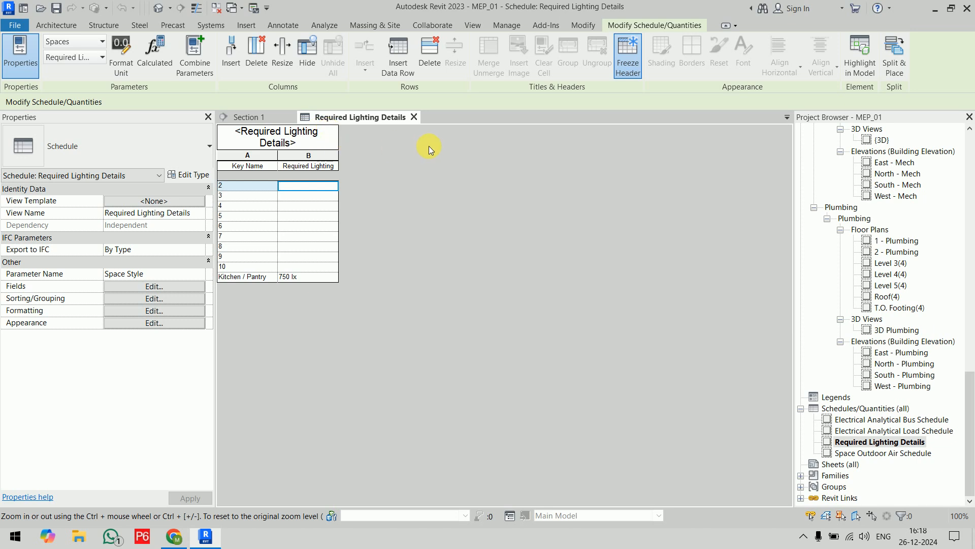
Open the electrical 1 - Lighting and 1 - Power floor plans, and close the Section 1 and 1 - Power views.
left_click(247, 117)
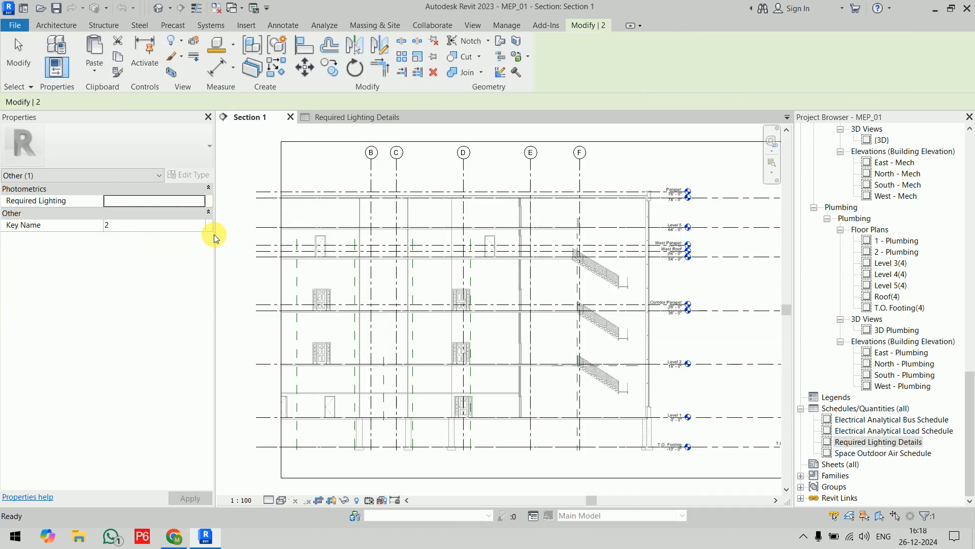
left_click_drag(215, 237, 141, 259)
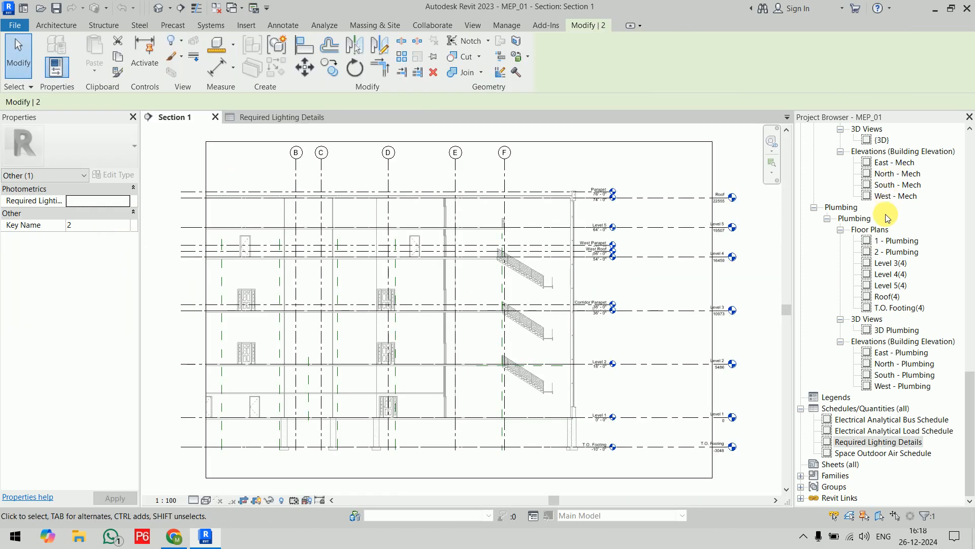
scroll(888, 218, "up", 5)
left_click(970, 213)
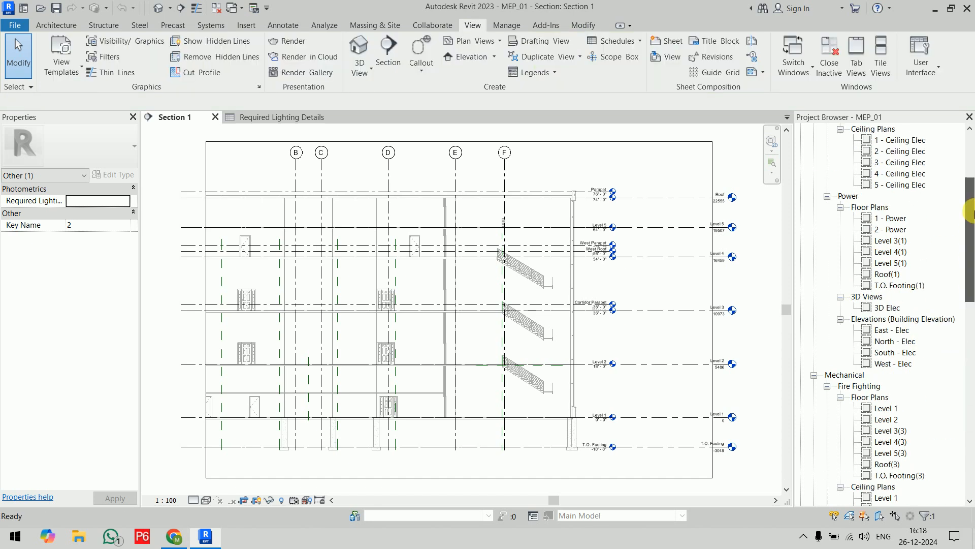
scroll(945, 163, "up", 4)
double_click(895, 185)
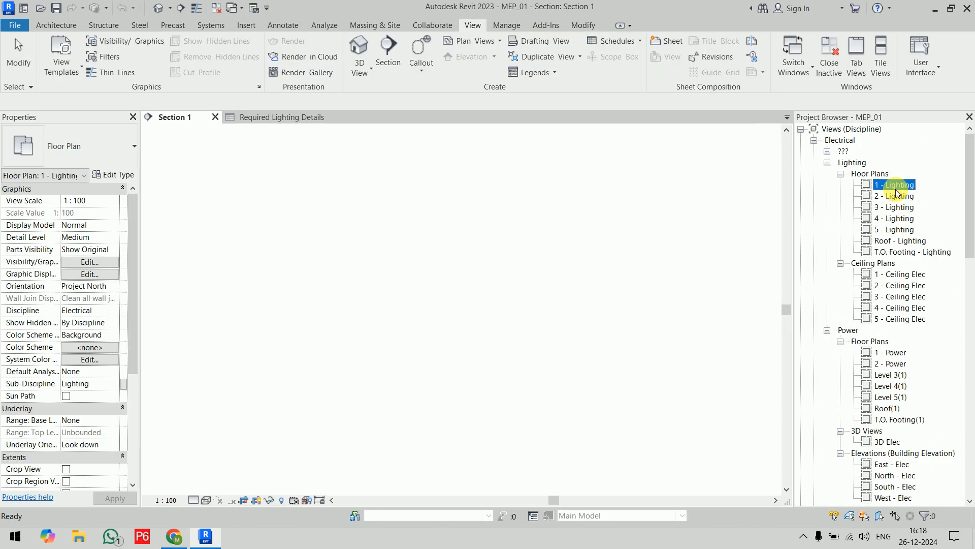
double_click(890, 352)
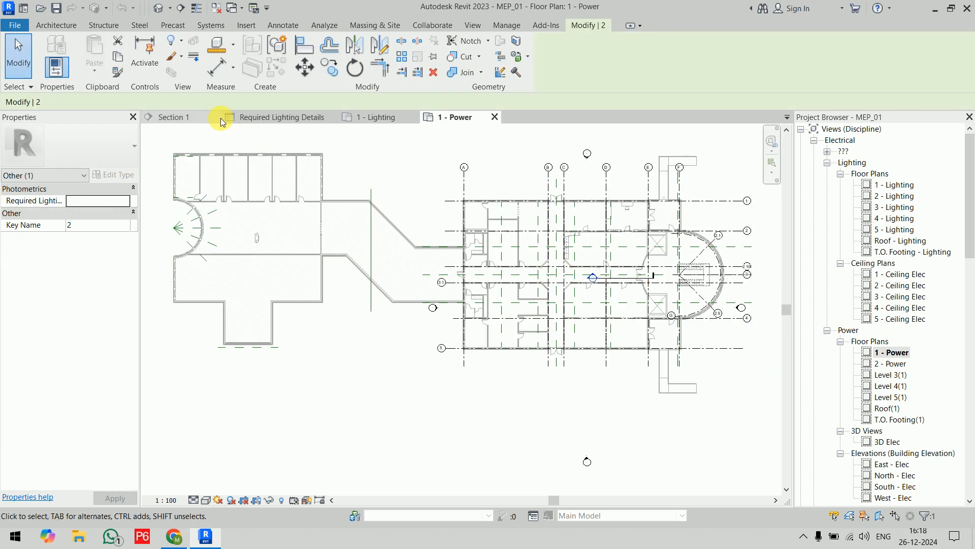
left_click(221, 120)
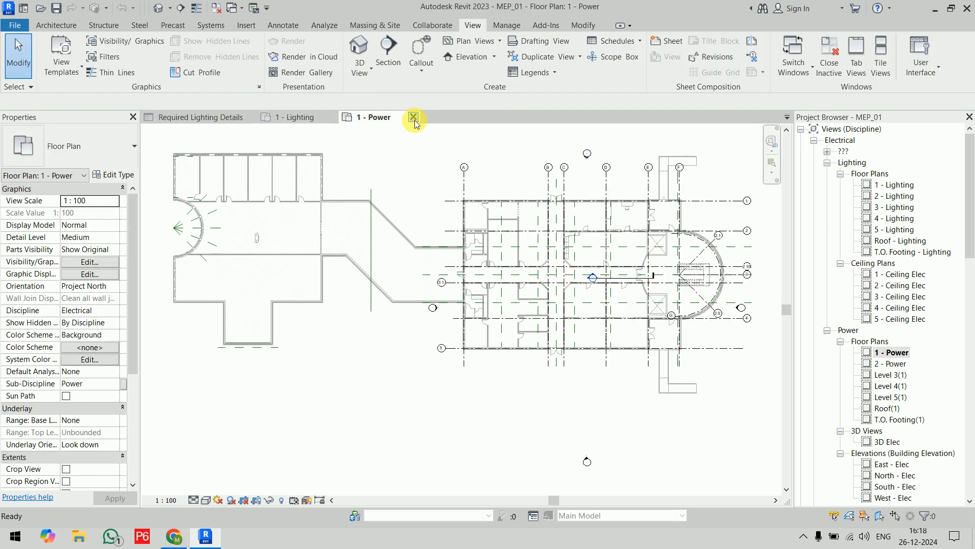
left_click(414, 117)
Open the HVAC 1 - Mech floor plan and close the Level 1 and 1 - Lighting views.
scroll(915, 406, "down", 5)
left_click(892, 356)
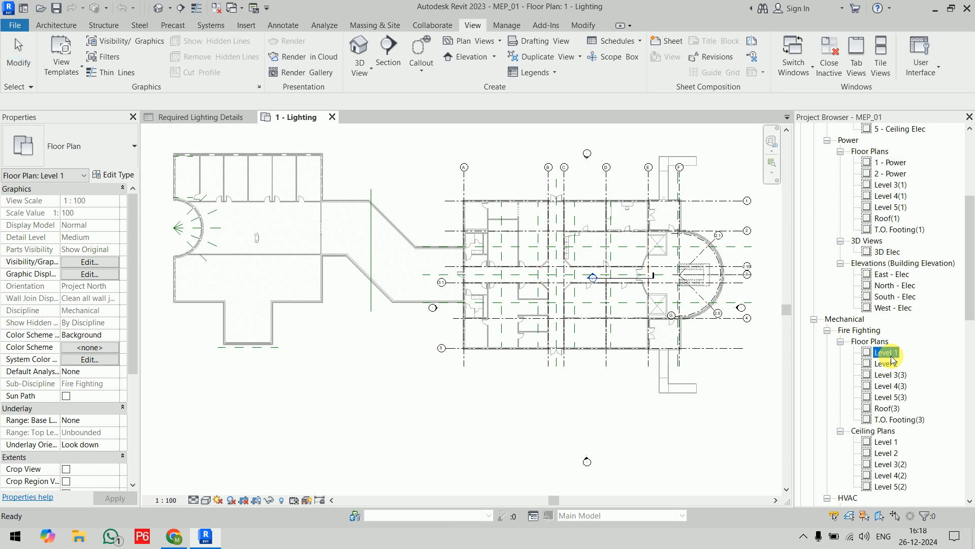
double_click(892, 356)
scroll(891, 351, "down", 5)
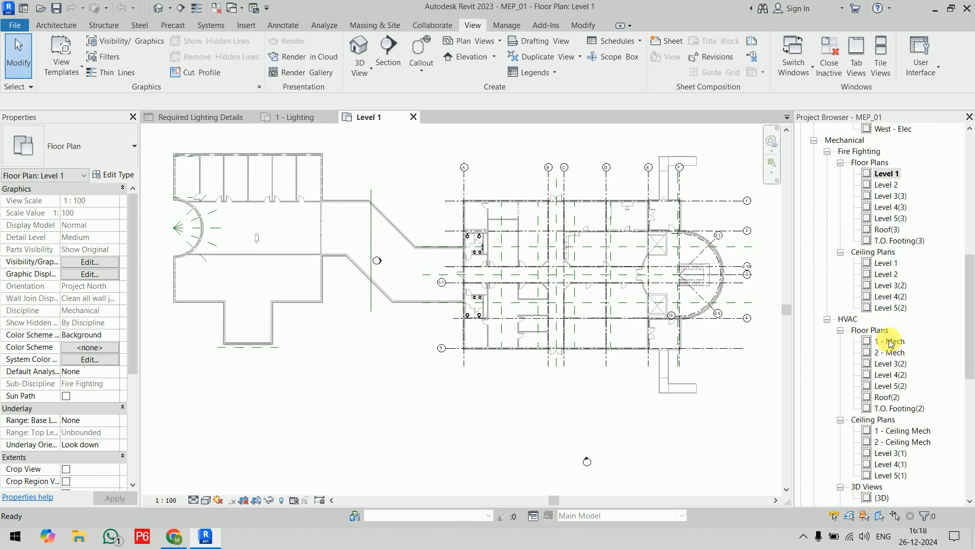
left_click(891, 342)
double_click(890, 341)
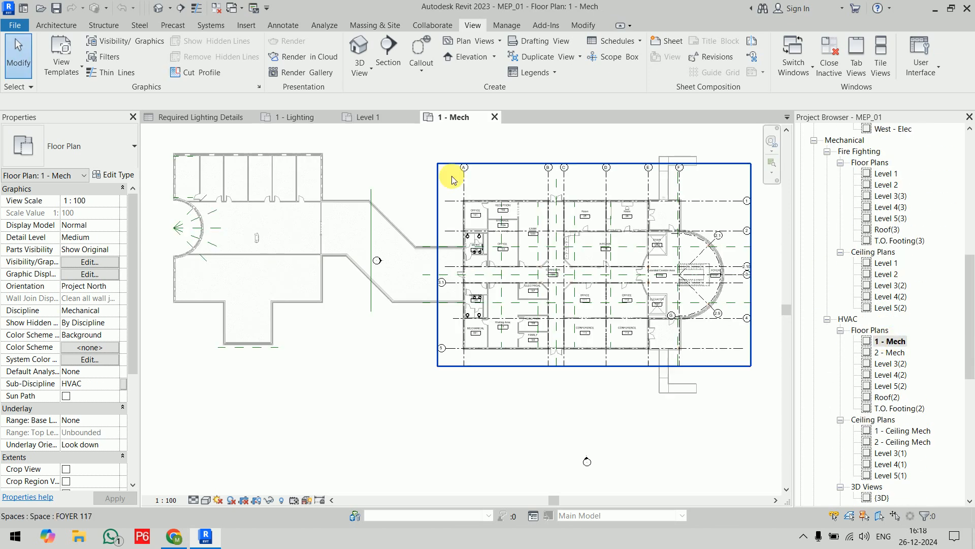
left_click(413, 117)
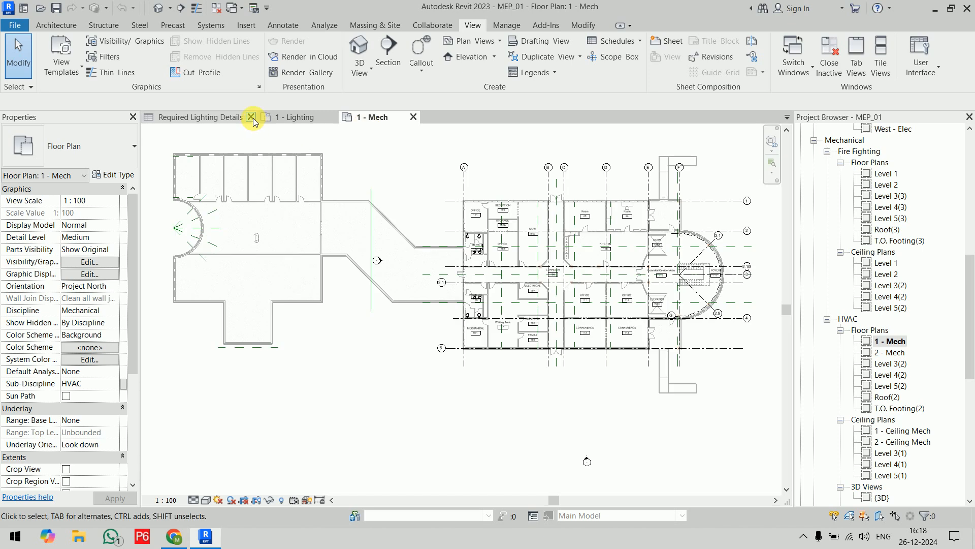
left_click(332, 117)
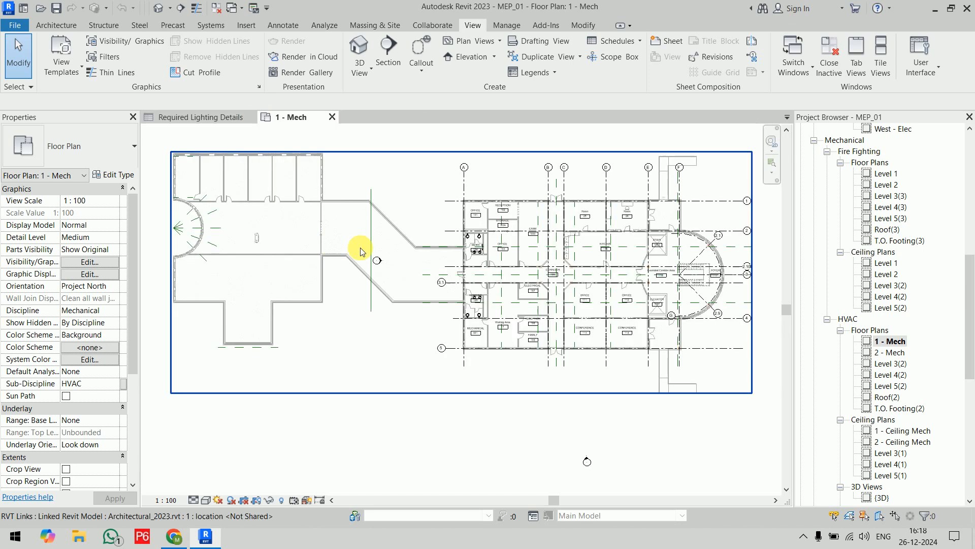
Tile the 1 - Mech floor plan and the Required Lighting Details schedule side by side.
left_click(214, 118)
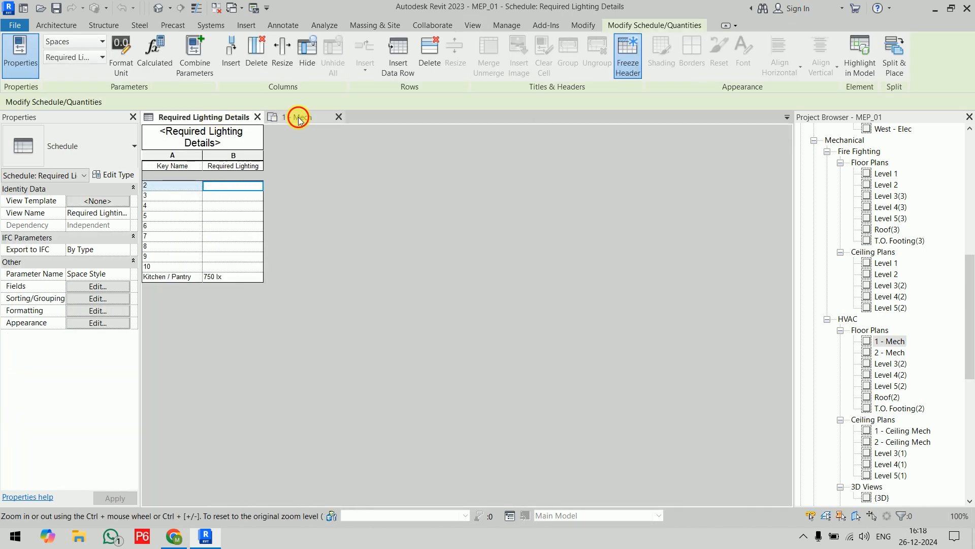
left_click(299, 119)
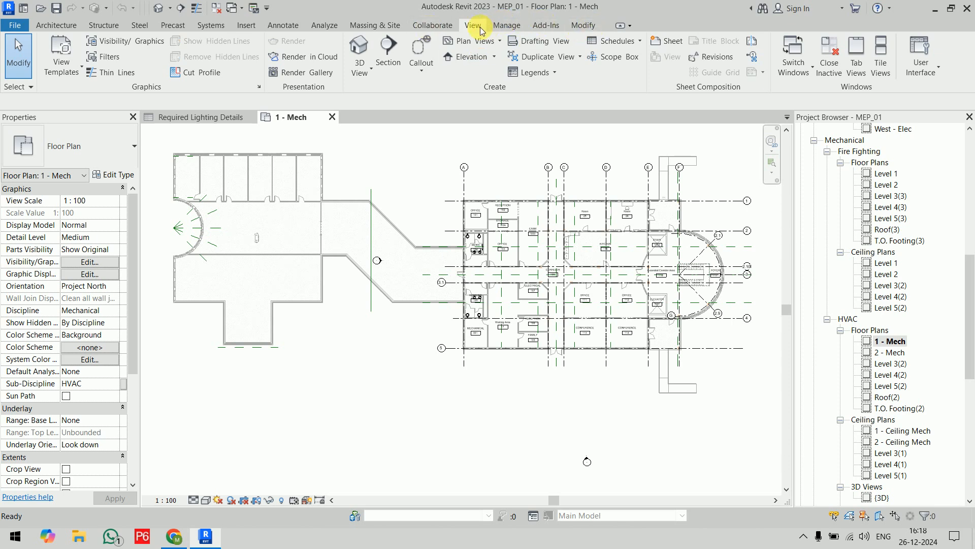
left_click(881, 56)
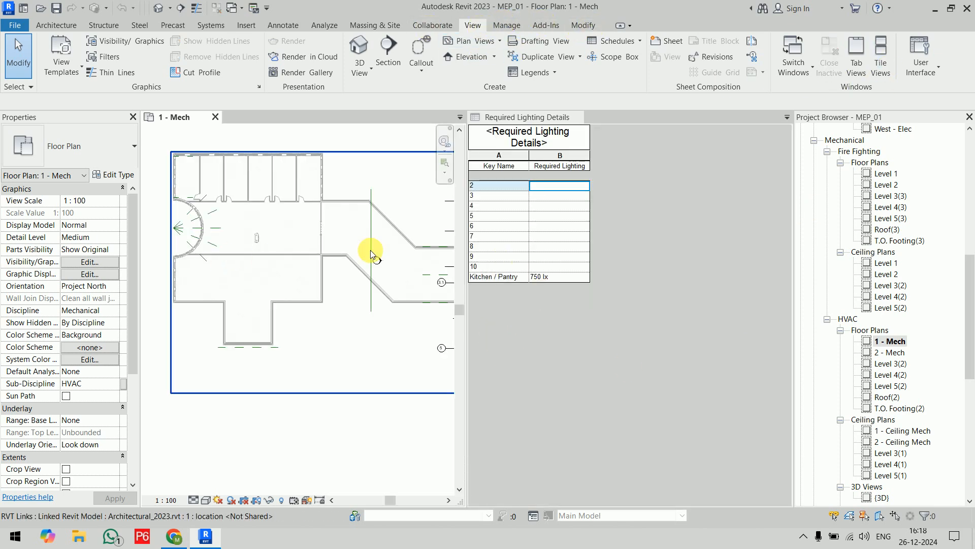
scroll(370, 250, "down", 5)
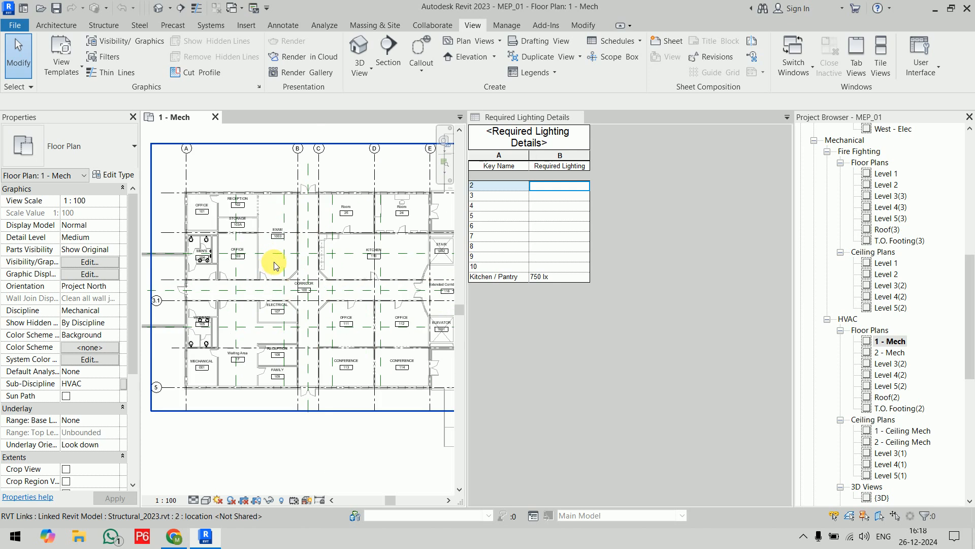
scroll(274, 264, "up", 4)
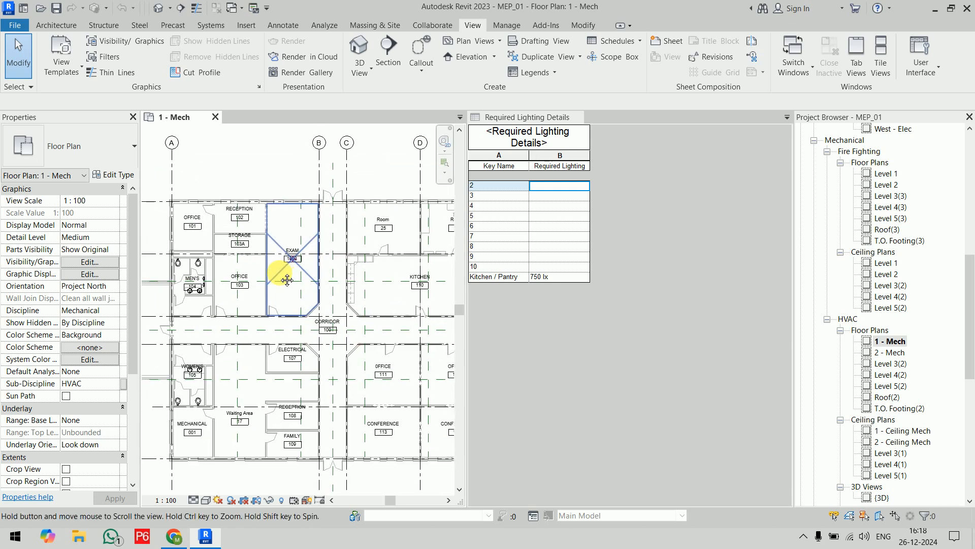
Rename key 2 in the Required Lighting Details schedule as Reception/Waiting Area and widen the Key Name column to fit it.
left_click(509, 192)
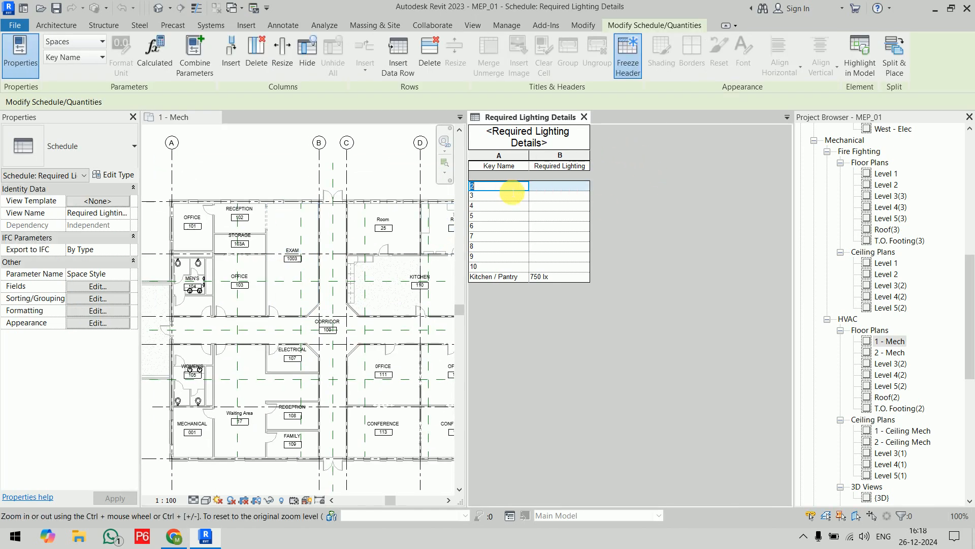
type("rEC")
key("BackSpace")
key("BackSpace")
key("BackSpace")
type("Reception/Waiting Area")
left_click(509, 193)
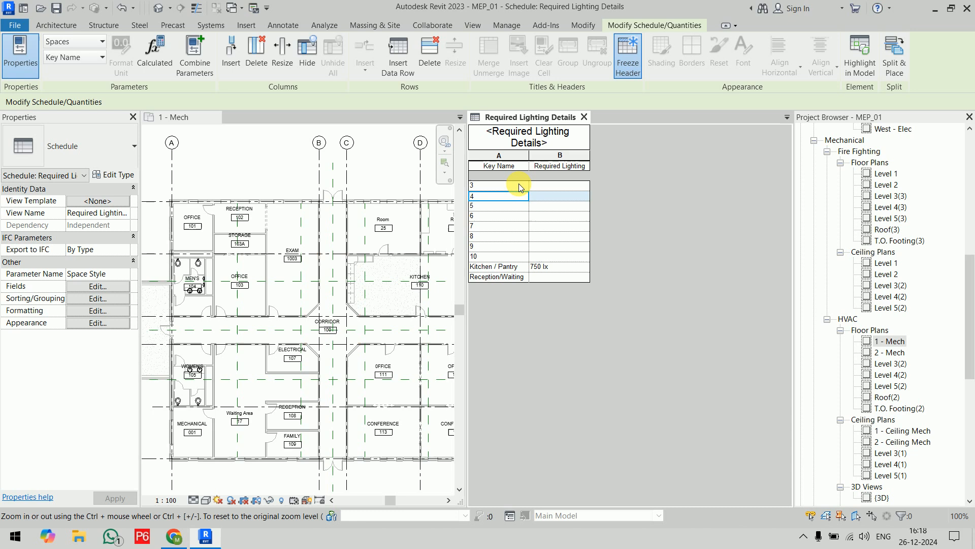
left_click_drag(528, 163, 546, 162)
Rename key 3 as Office and key 4 as Storage in the Required Lighting Details schedule.
left_click(521, 185)
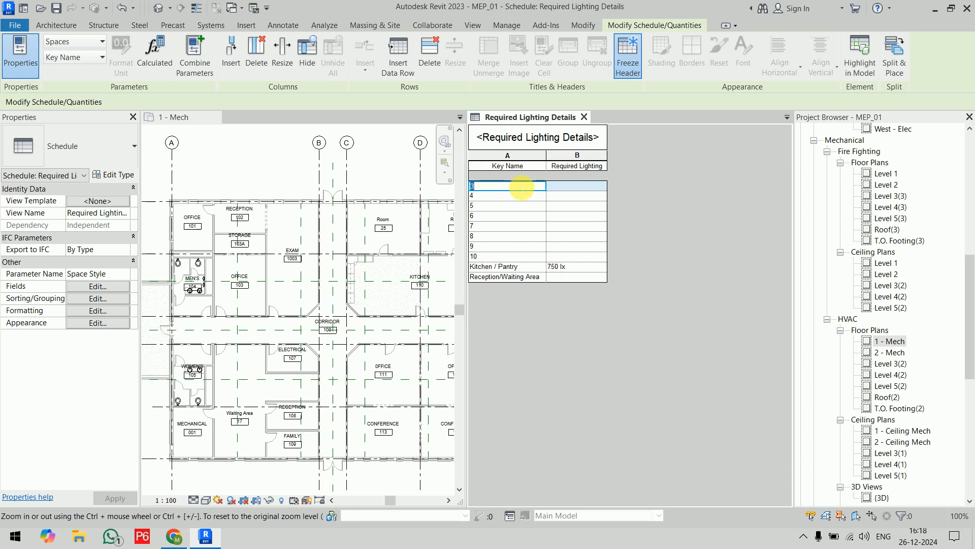
type("Office")
key("Return")
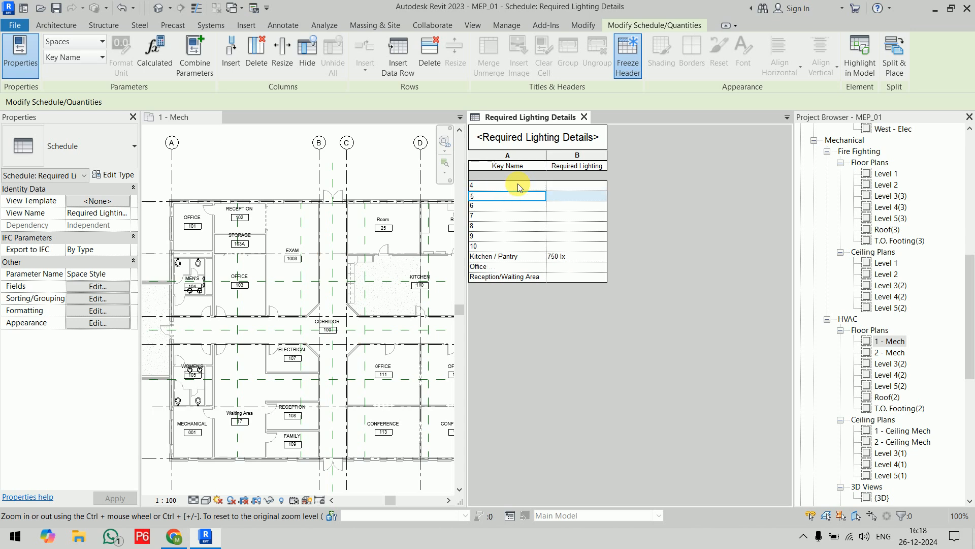
left_click(517, 185)
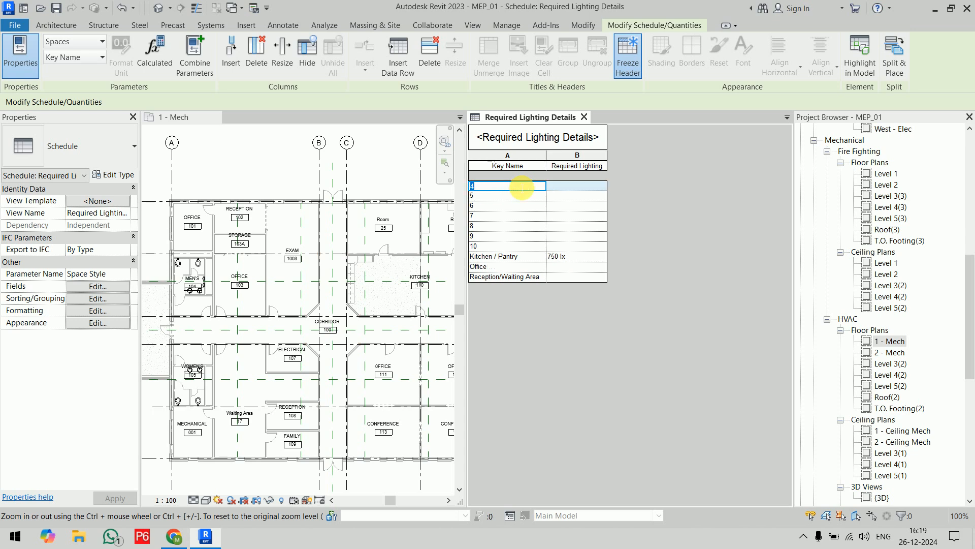
type("Storage")
key("Return")
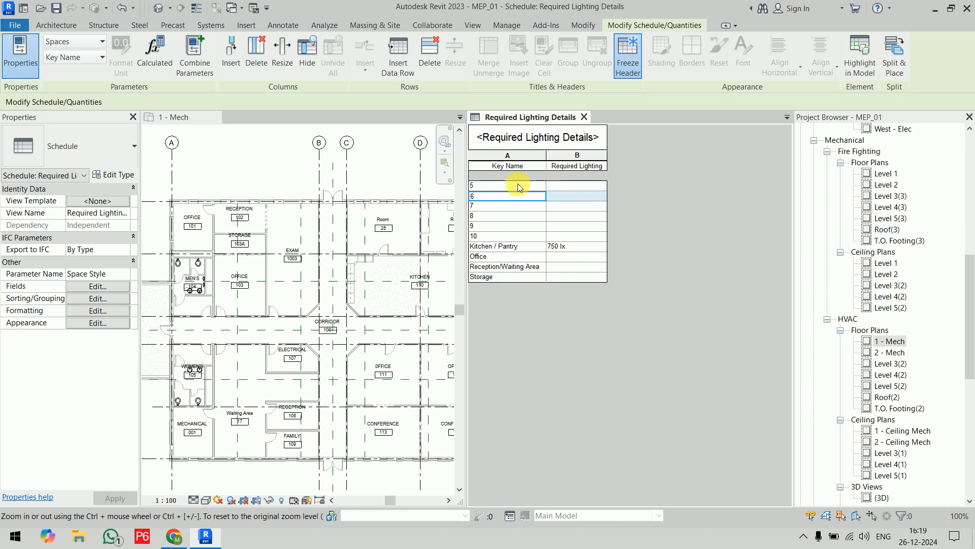
Rename key 5 in the lighting schedule as Electrical / Mechanical Room.
left_click(517, 184)
type("Ele")
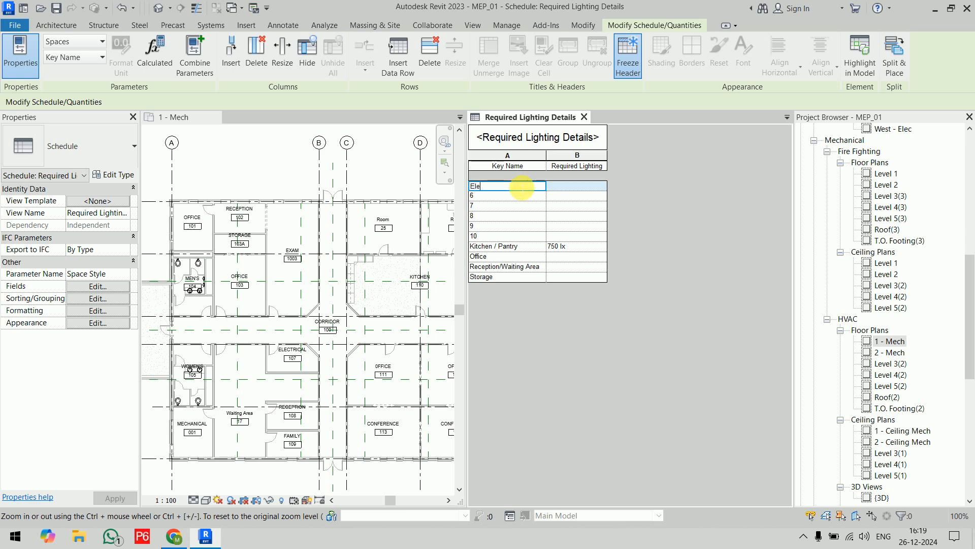
type("ctrical / Mechanical Room")
key("Return")
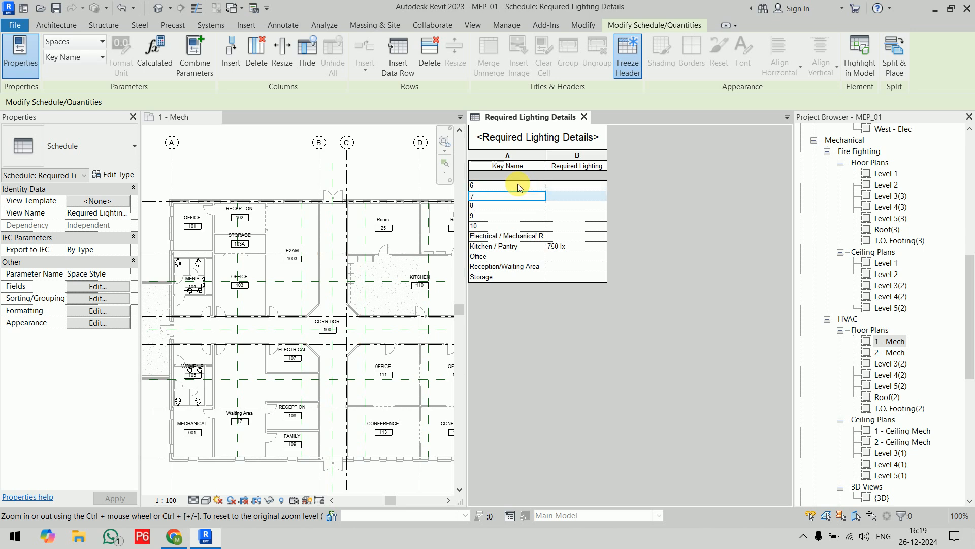
Rename key 6 in the lighting schedule as Exam / Classroom.
left_click(517, 185)
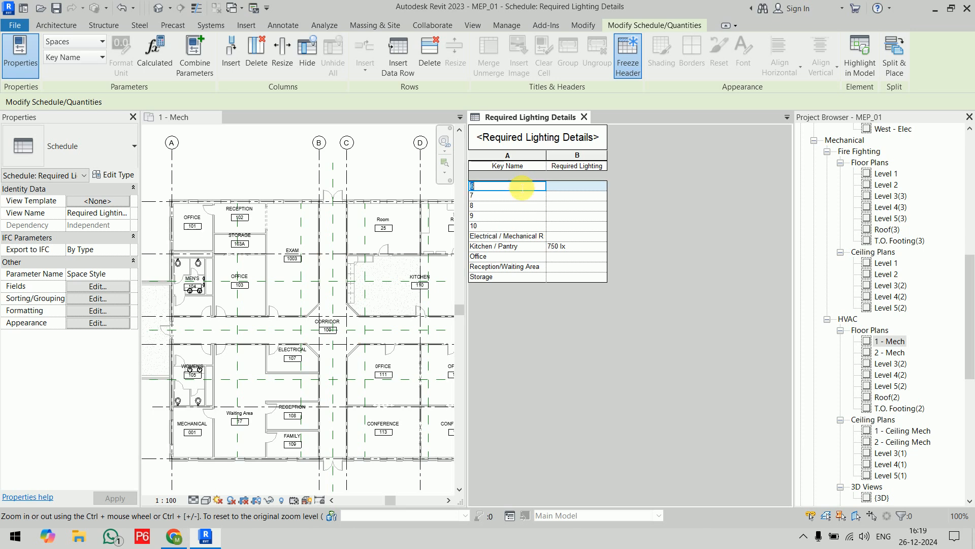
type("Kit")
key("BackSpace")
key("BackSpace")
type("Exam")
type("/ Classroom")
key("Return")
Rename key 7 in the lighting schedule as Restroom.
left_click(519, 186)
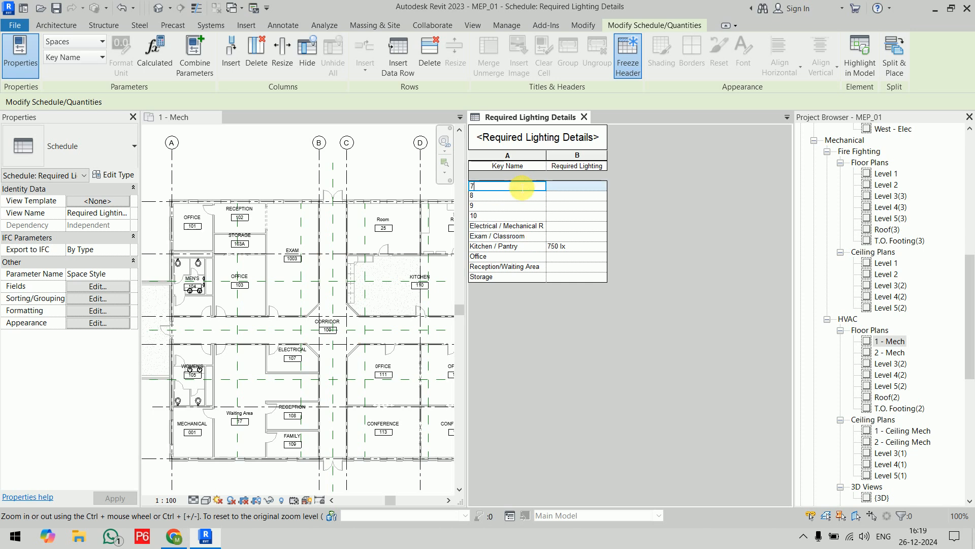
type("Restroom")
key("Return")
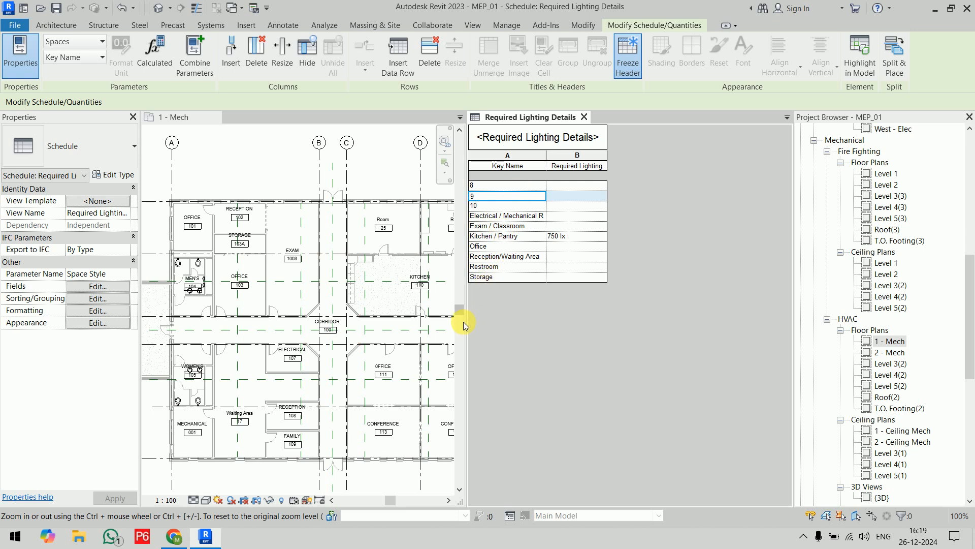
Widen the 1 - Mech floor plan view to show more rooms, and rename key 8 in the schedule as Corridor/Lobby.
left_click_drag(466, 329, 527, 334)
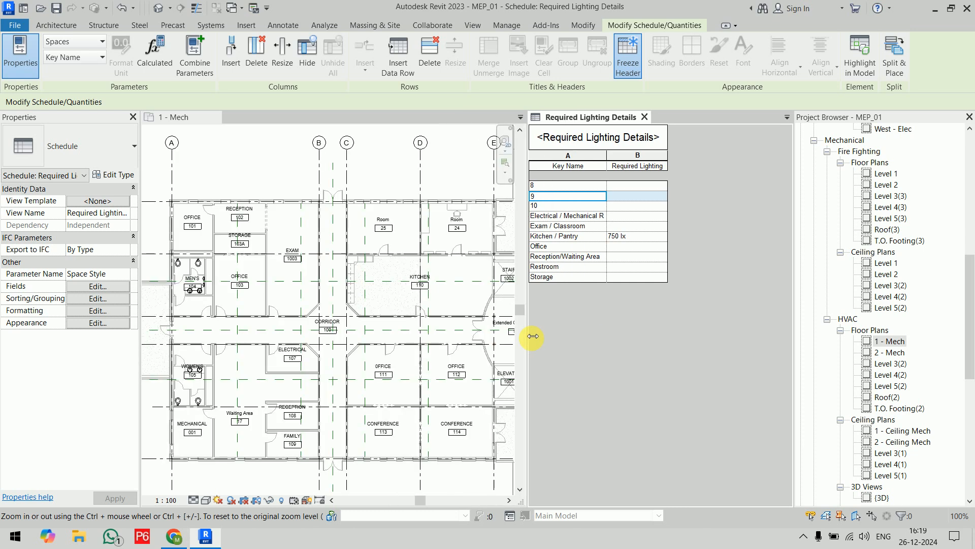
left_click(576, 186)
type("Co")
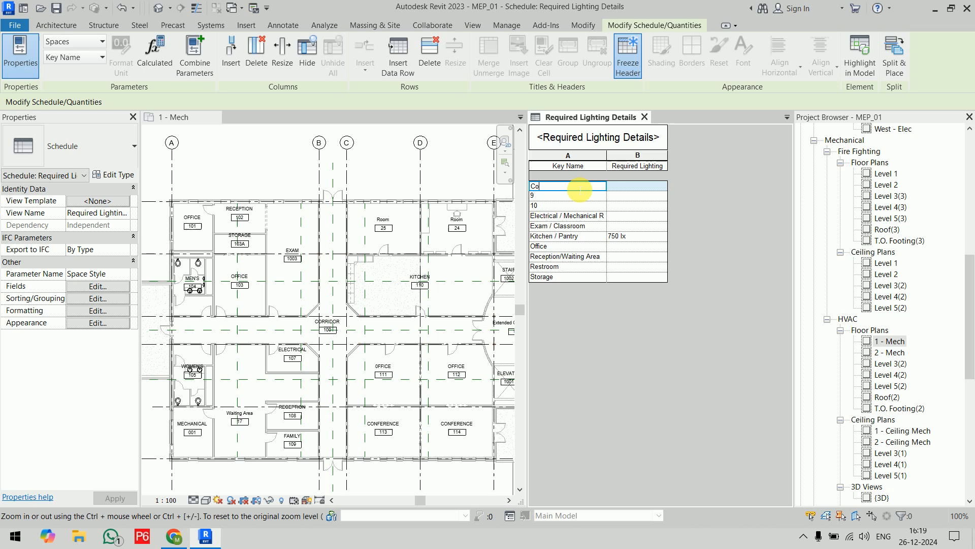
type("rridor/Lobby")
key("Return")
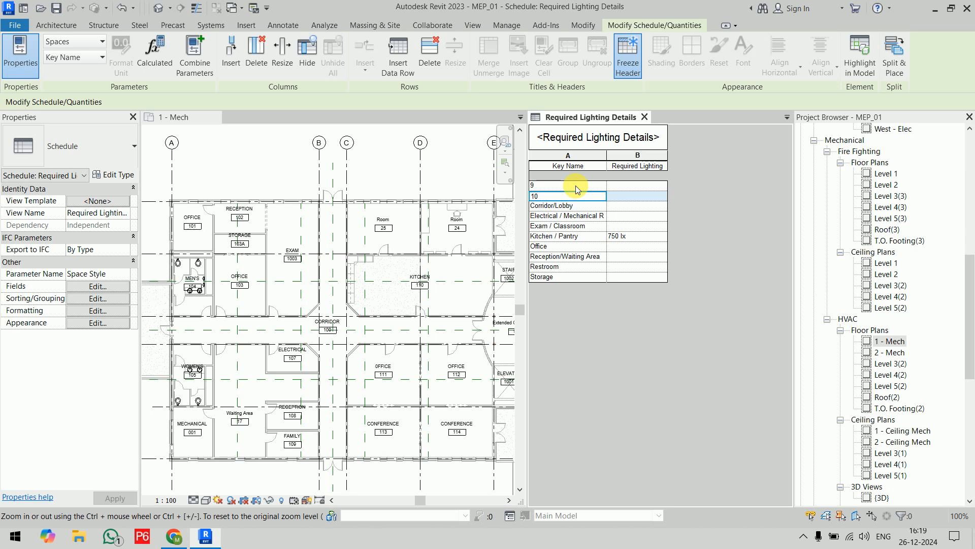
Rename key 9 in the lighting schedule as Conference / Auditorium.
left_click(575, 185)
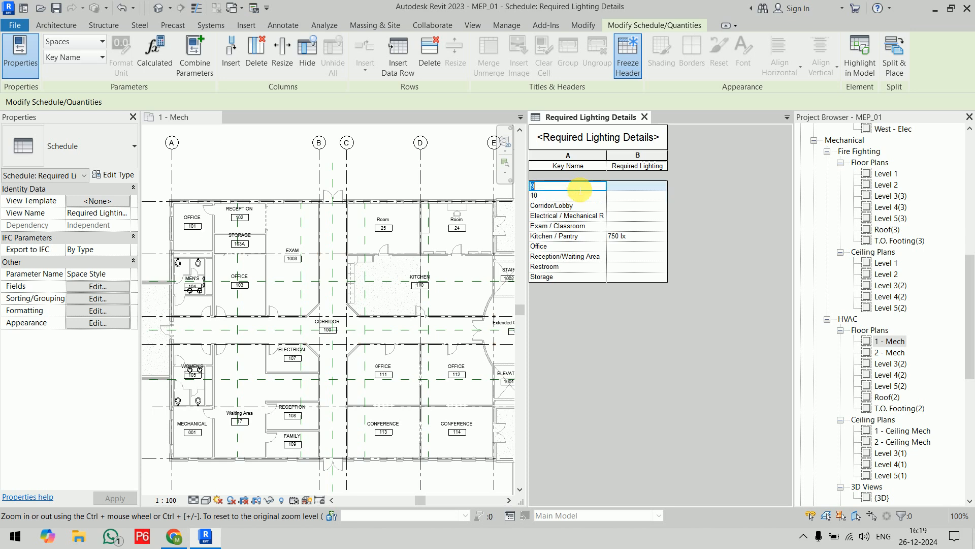
type("Conferen")
type("ce / Auditorium")
key("Return")
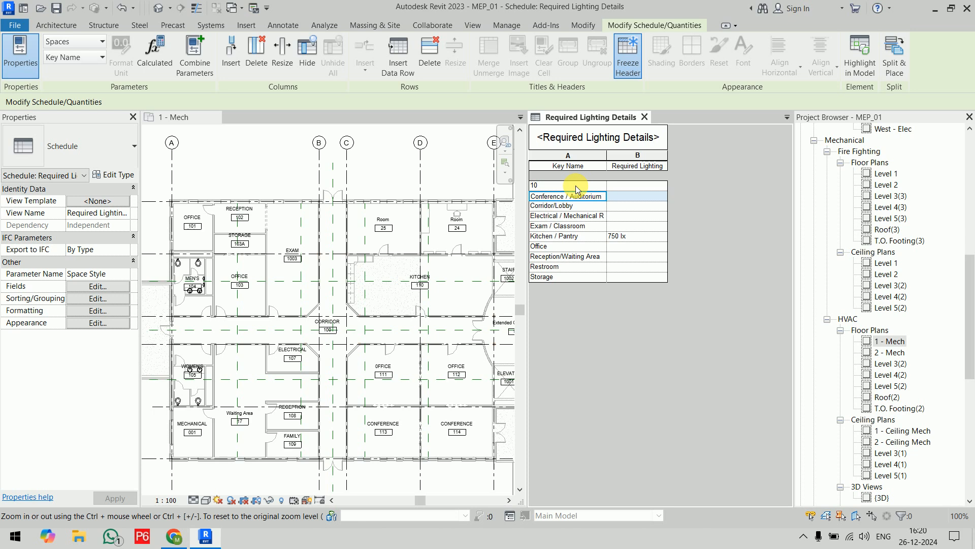
Rename key 10 as Other and select the Required Lighting cell of the Conference / Auditorium key.
left_click(574, 185)
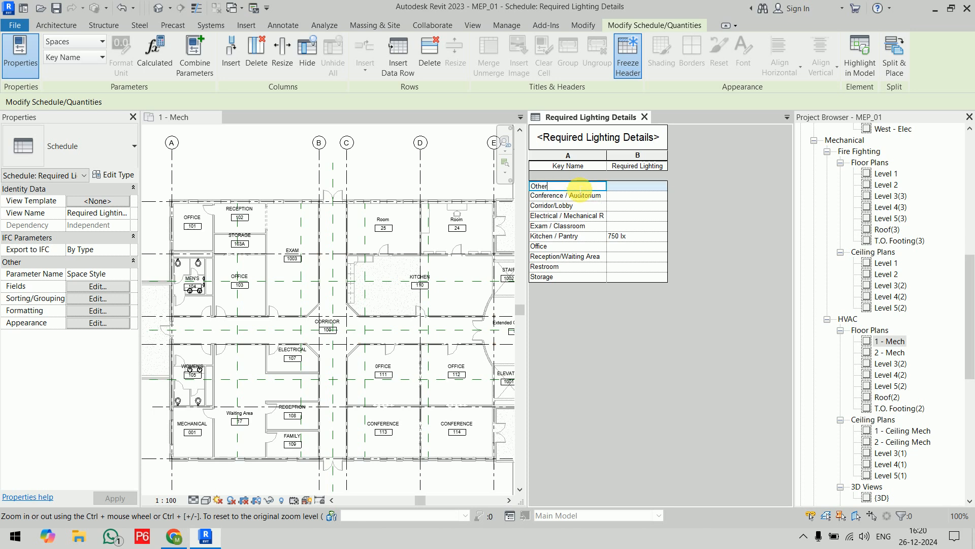
key("Return")
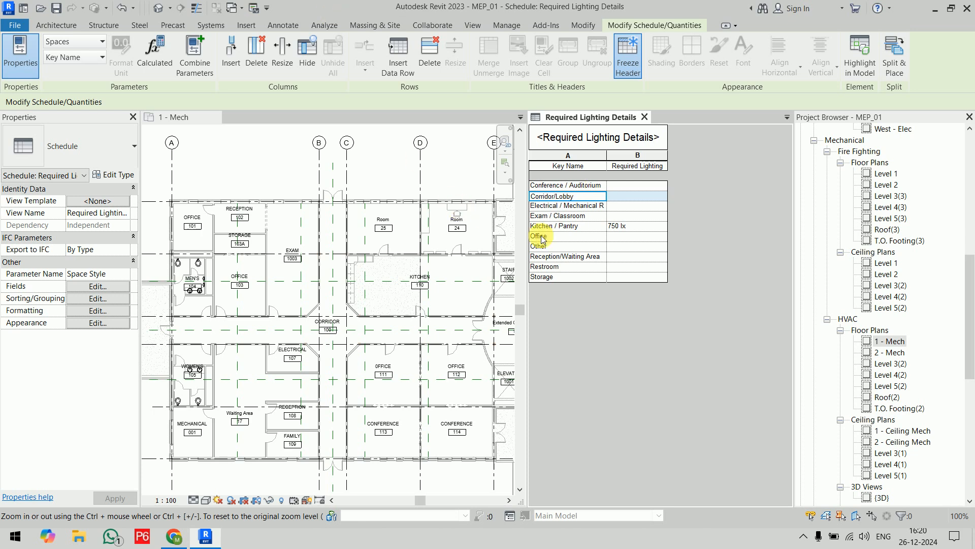
left_click(595, 185)
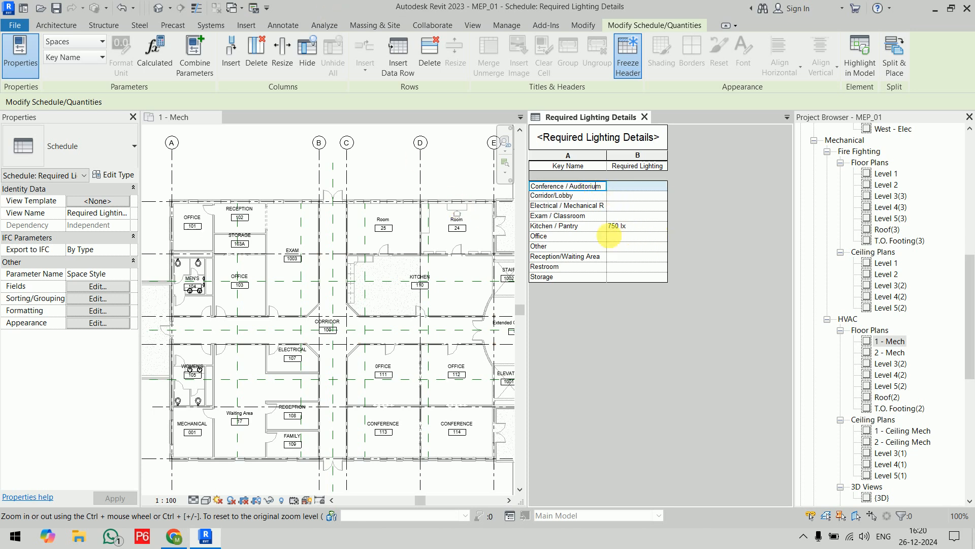
left_click(642, 187)
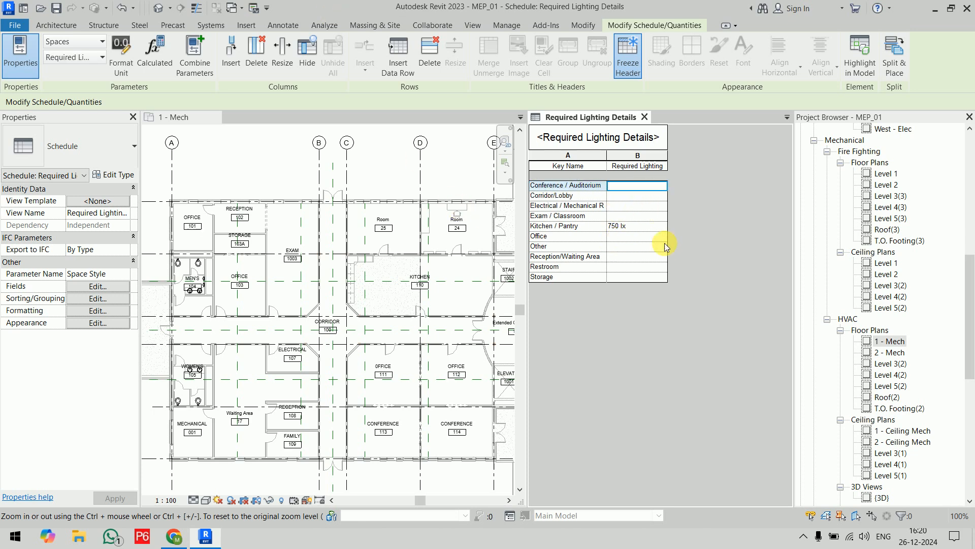
Switch to Chrome, open google.com and search for "required lighting for corridor".
left_click(174, 536)
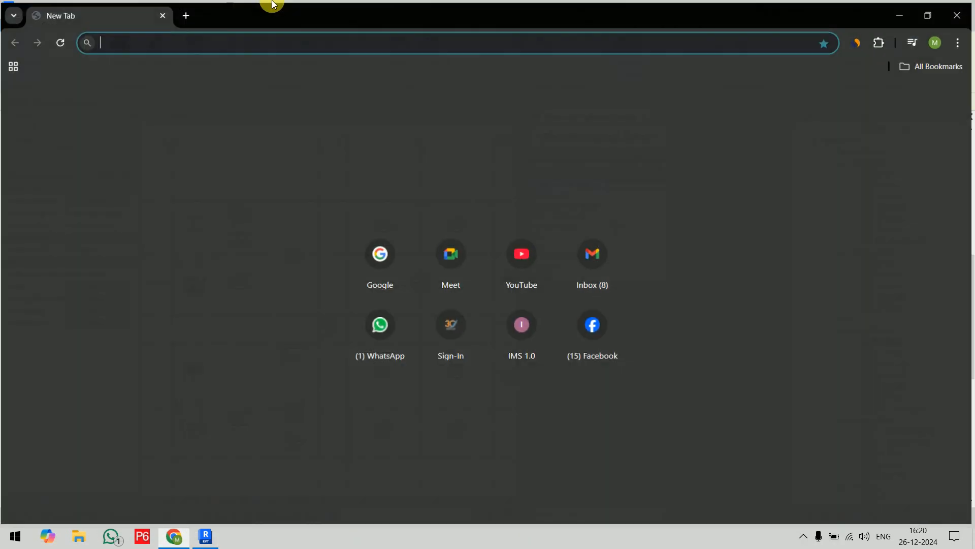
type("go")
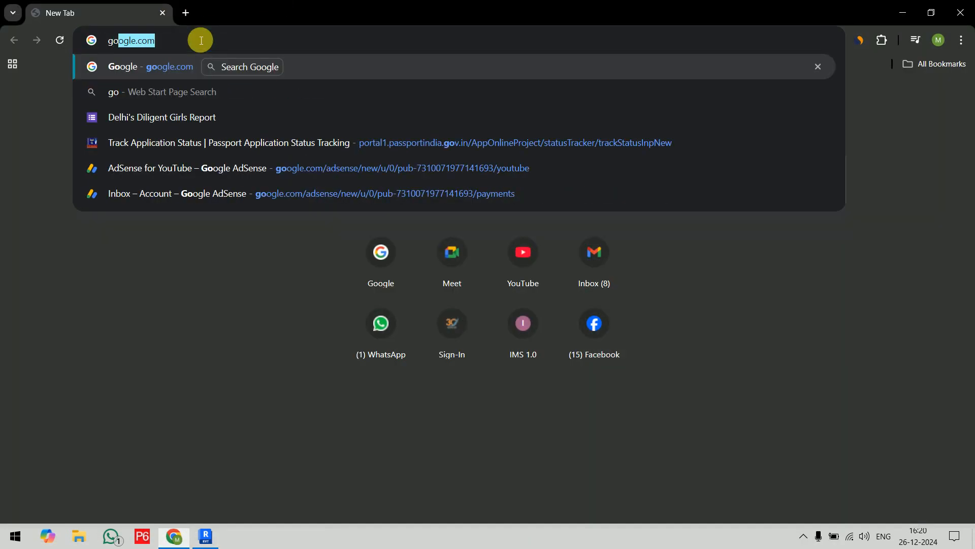
key("Return")
type("r")
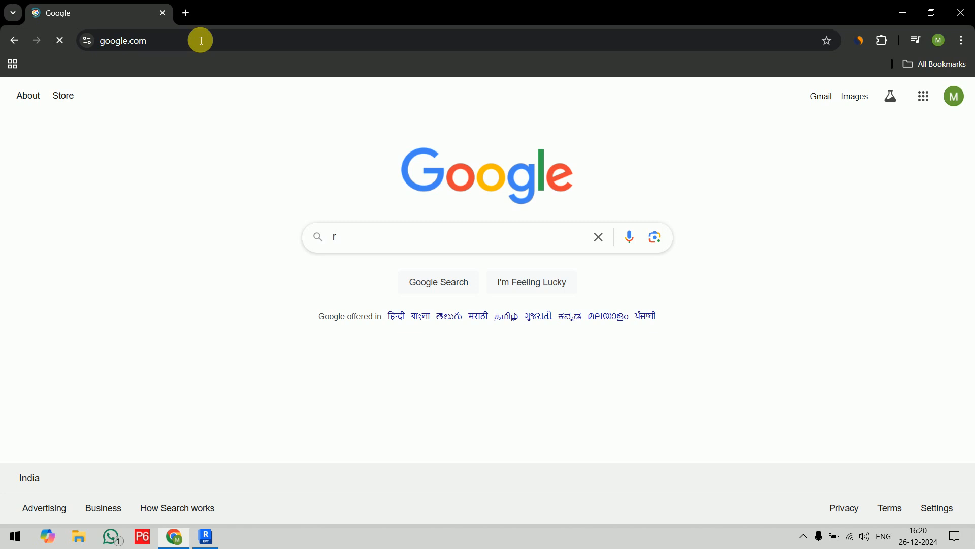
type("equired ")
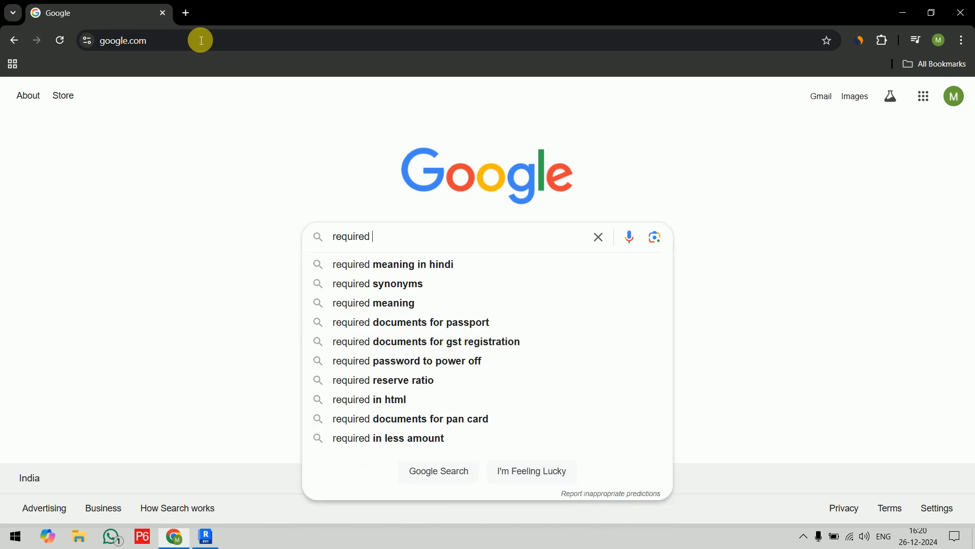
type("lightng")
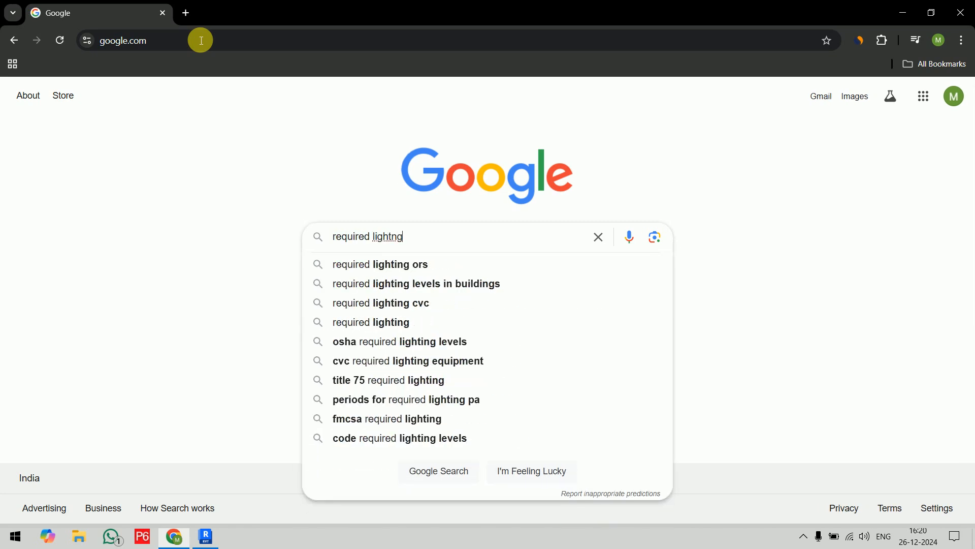
key("BackSpace")
key("BackSpace")
type("ing")
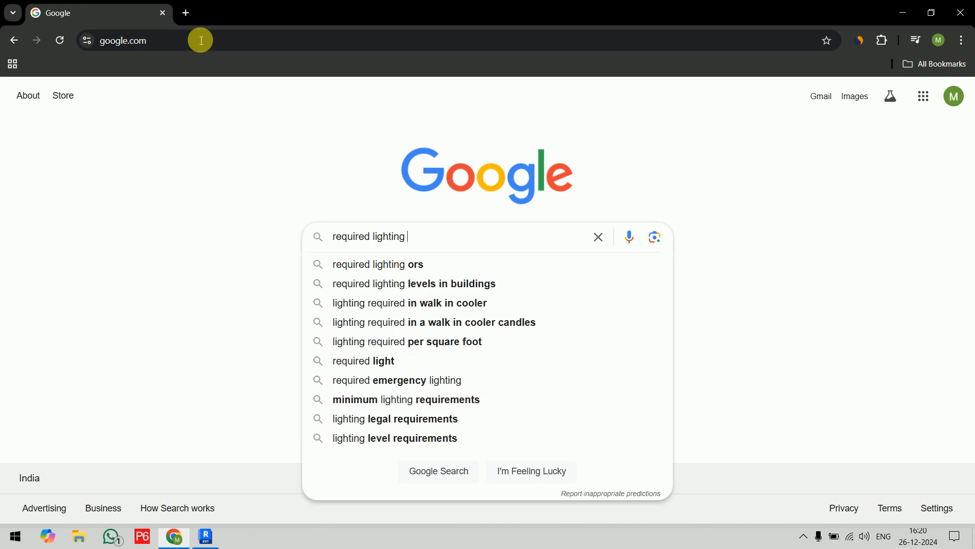
type(" for ")
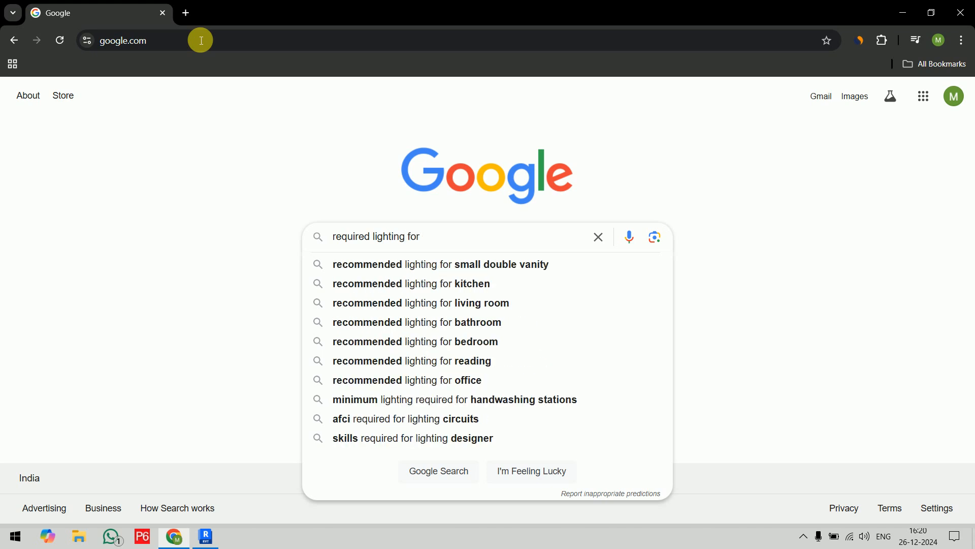
type("co")
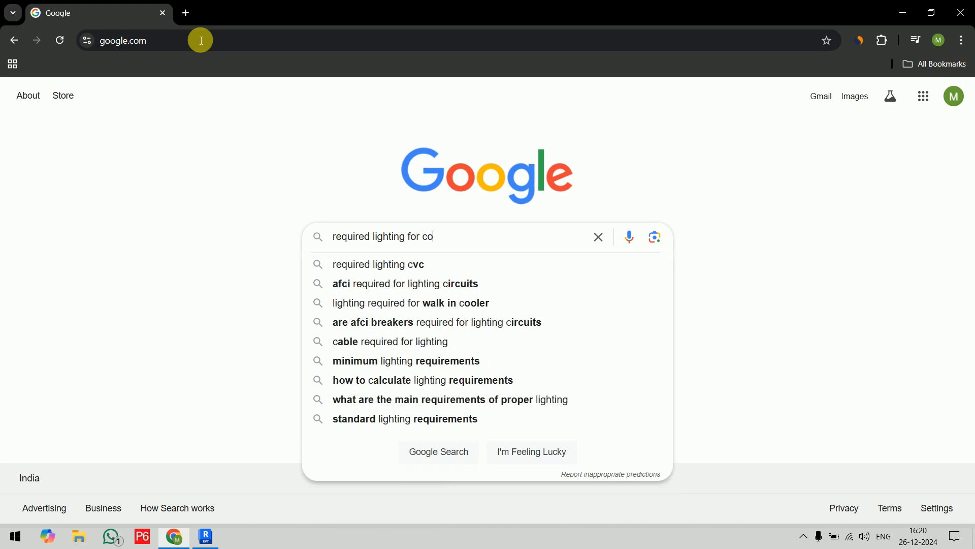
type("rrid")
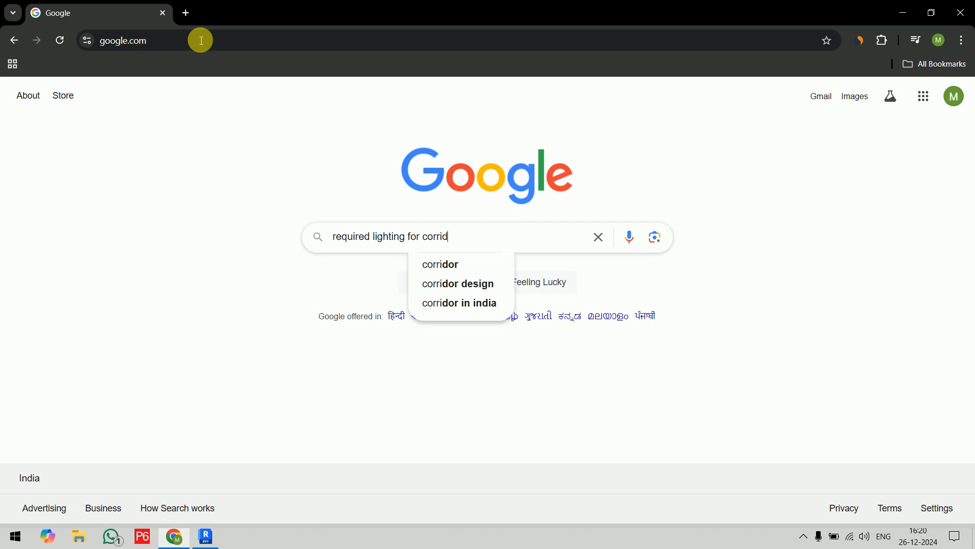
type("or")
key("Return")
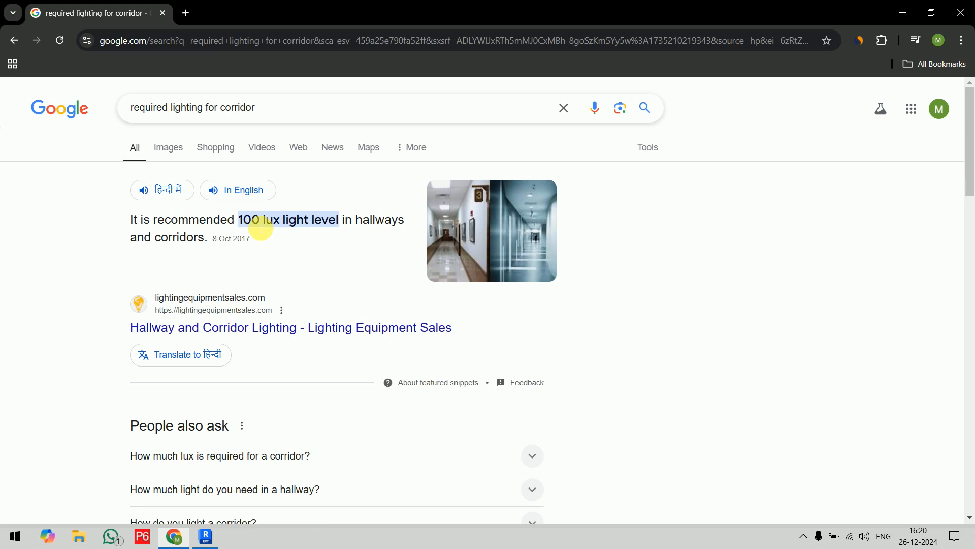
Switch back to Revit and set the required lighting of the Corridor/Lobby key to 100 lx.
left_click(205, 536)
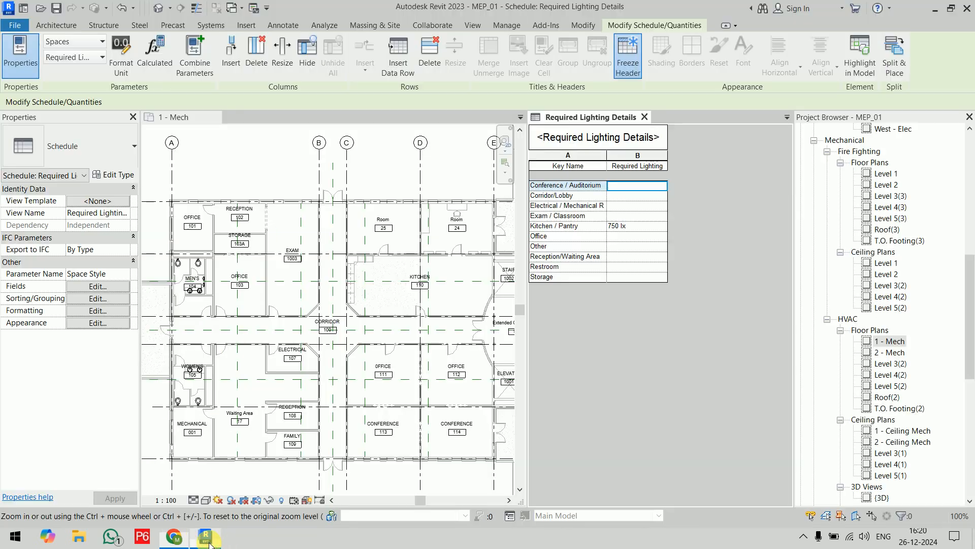
left_click(634, 197)
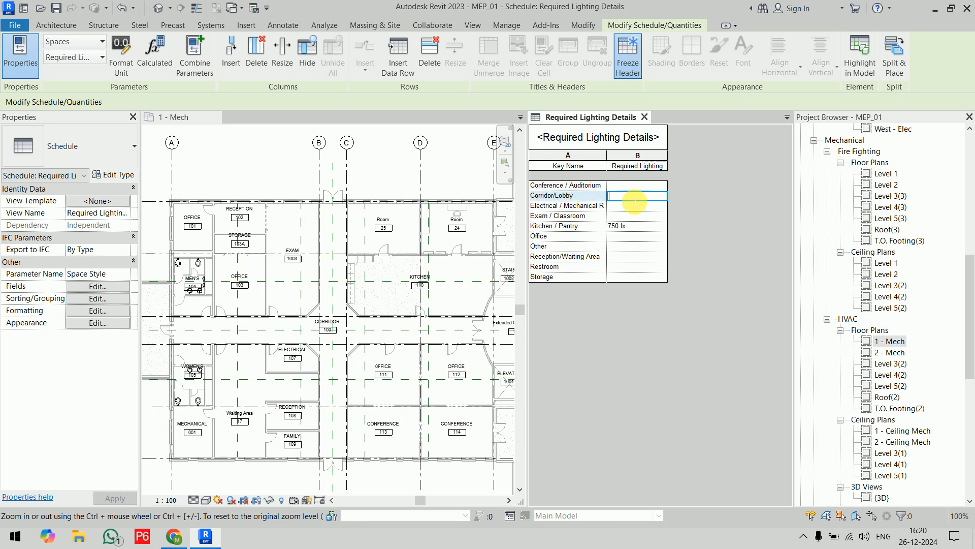
type("100")
key("Return")
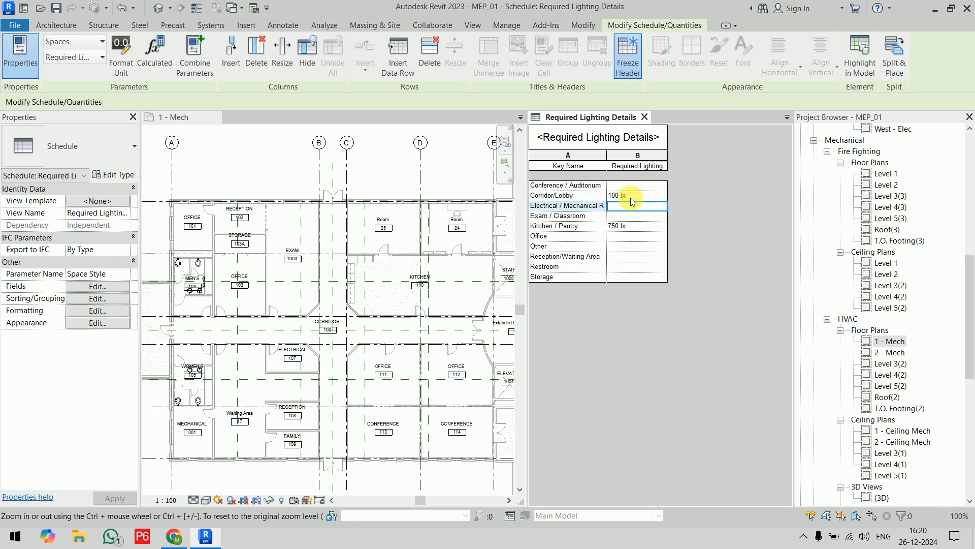
Switch to Chrome and change the Google search to "required lighting for conference room".
left_click(174, 536)
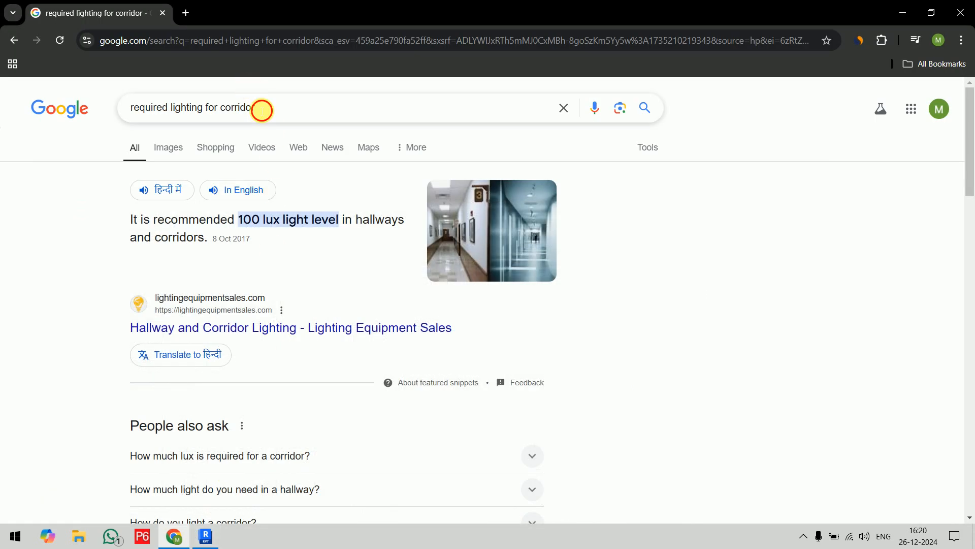
left_click_drag(262, 110, 236, 110)
type("nference")
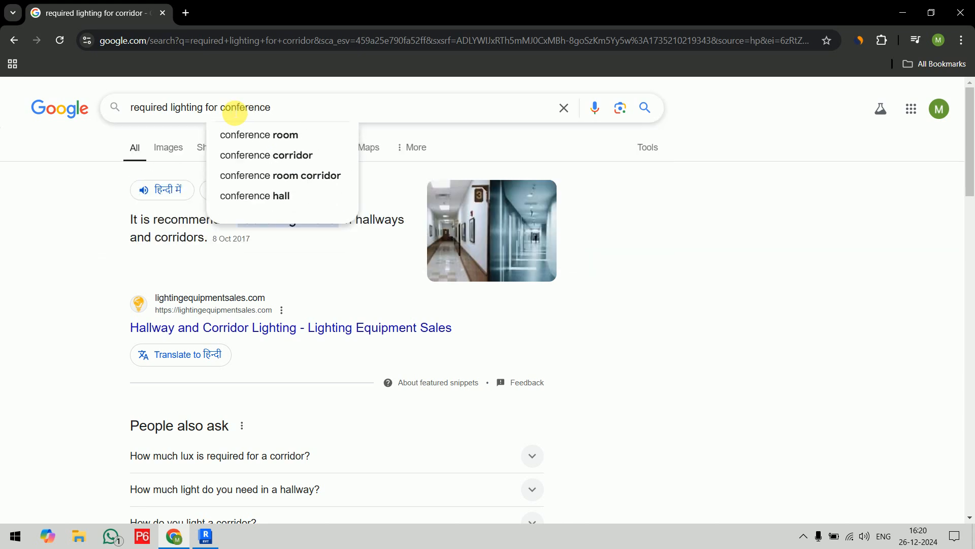
key("Down")
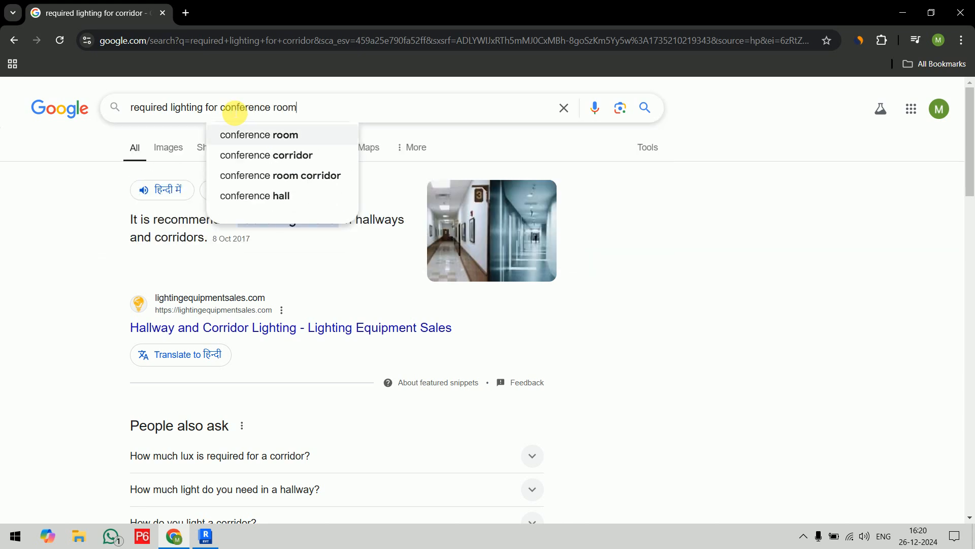
key("Return")
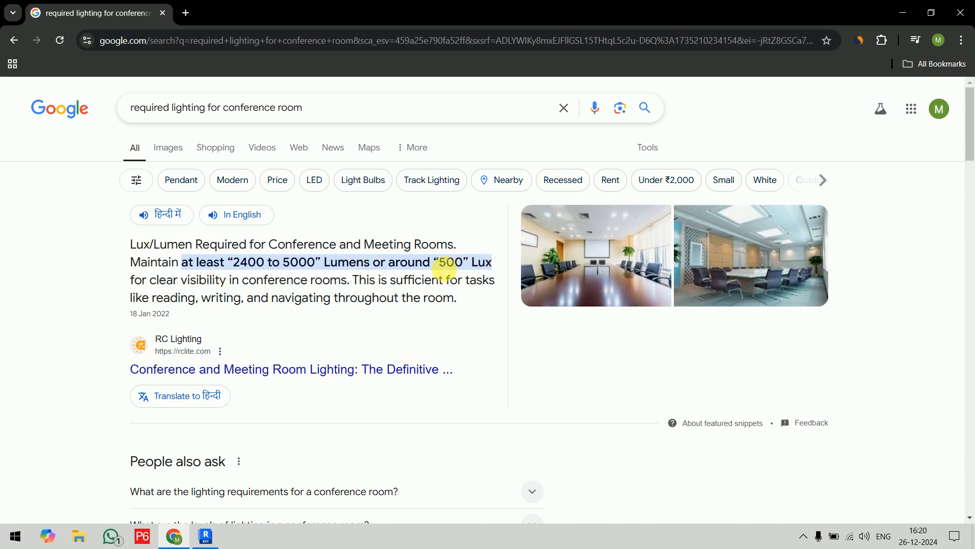
Switch back to Revit and set the required lighting of the Conference / Auditorium key to 500 lx.
left_click(205, 536)
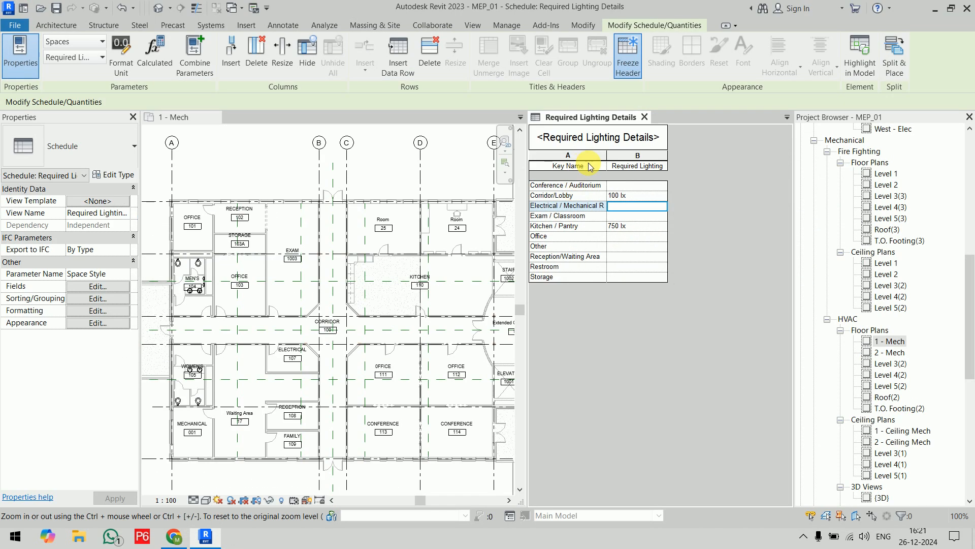
left_click(645, 186)
type("500")
key("Return")
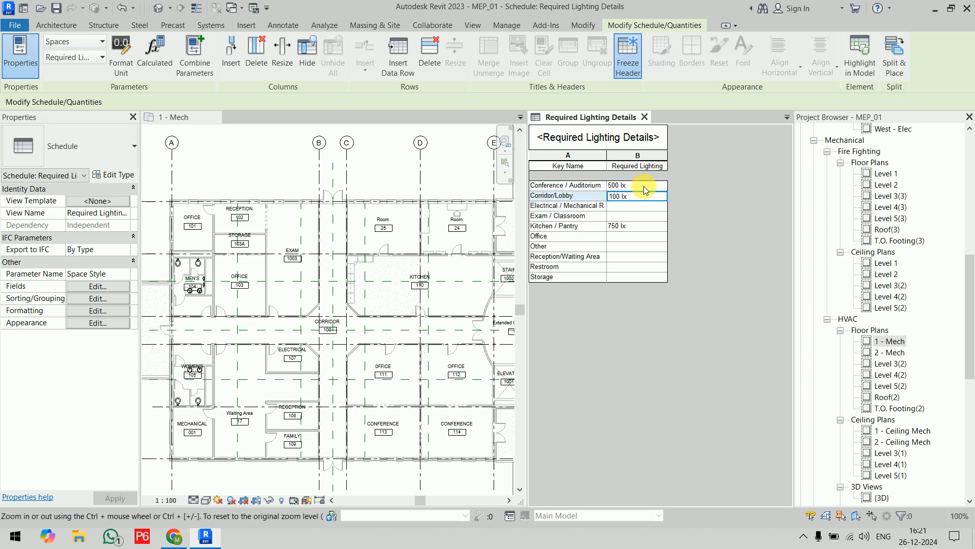
Switch to Chrome and search Google for "required lighting for electrical room".
left_click(174, 536)
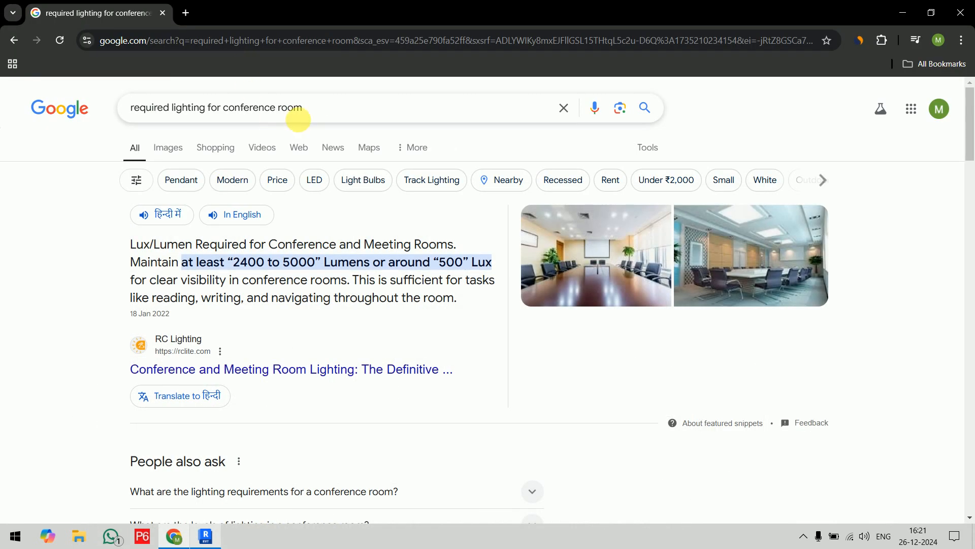
left_click_drag(308, 109, 229, 112)
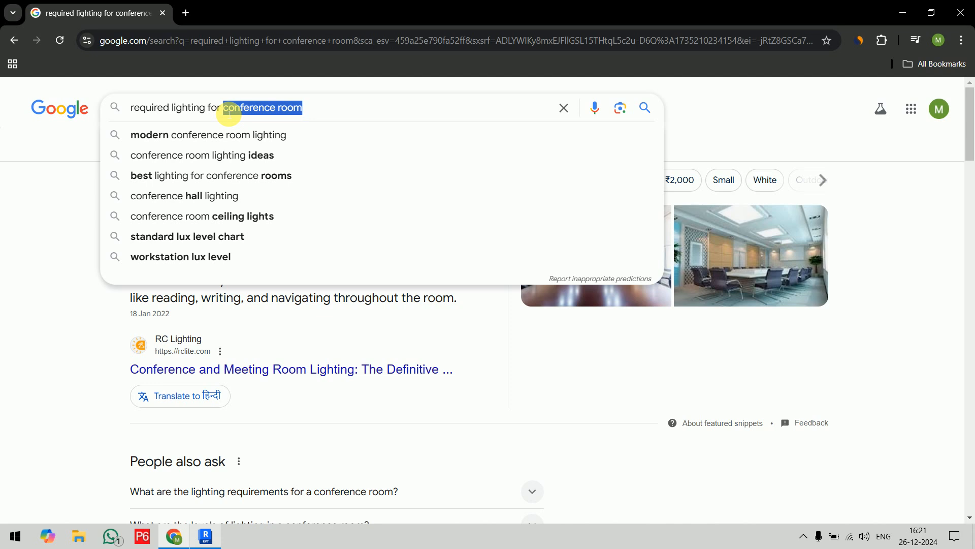
type("electrical")
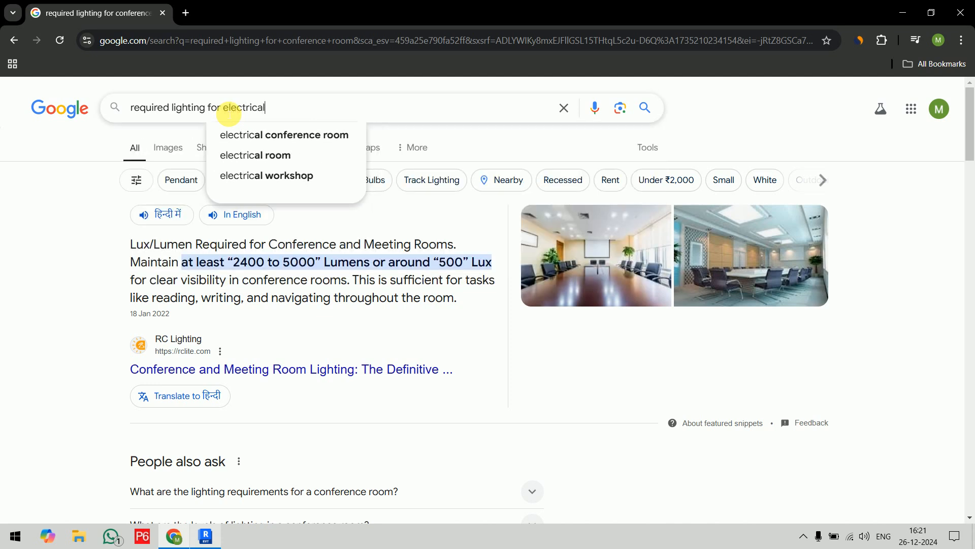
type(" room")
key("Return")
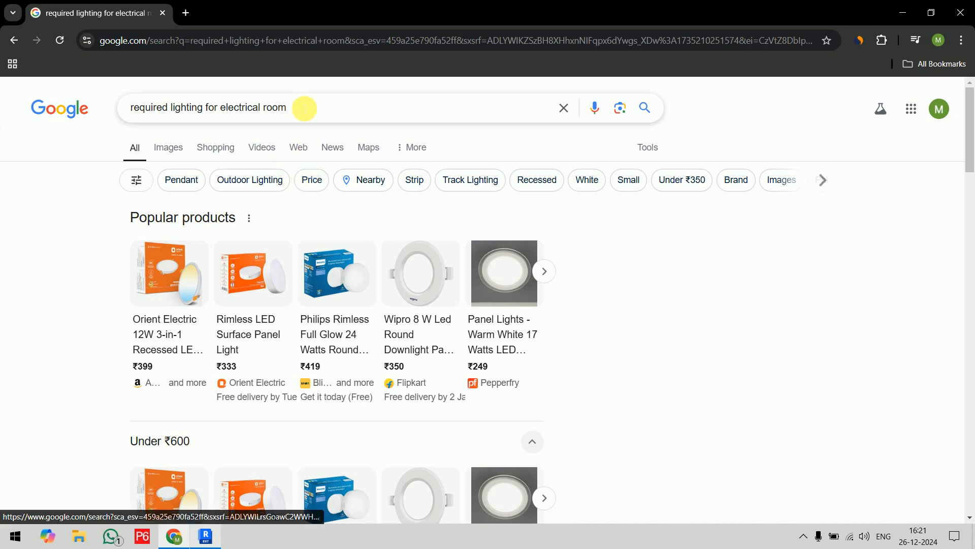
Look through the search results for a recommended lighting level for electrical rooms.
scroll(330, 163, "down", 10)
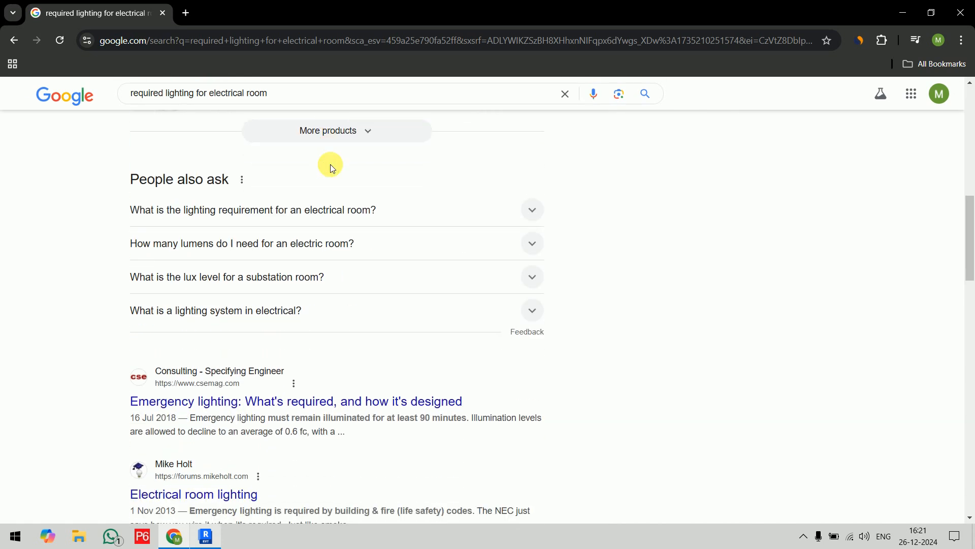
scroll(330, 164, "down", 1)
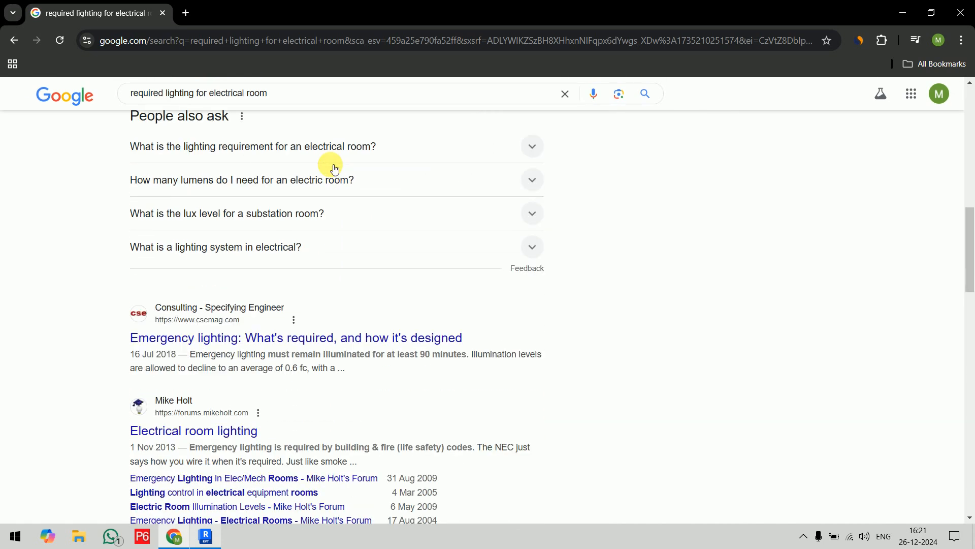
scroll(332, 167, "down", 3)
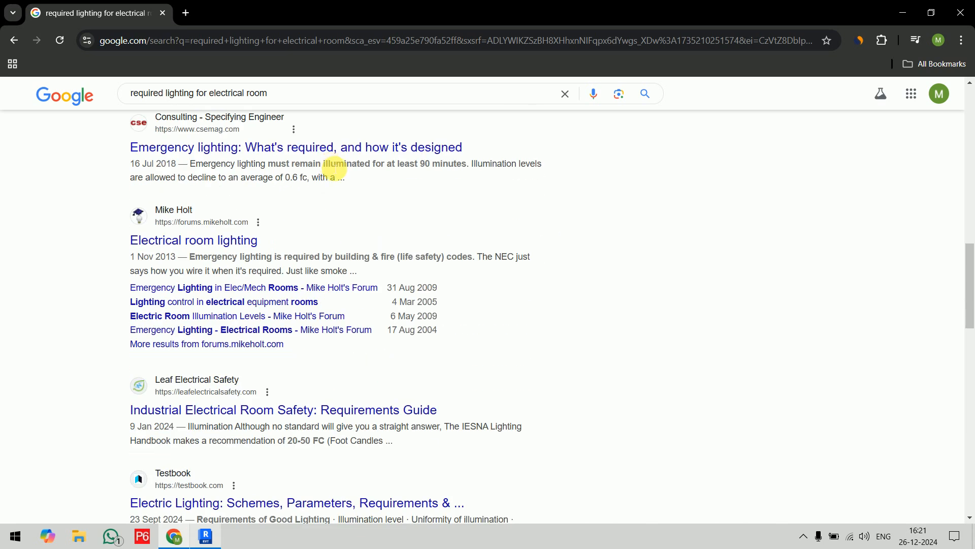
scroll(334, 168, "down", 5)
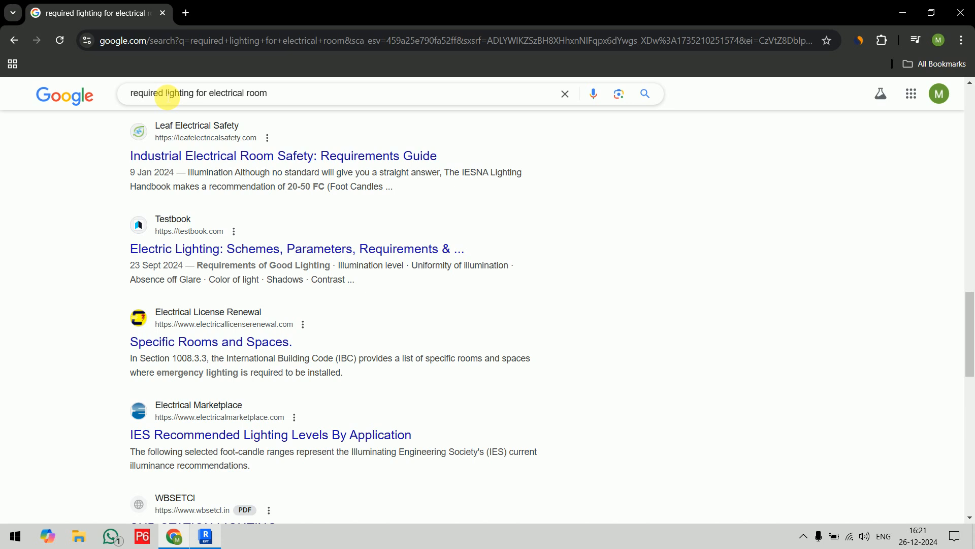
scroll(200, 153, "down", 3)
scroll(207, 155, "up", 1)
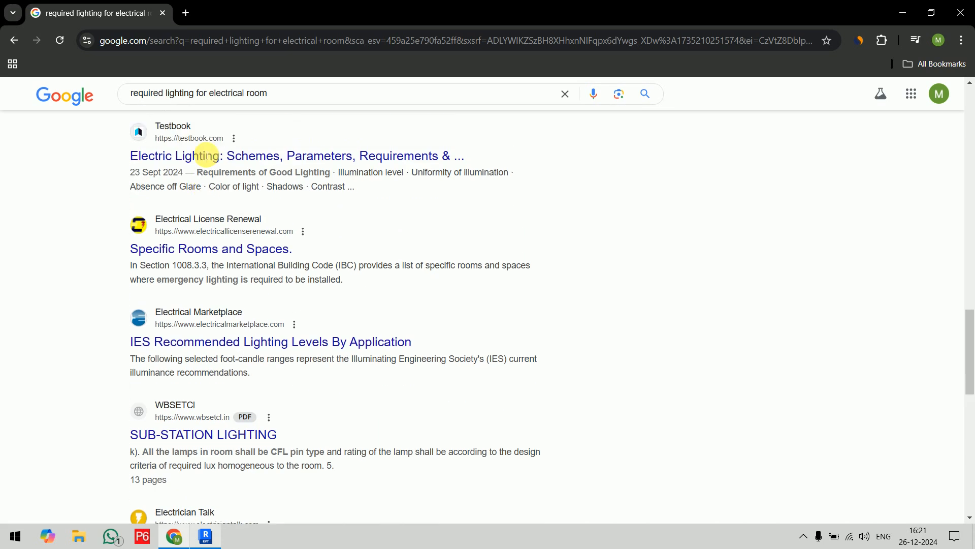
scroll(207, 156, "up", 6)
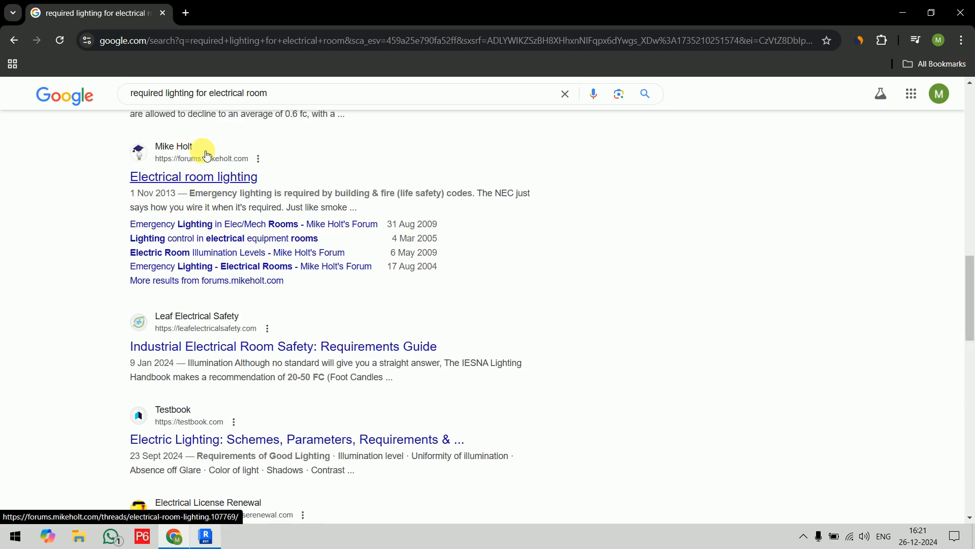
scroll(206, 155, "up", 1)
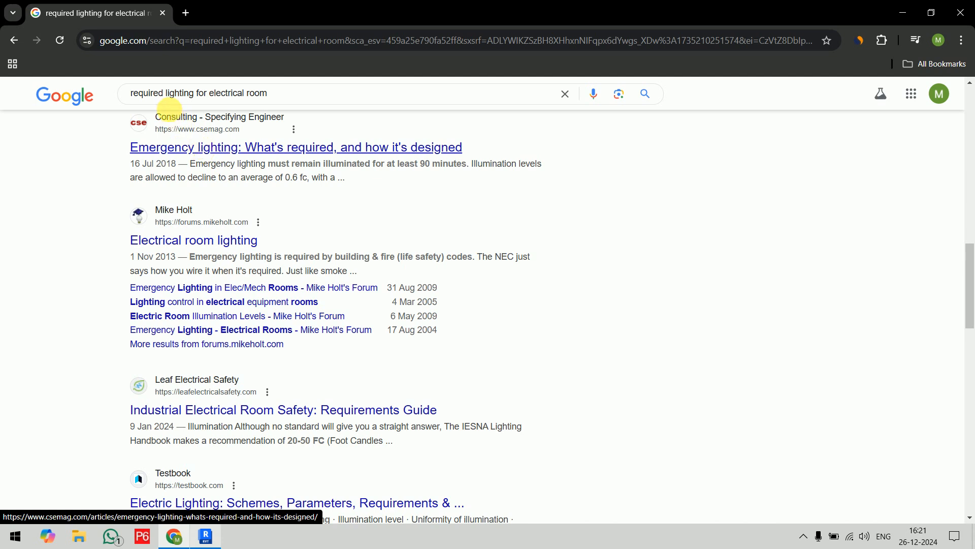
Change the search to "required illumination lighting for electrical room" and expand the AI Overview to read it.
left_click(167, 94)
type("illuminati")
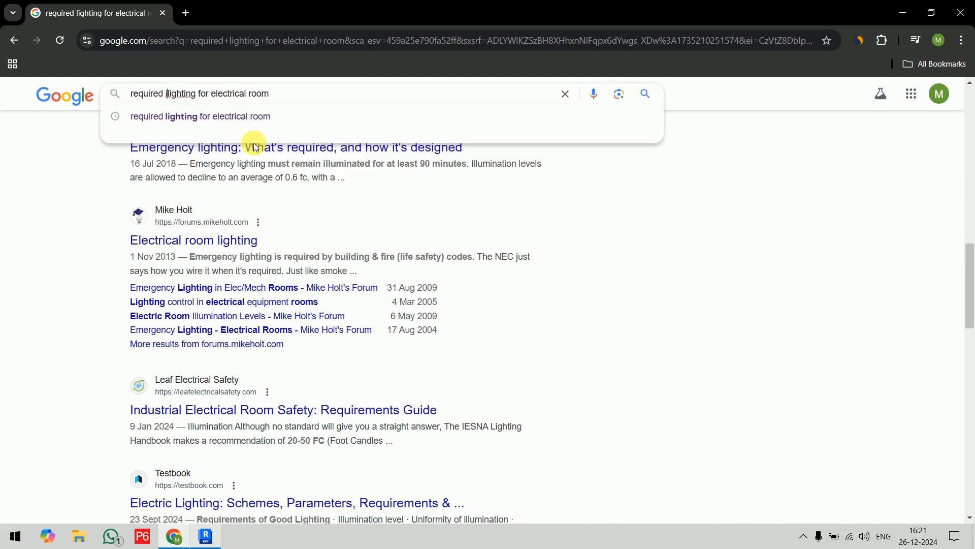
type("on")
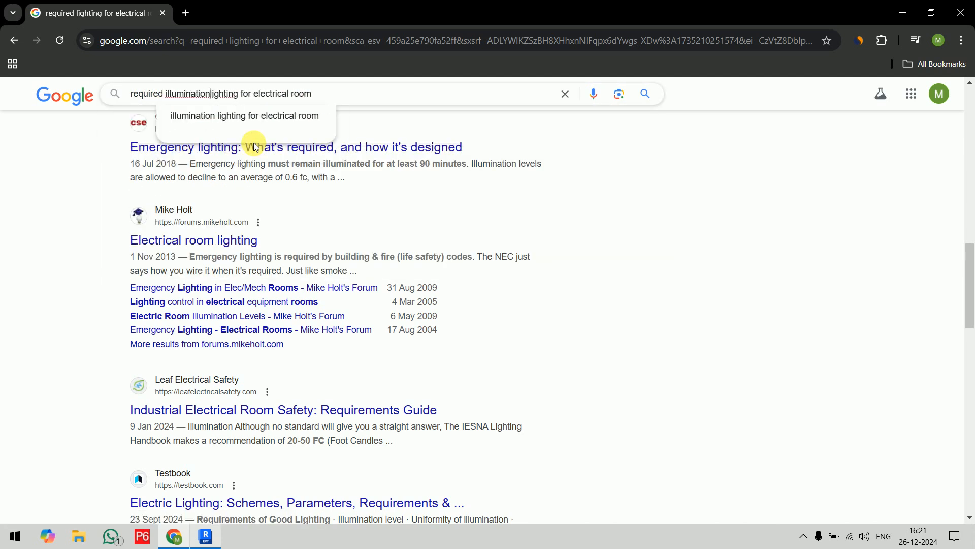
key("Return")
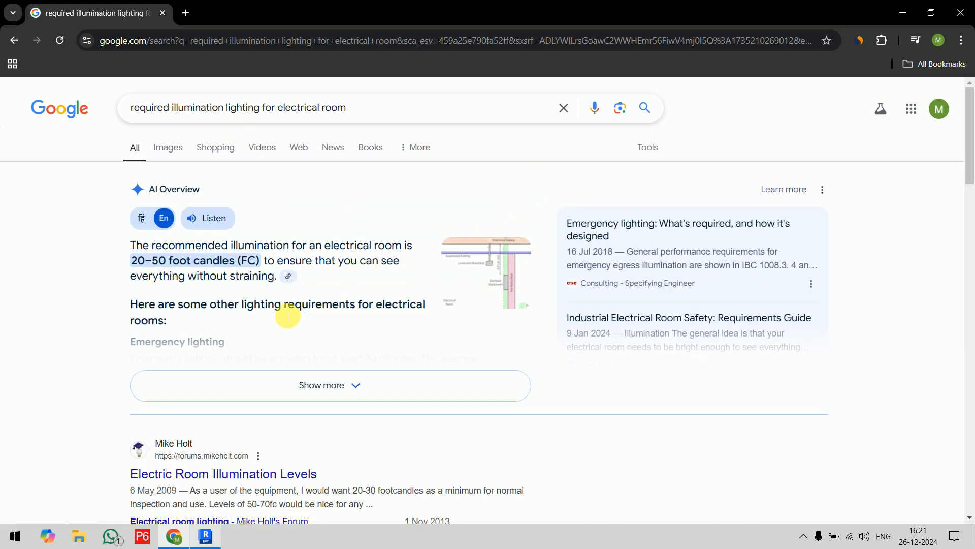
left_click(342, 384)
scroll(384, 274, "down", 6)
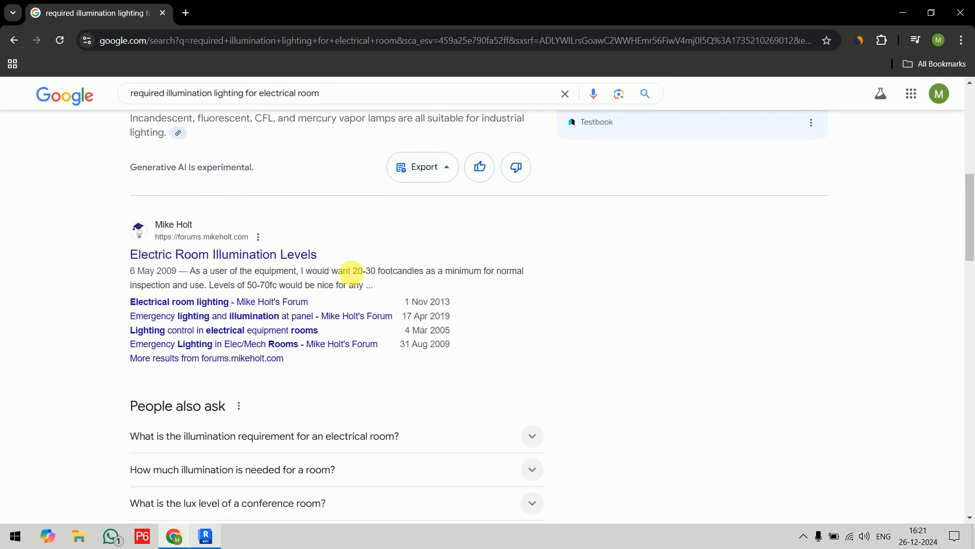
Open the "Electric Room Illumination Levels" result in a new tab and look through the remaining search results.
right_click(263, 254)
left_click(292, 272)
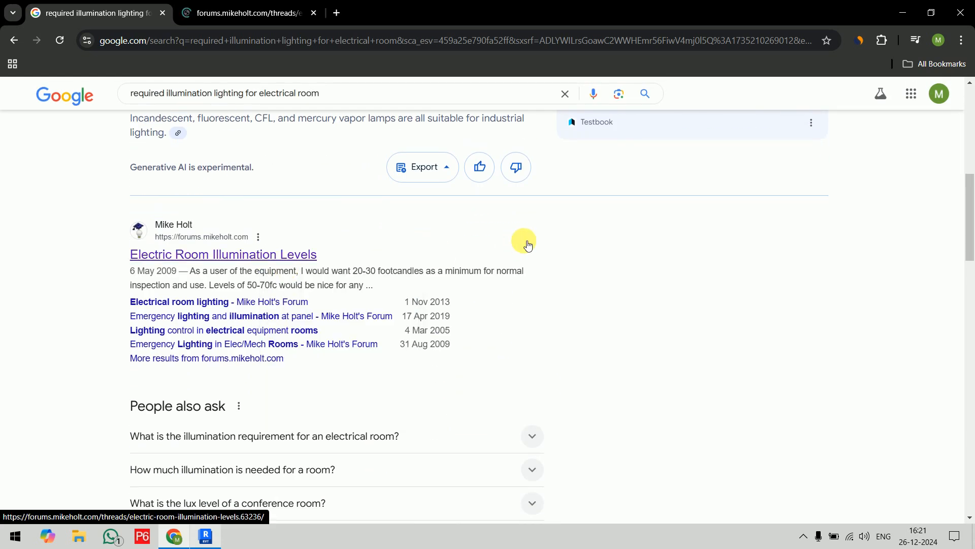
scroll(525, 243, "down", 6)
scroll(527, 245, "down", 1)
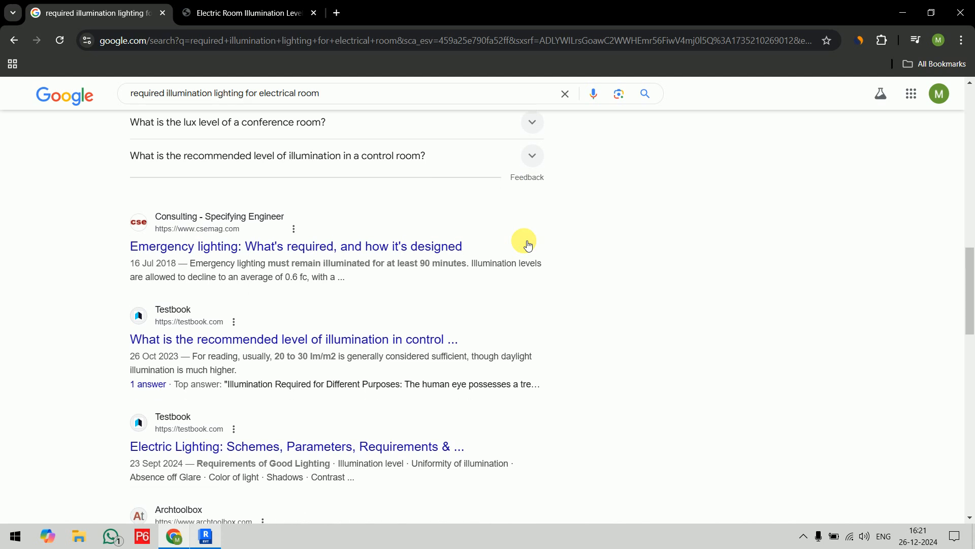
Refine the search to "required illumination lighting for electrical room in lux".
left_click(375, 98)
type("in")
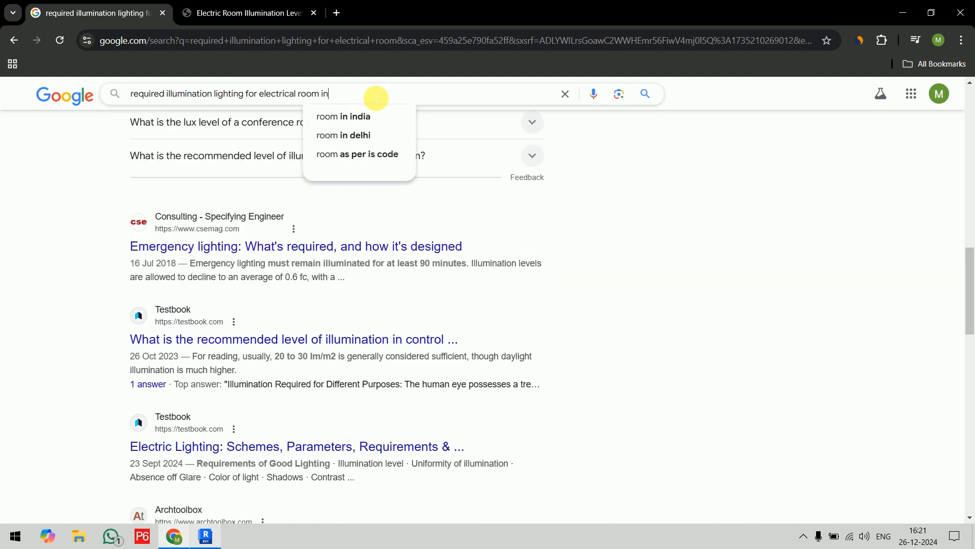
type(" lux")
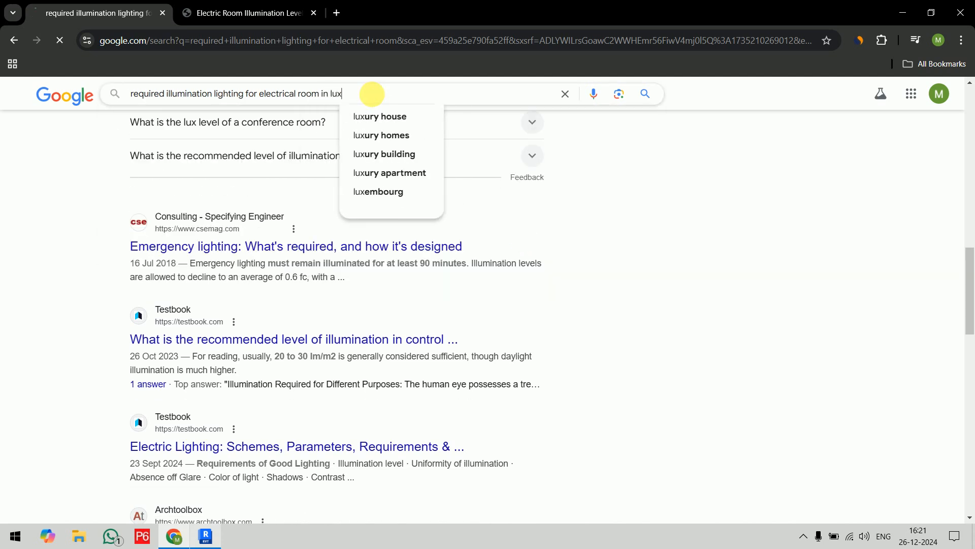
key("Return")
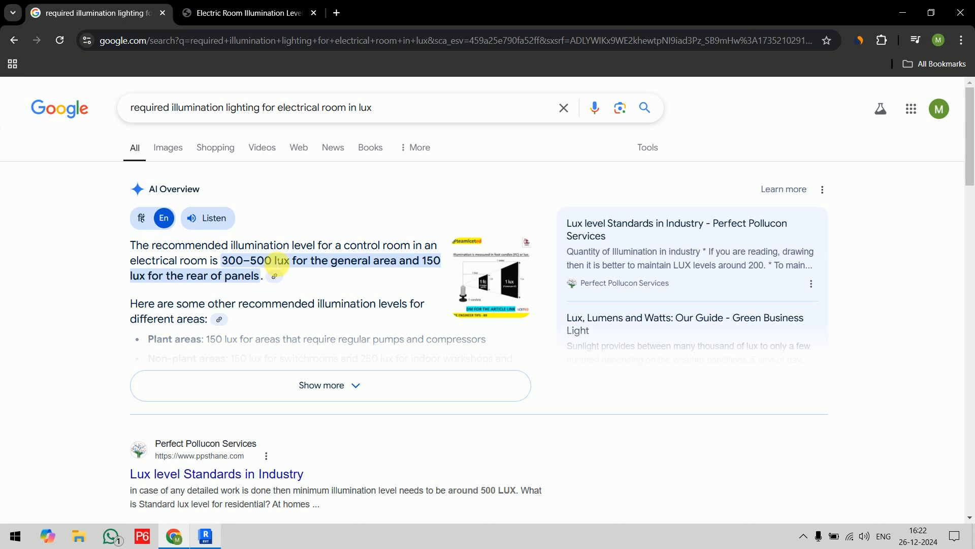
Switch back to Revit and set the required lighting of the Electrical / Mechanical key to 400 lx.
left_click(212, 541)
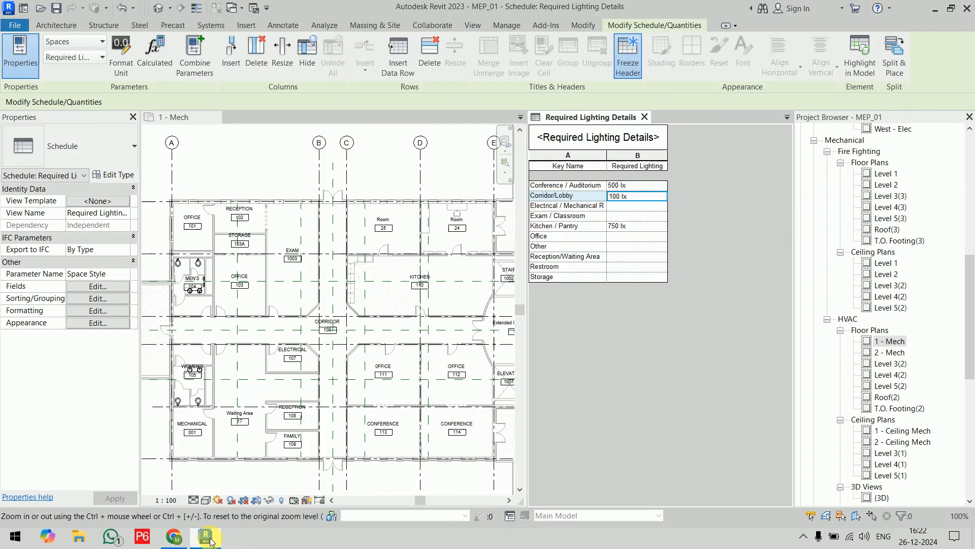
left_click(635, 206)
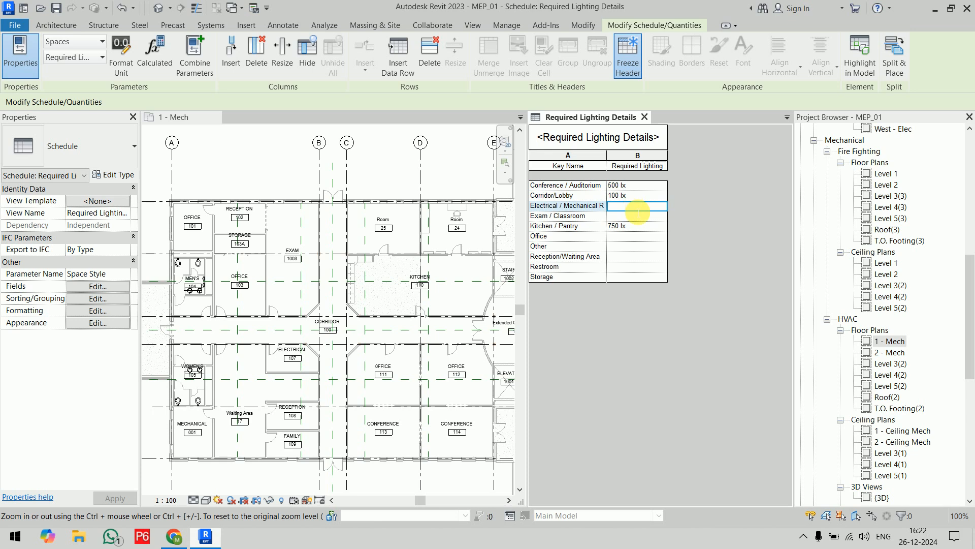
type("400")
key("Return")
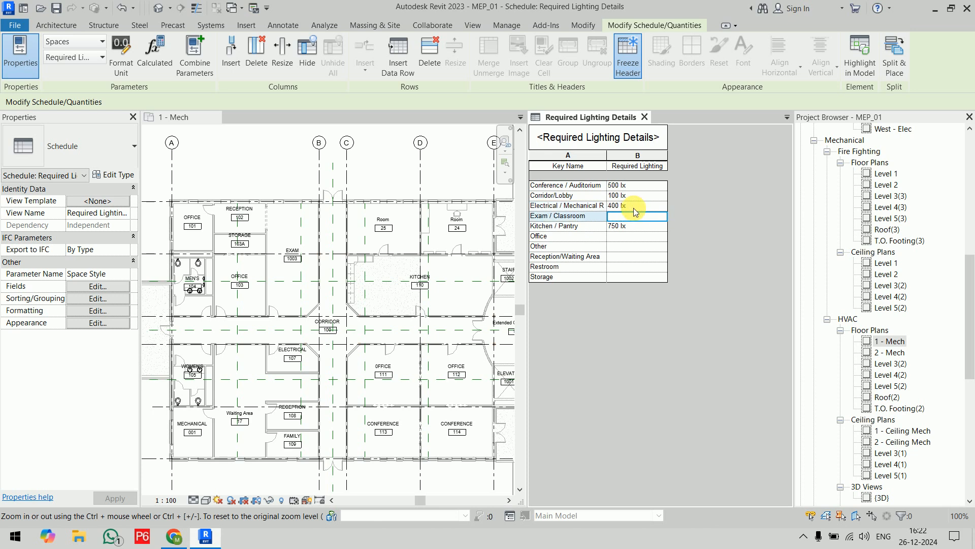
Switch to Chrome, search for "required illumination lighting for class room in lux" and read the recommended classroom levels.
left_click(174, 537)
left_click_drag(391, 108, 292, 122)
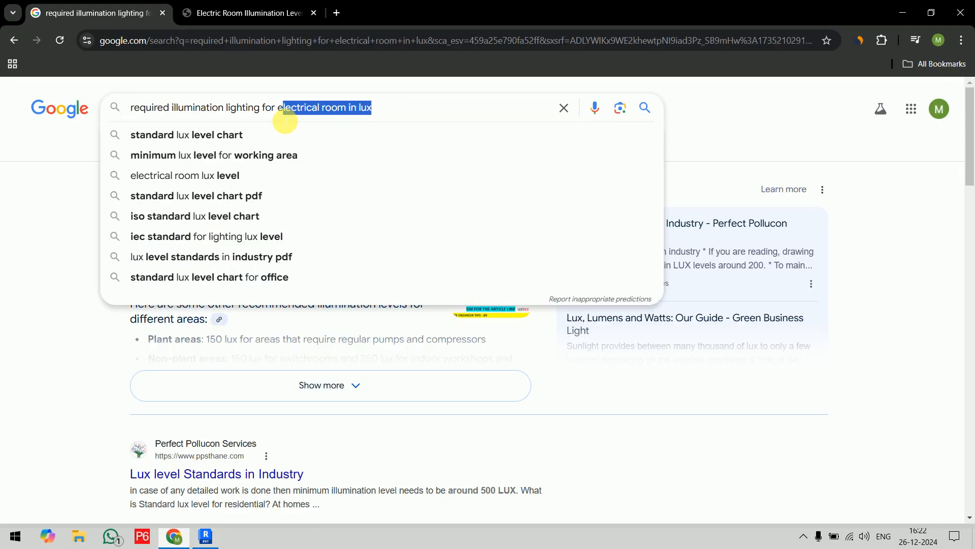
key("BackSpace")
key("BackSpace")
type("class")
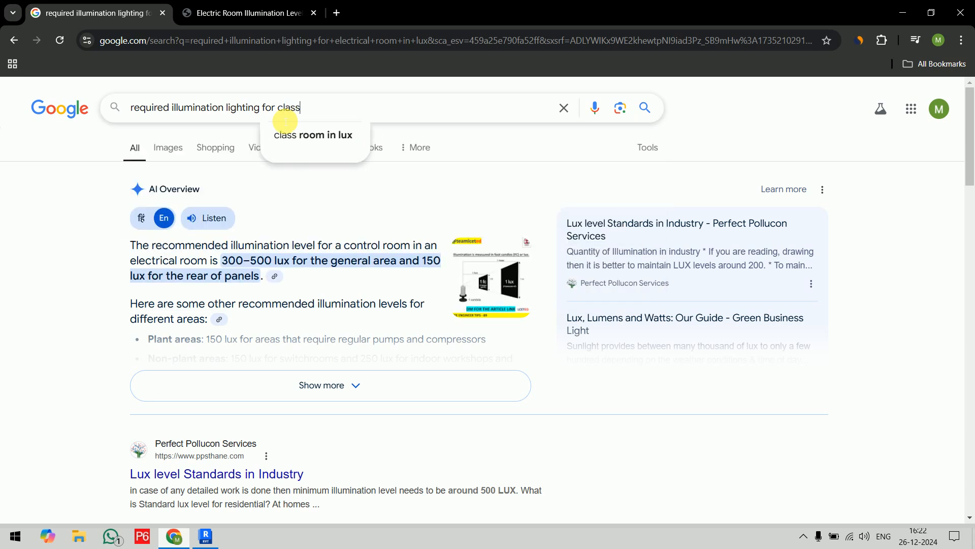
left_click(286, 125)
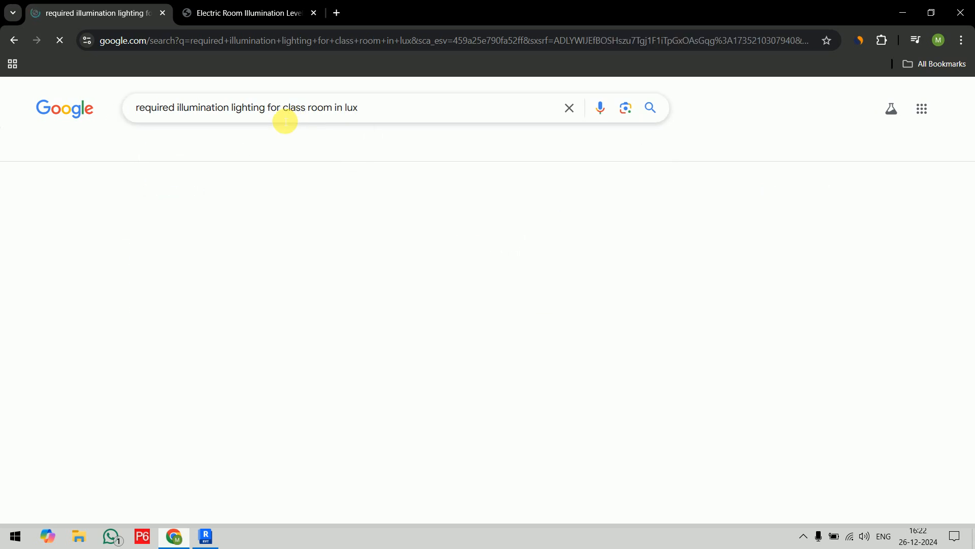
scroll(405, 211, "down", 3)
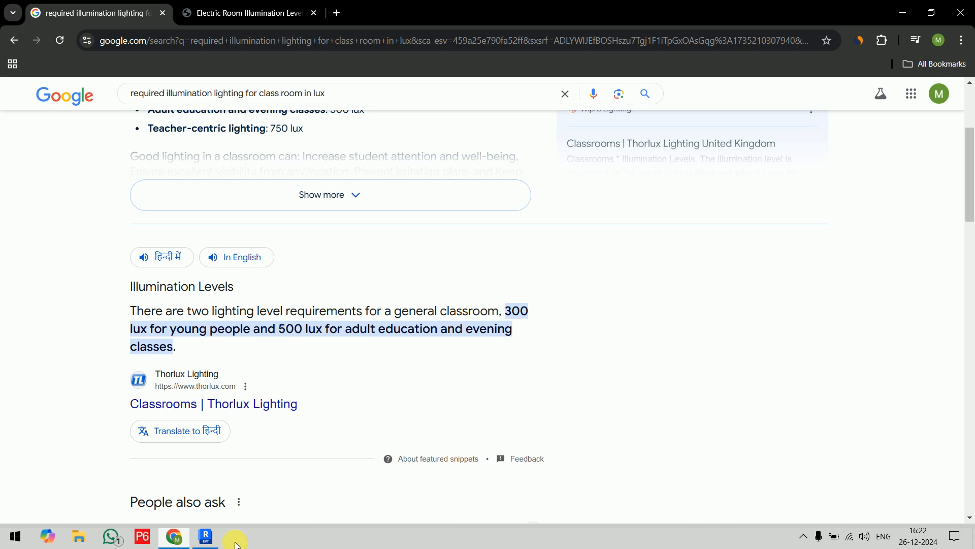
Switch back to Revit and set the required lighting of the Exam / Classroom key to 500 lx.
left_click(205, 536)
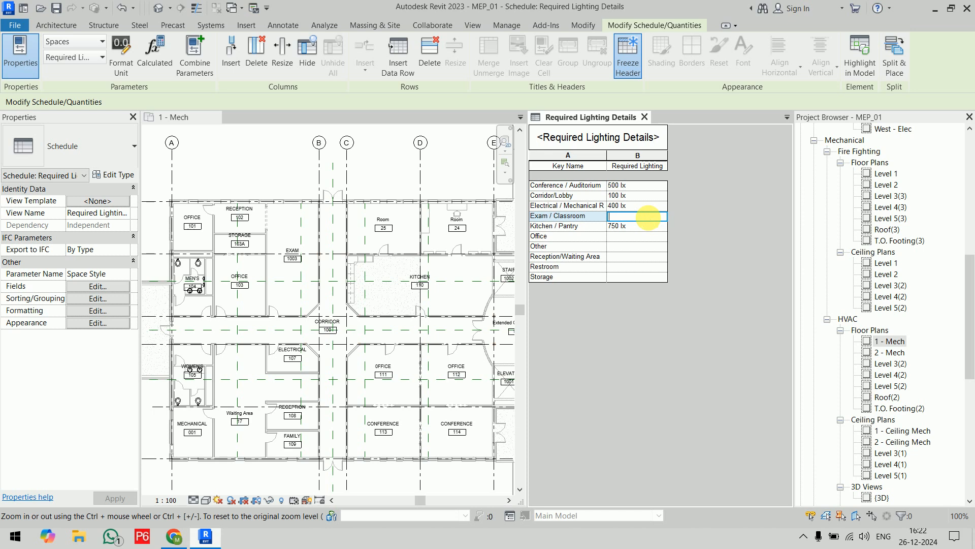
type("0")
key("Return")
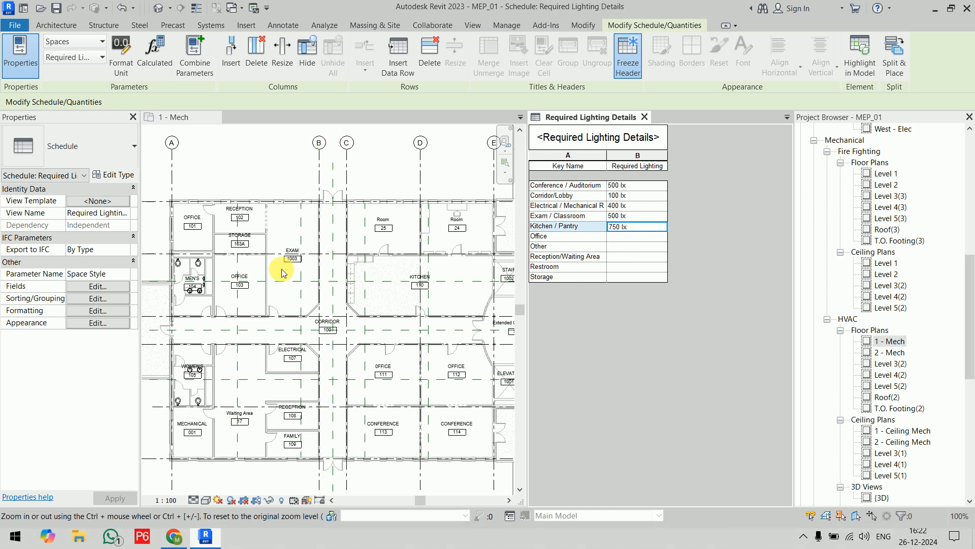
Switch to Chrome, search for "required illumination lighting for office space in lux" and read the recommended office levels.
left_click(173, 536)
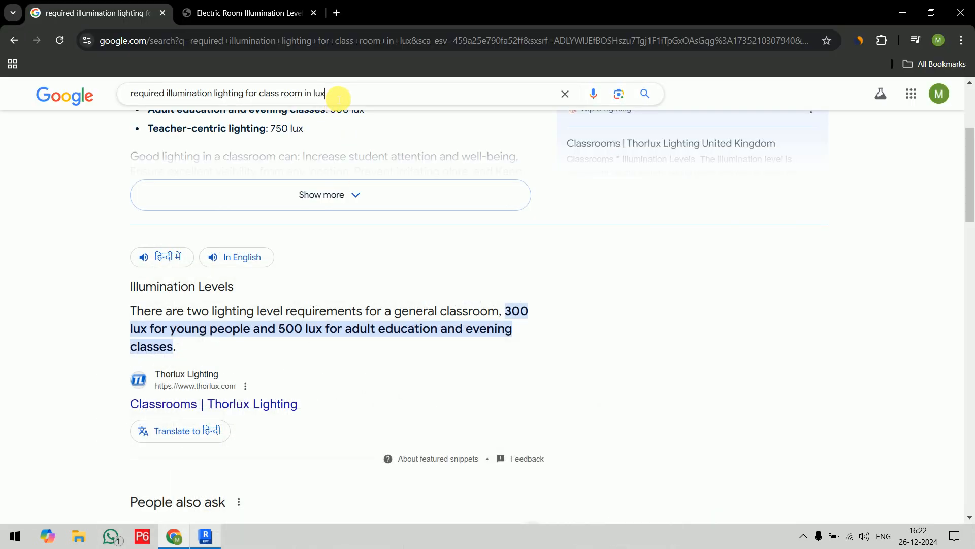
left_click(339, 98)
left_click_drag(305, 99, 270, 102)
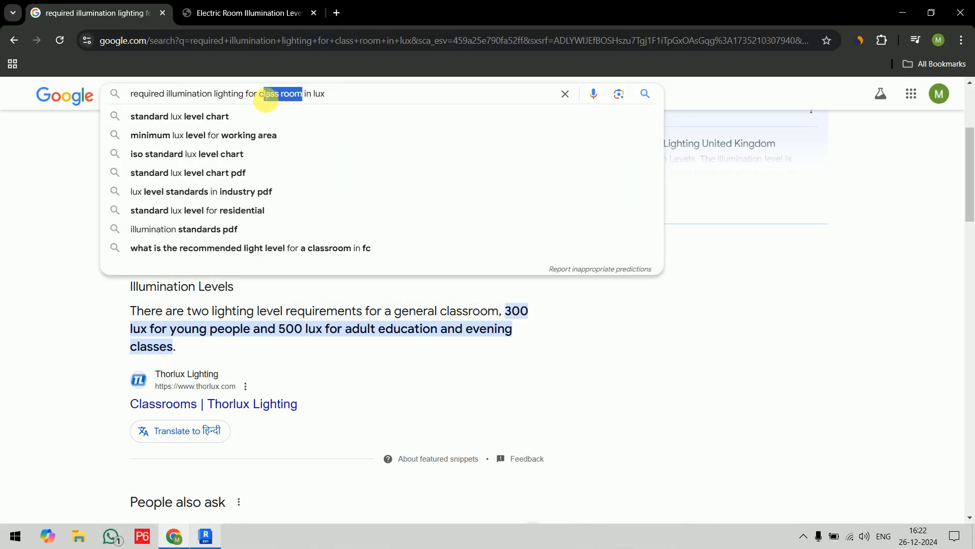
type("office s")
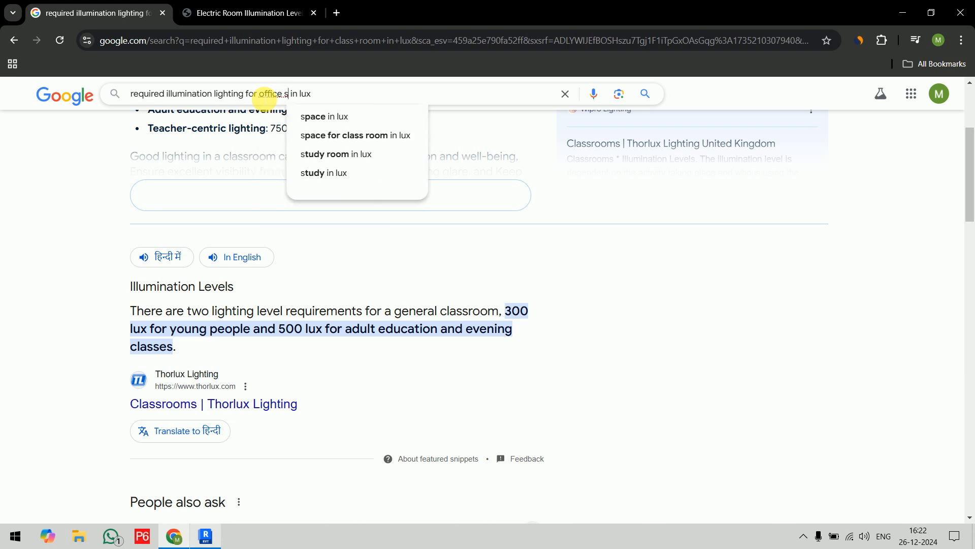
type("pace")
key("Return")
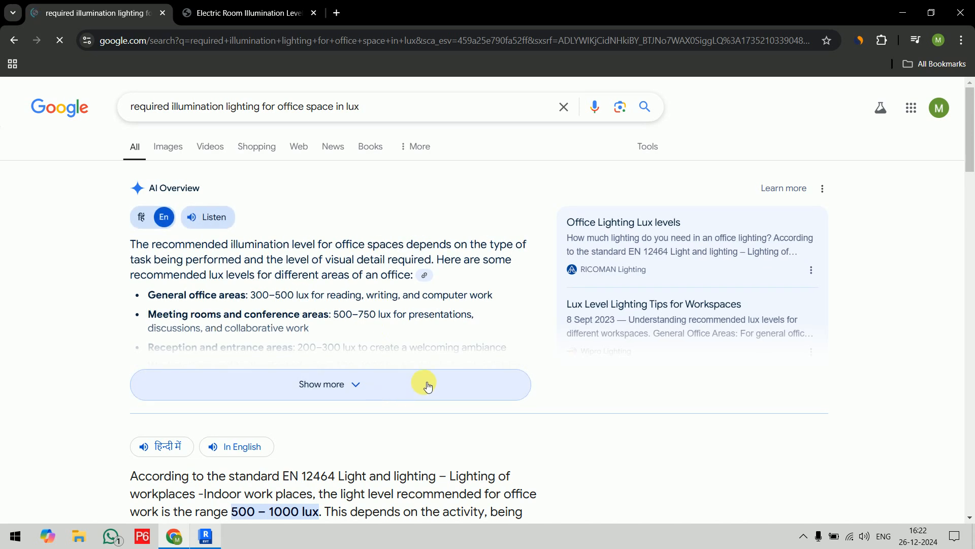
scroll(427, 383, "down", 1)
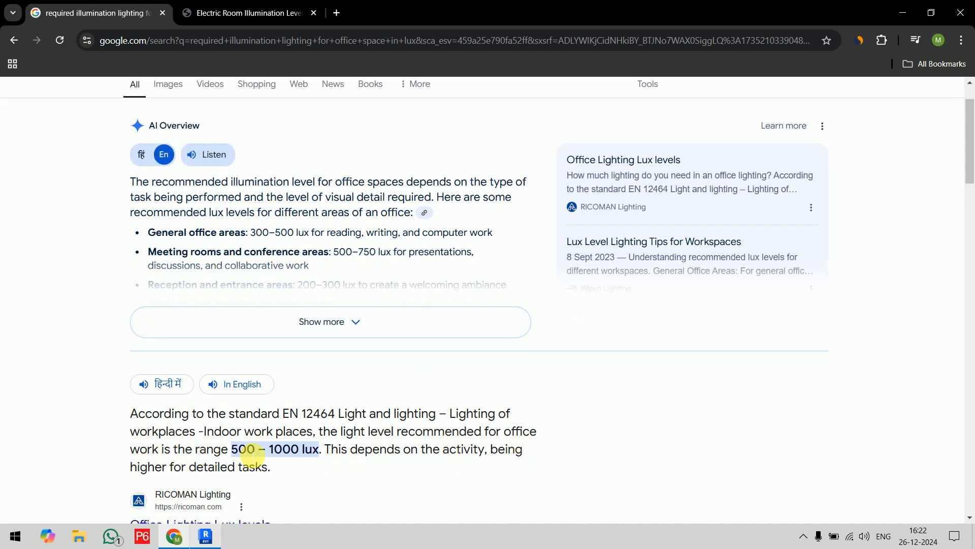
scroll(326, 430, "down", 2)
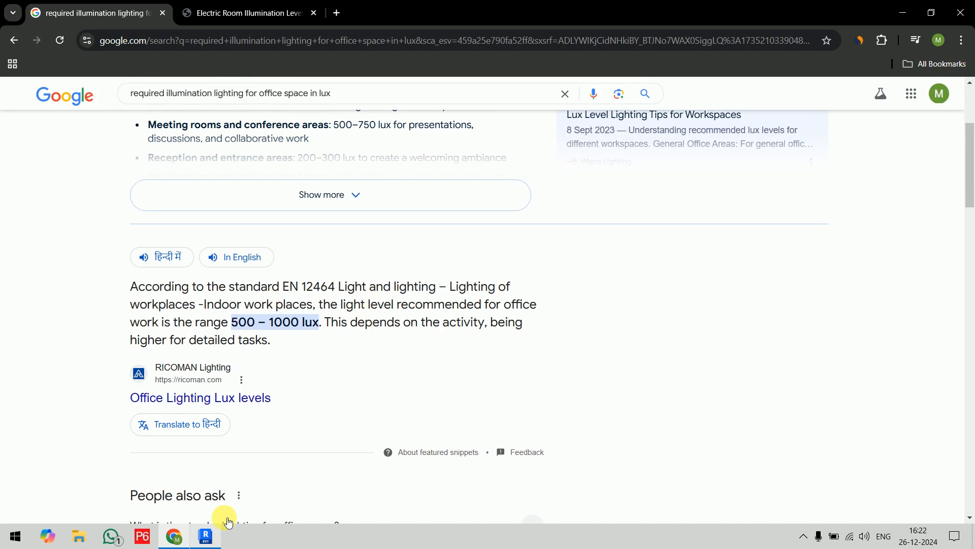
Switch back to Revit and set the required lighting of the Office key to 750 lx.
left_click(173, 539)
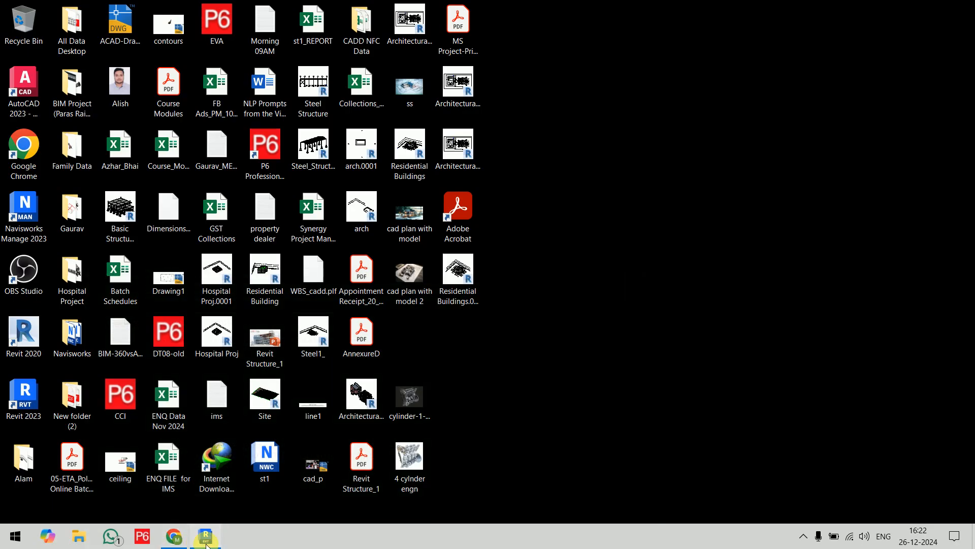
left_click(205, 536)
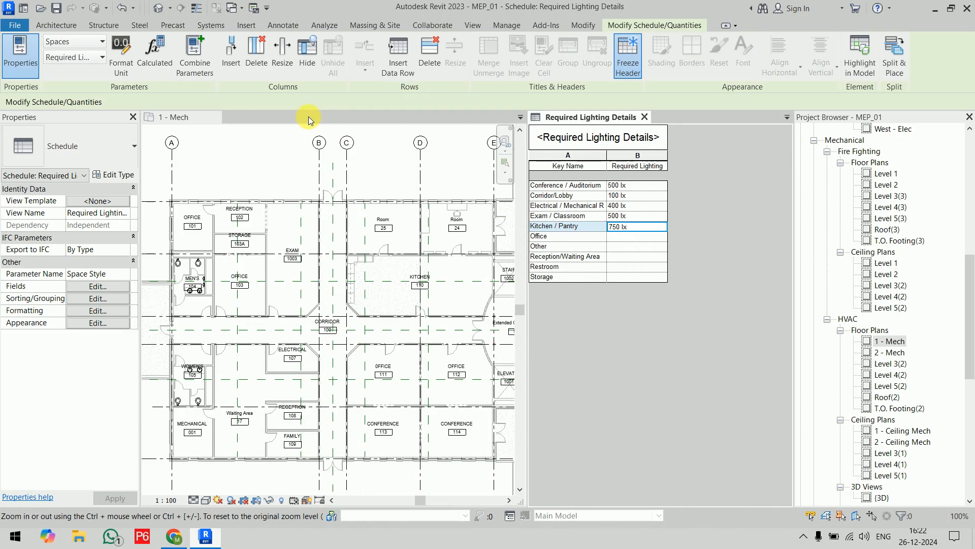
left_click(636, 237)
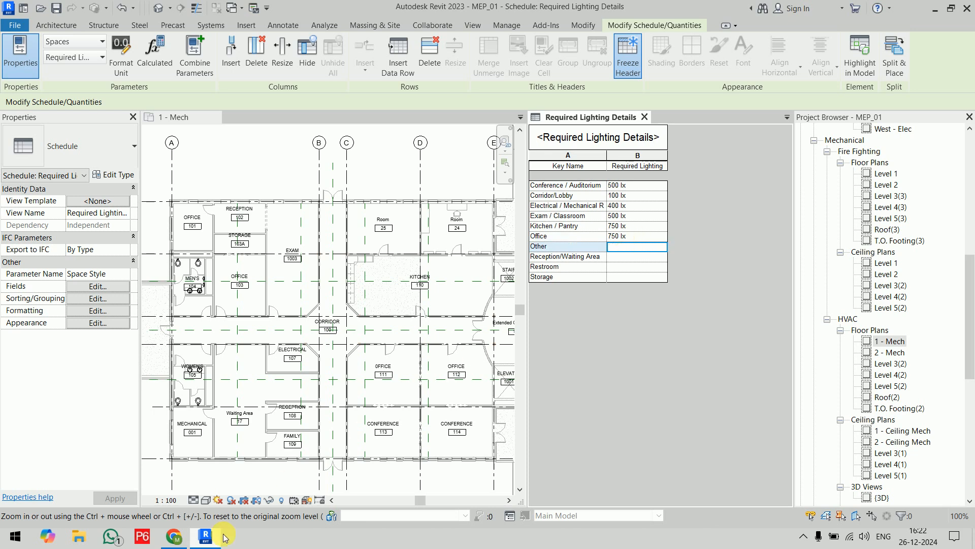
Switch to Chrome, search for "required illumination lighting for kitchen in lux" and highlight the food preparation and cooking level.
left_click(174, 536)
left_click_drag(308, 93, 264, 96)
type("kitchen in lux")
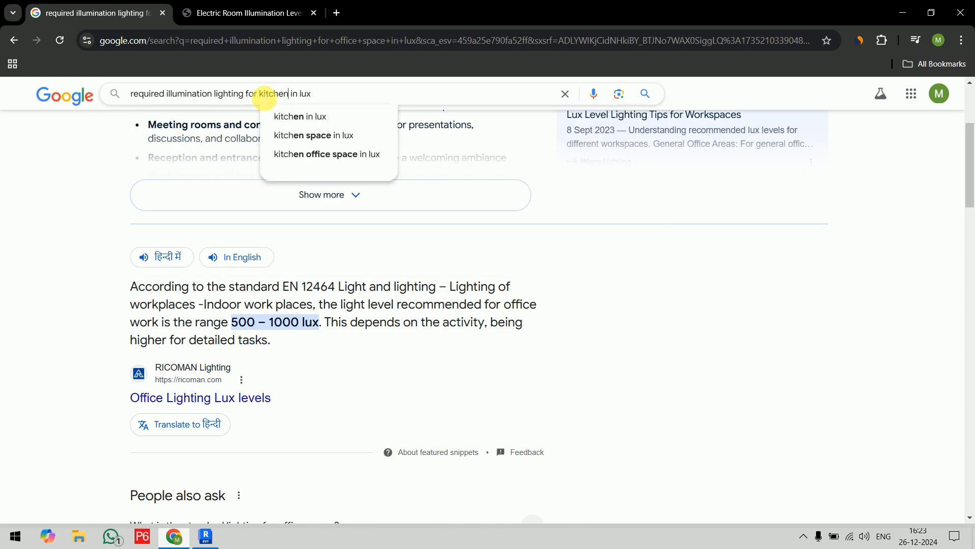
key("Return")
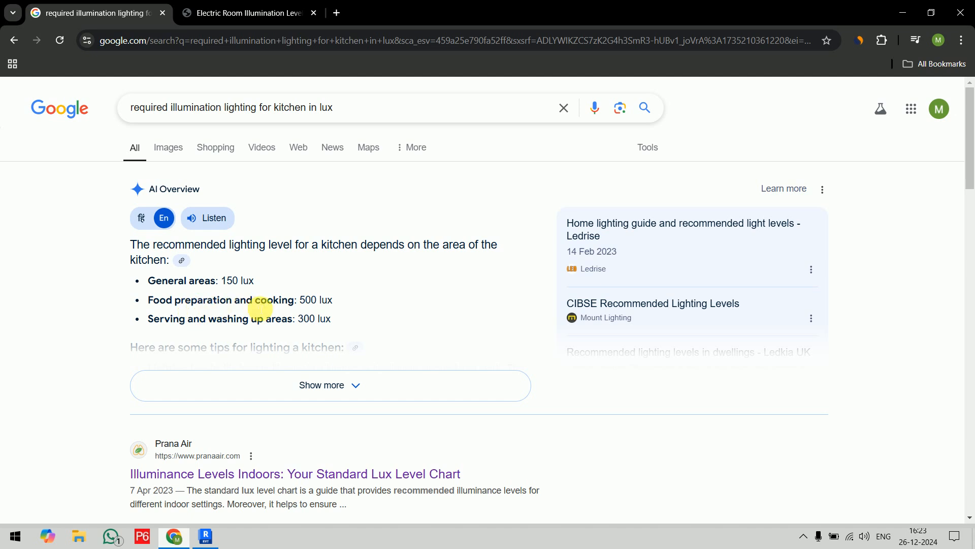
left_click_drag(333, 299, 160, 301)
Switch back to Revit and set the required lighting of the Kitchen / Pantry key to 500 lx.
left_click(216, 537)
left_click(628, 249)
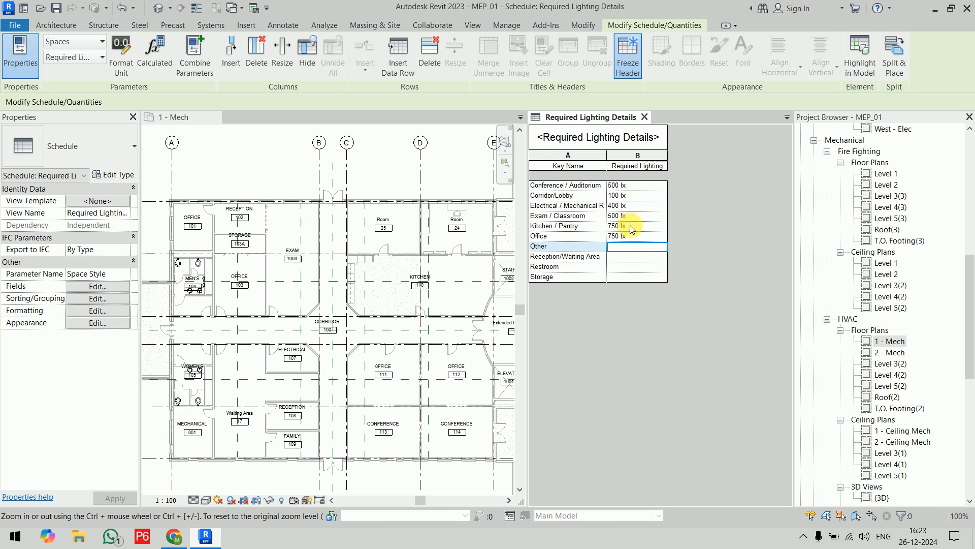
left_click(632, 227)
key("Return")
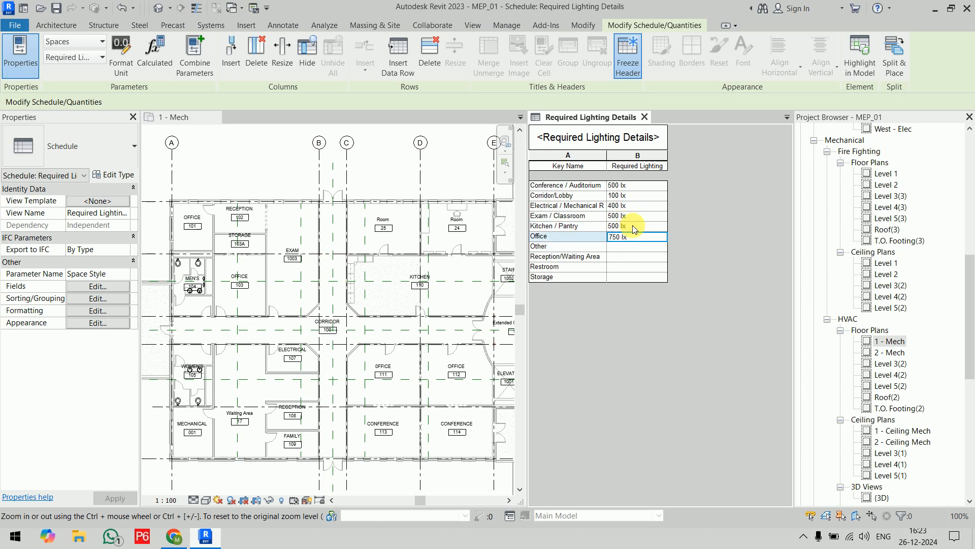
left_click(618, 258)
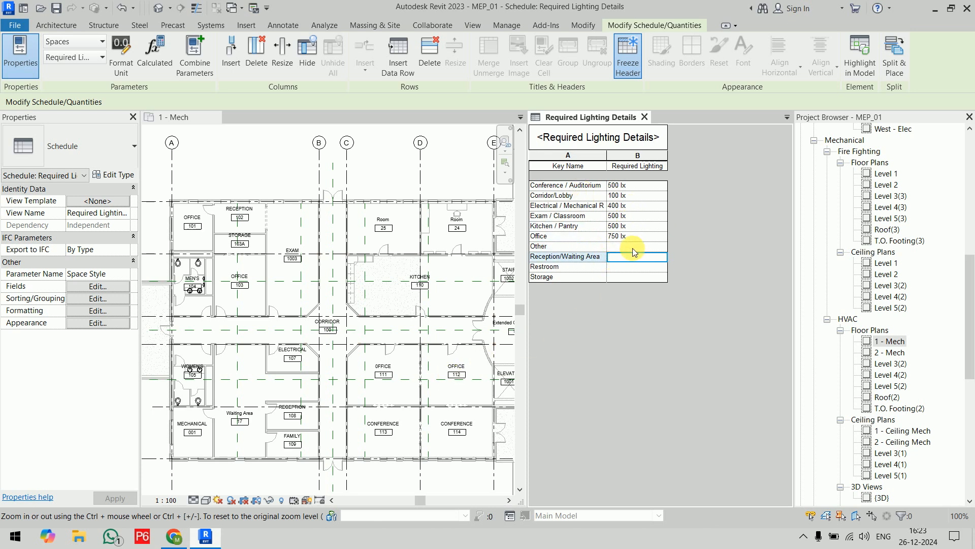
Switch to Chrome, search for "required illumination lighting for reception area in lux" and read the recommended reception levels.
left_click(174, 536)
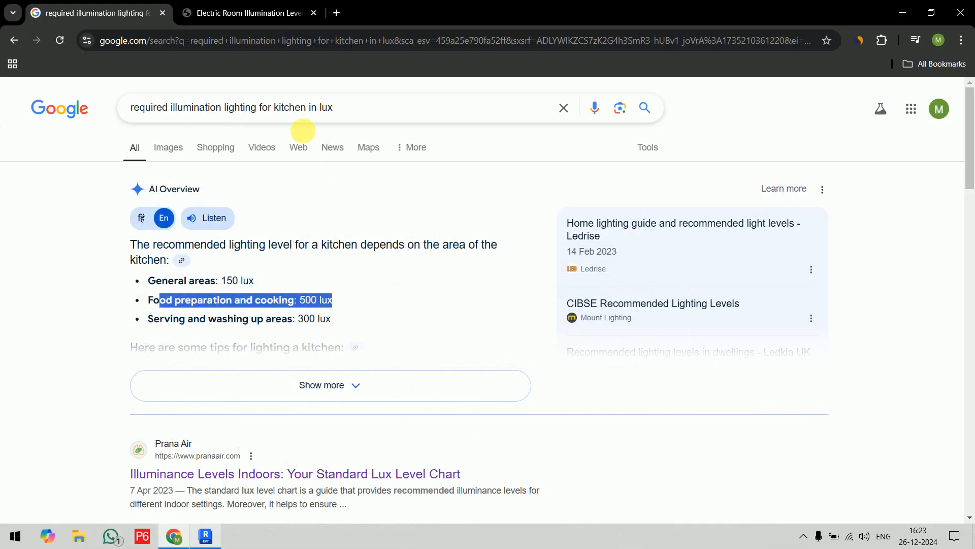
left_click_drag(307, 109, 279, 112)
type("recept")
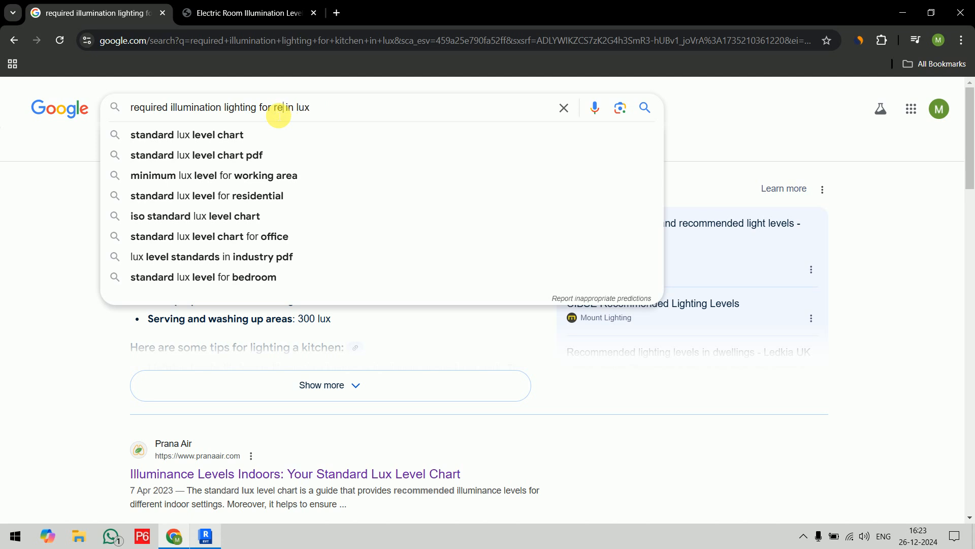
type("ion")
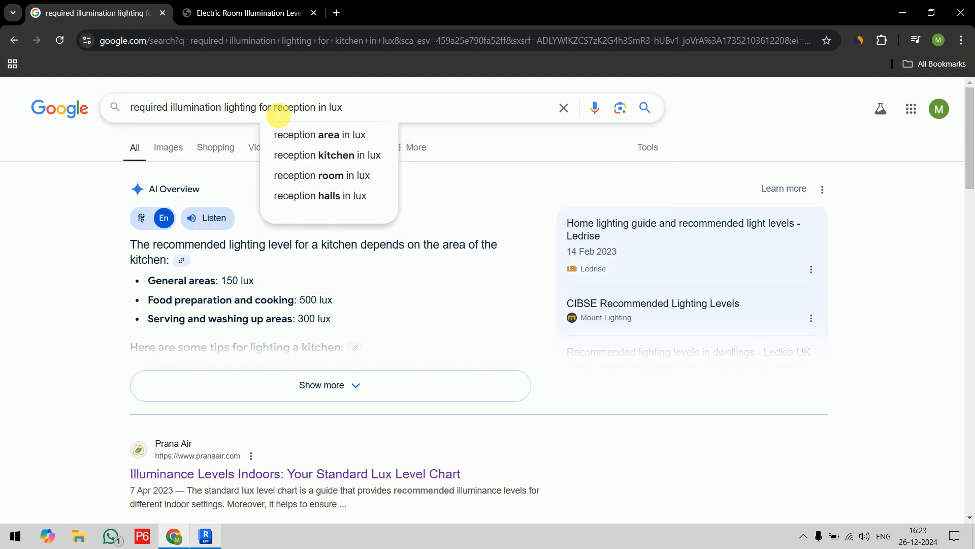
key("Down")
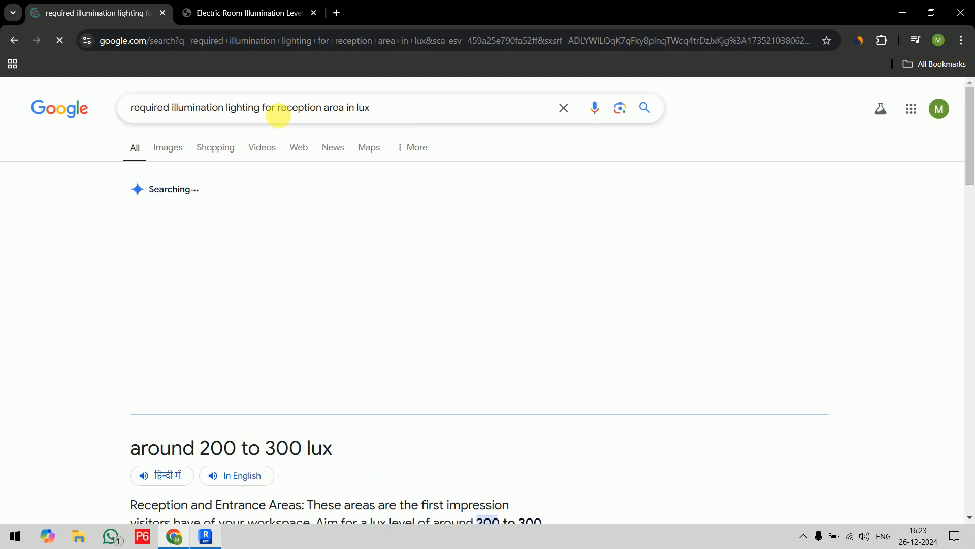
scroll(466, 241, "down", 5)
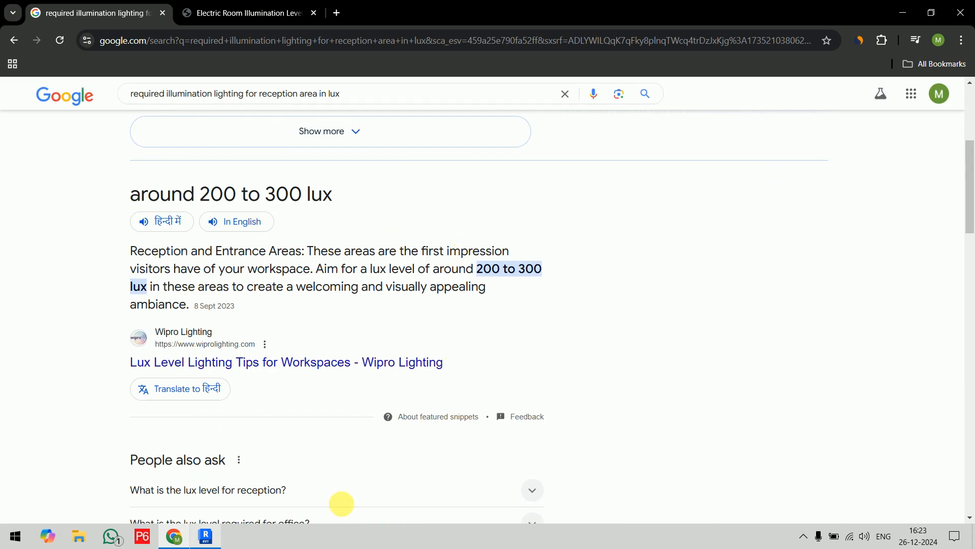
Switch back to Revit and set the required lighting of the Reception/Waiting Area key to 250 lx.
left_click(205, 536)
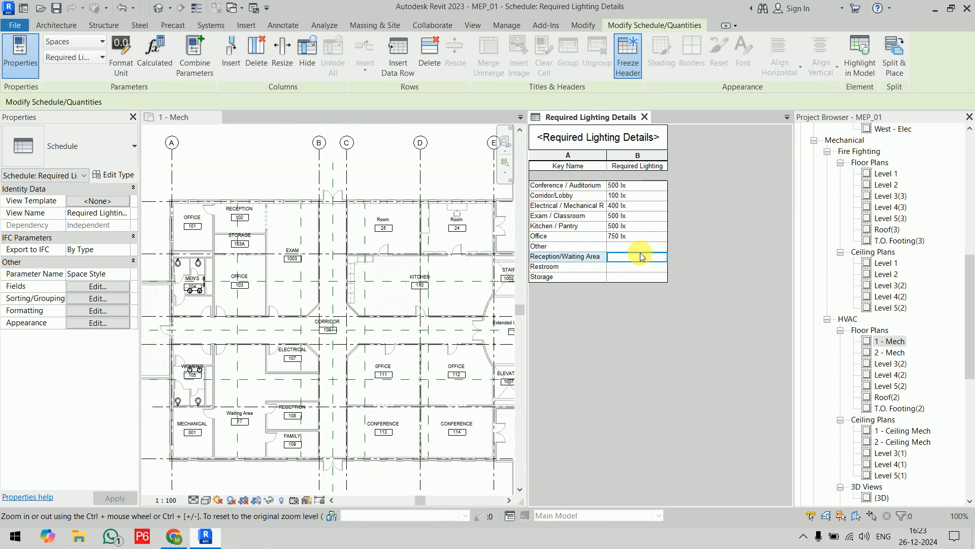
type("250")
key("Return")
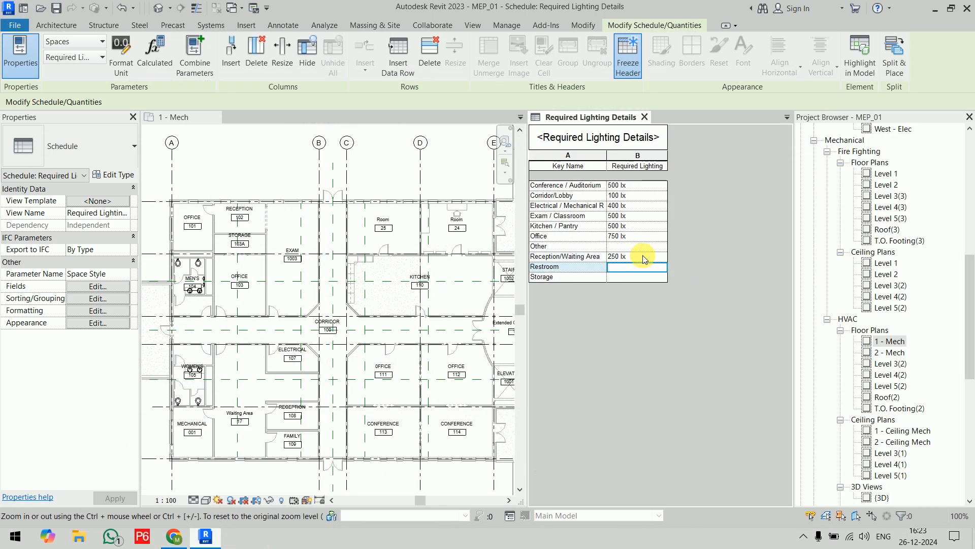
Switch to Chrome and look up the restroom level by searching for "required illumination lighting for restrooms area in lux".
left_click(206, 533)
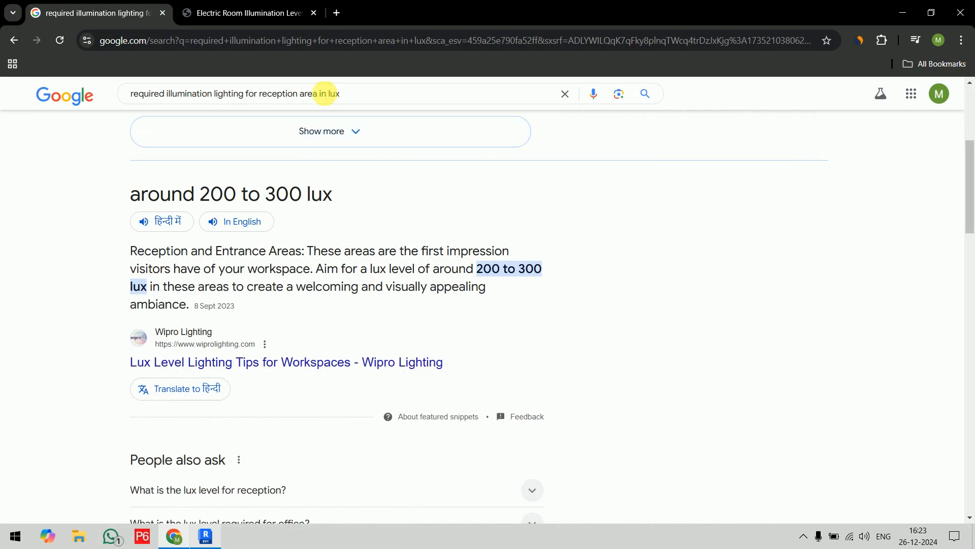
double_click(282, 93)
type("res")
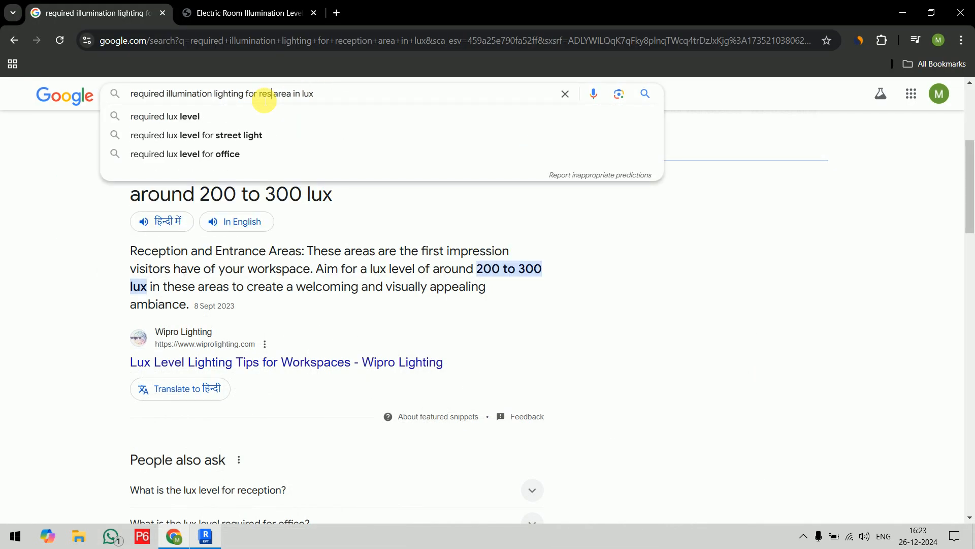
type("troom")
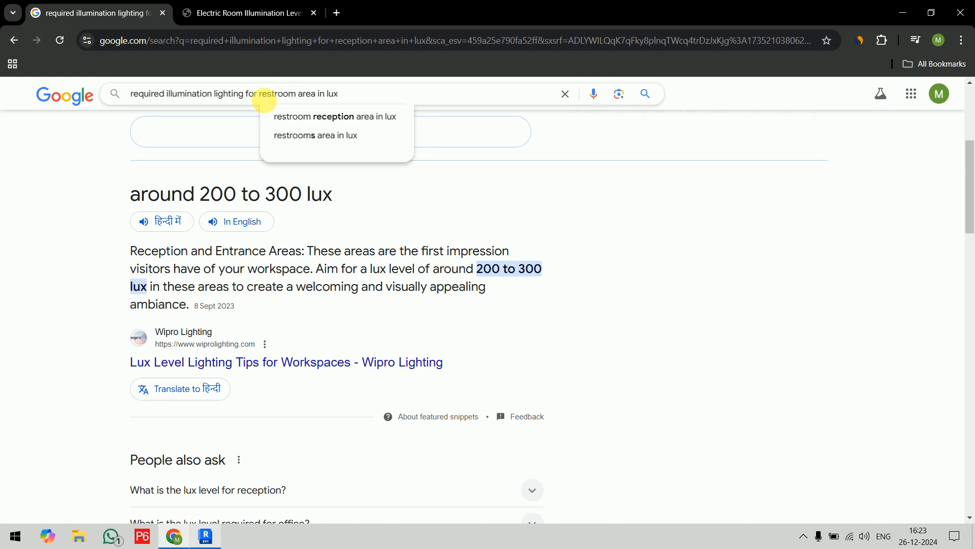
type("s")
key("Return")
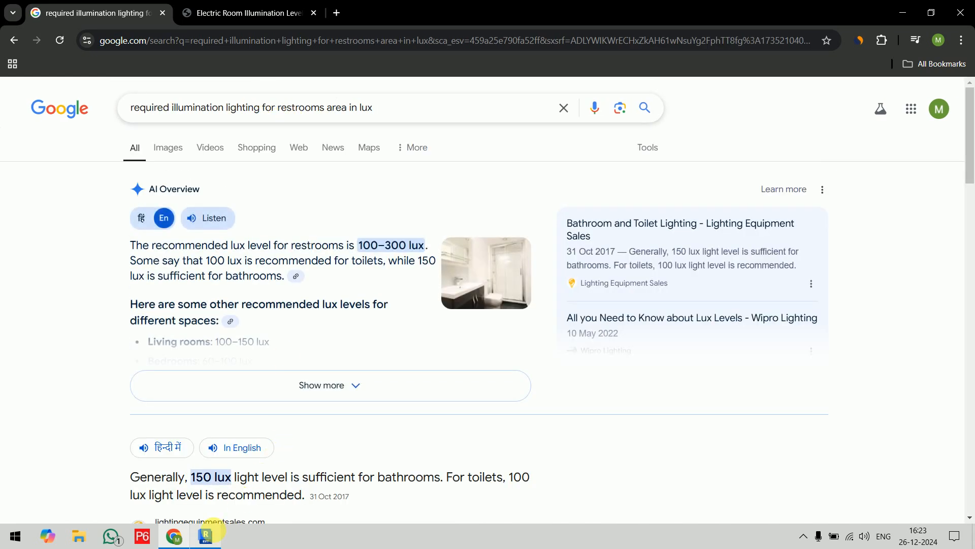
Switch back to Revit and set the required lighting of the Restroom key to 150 lx.
left_click(205, 539)
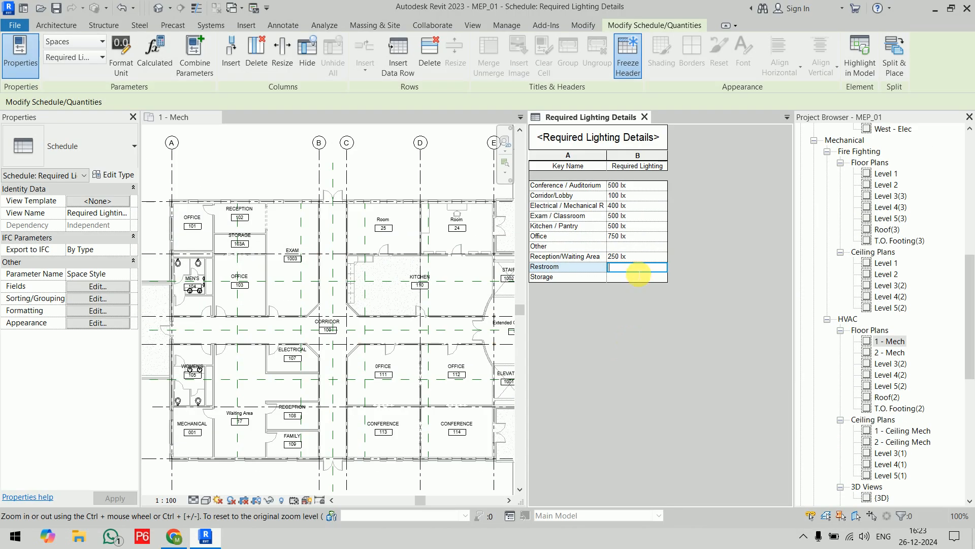
type("150")
left_click(637, 275)
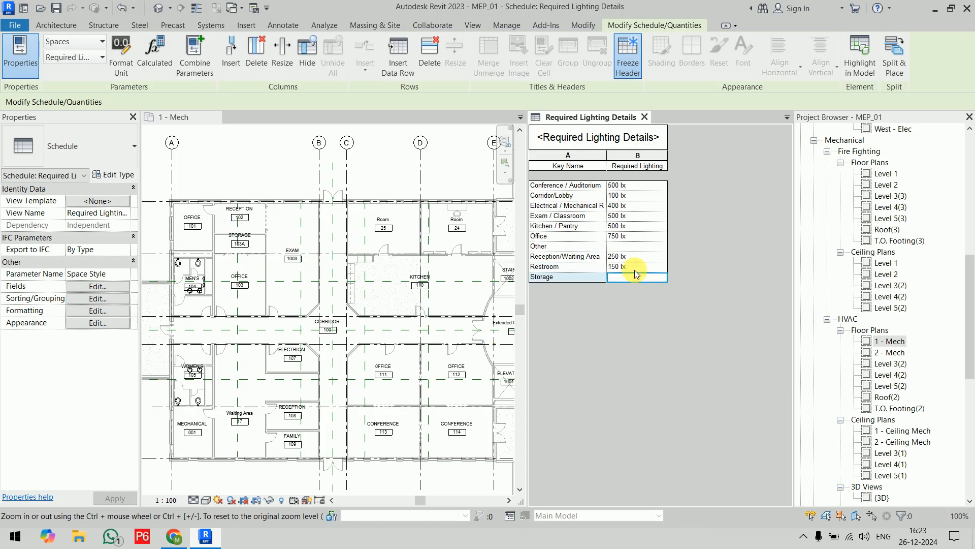
Switch to Chrome and look up the storage level by searching for "required illumination lighting for storage area in lux".
left_click(205, 539)
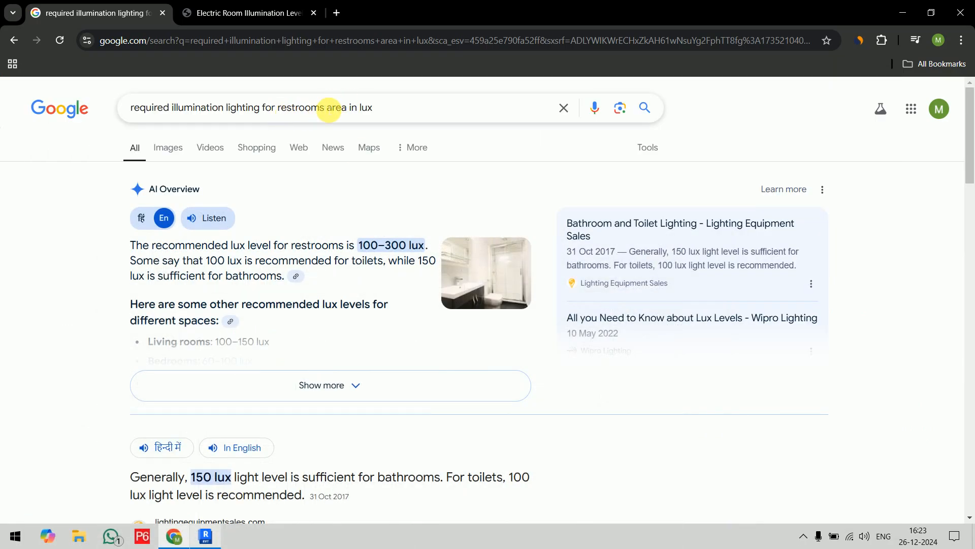
double_click(287, 107)
type("sto")
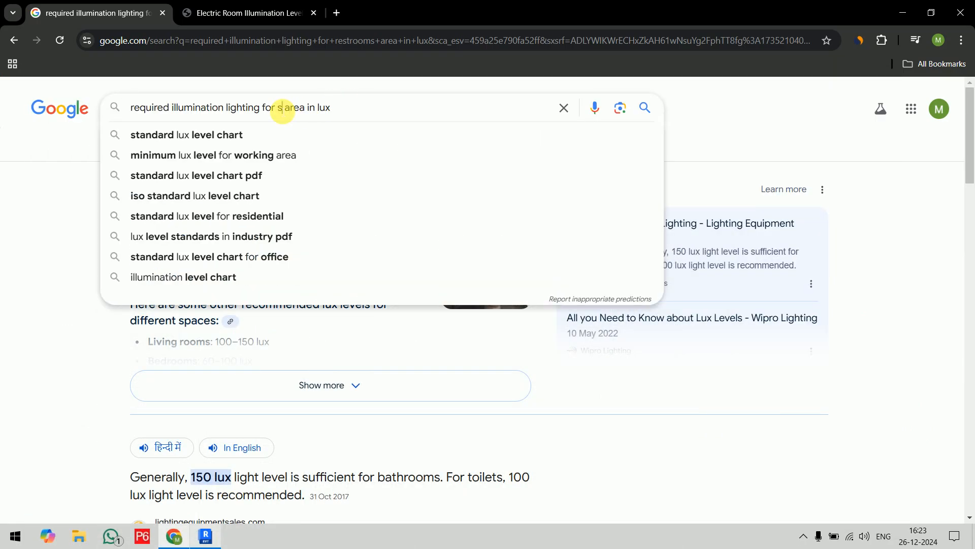
type("rage")
key("Return")
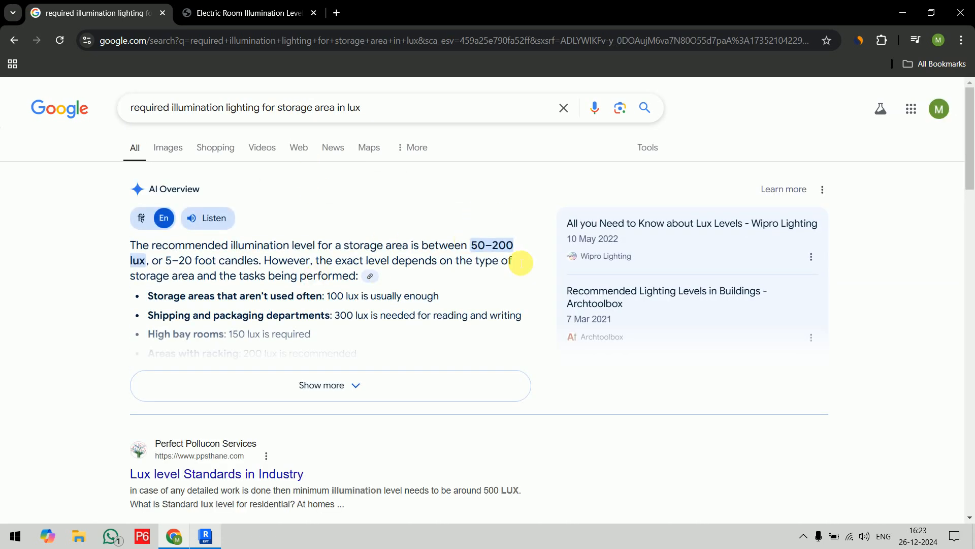
Switch back to Revit and set the required lighting of the Storage key to 100 lx and the Other key to 300 lx.
left_click(205, 535)
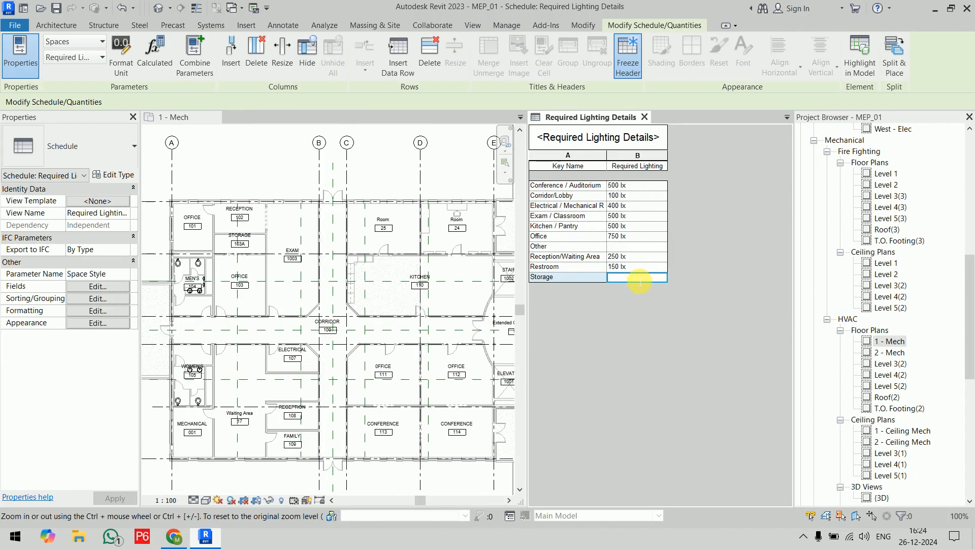
type("100 lx")
left_click(635, 247)
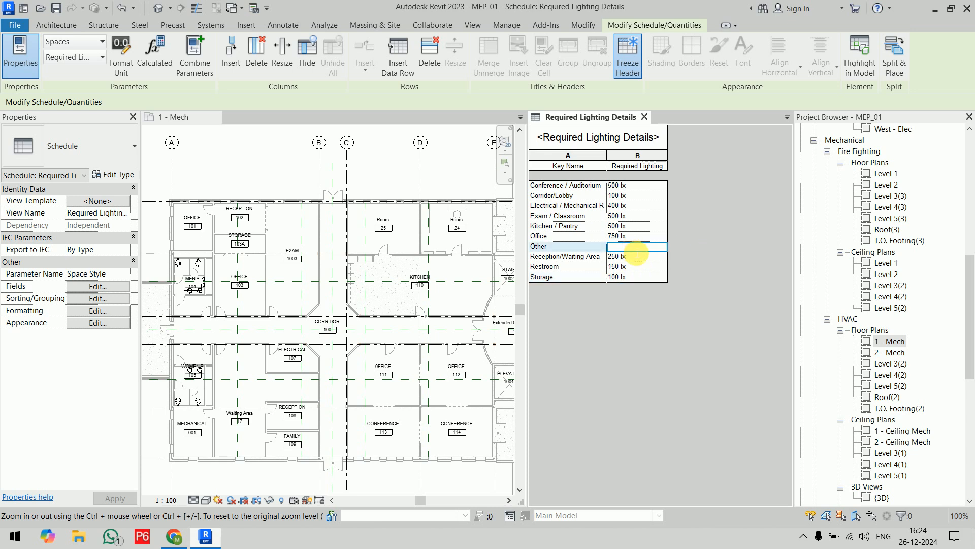
type("300")
left_click(635, 254)
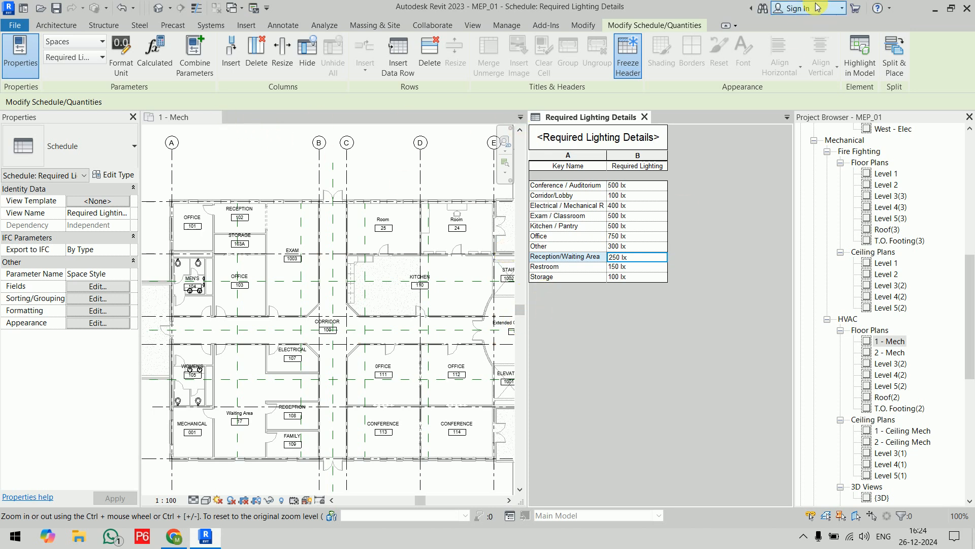
Tile the open views so the Required Lighting Details schedule sits beside the 1 - Mech floor plan.
left_click(473, 25)
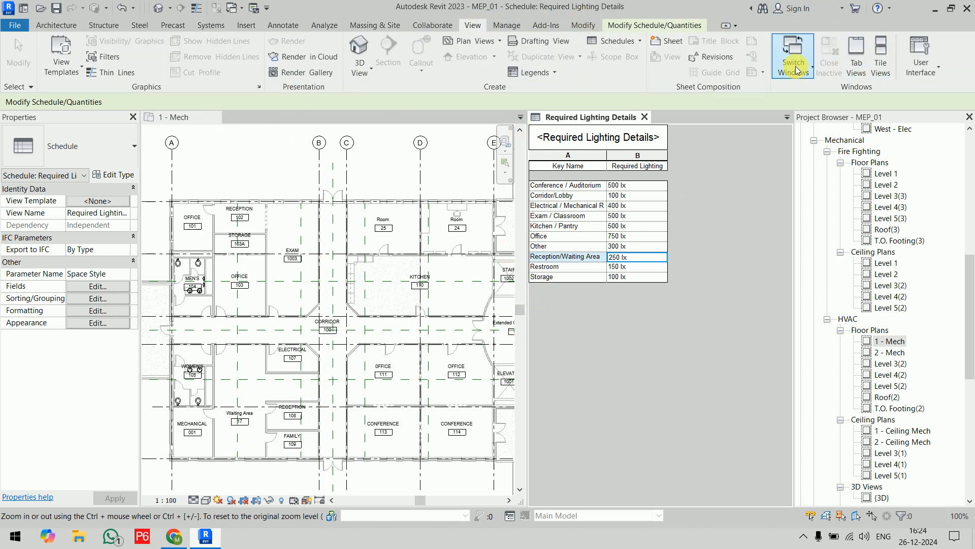
left_click(880, 58)
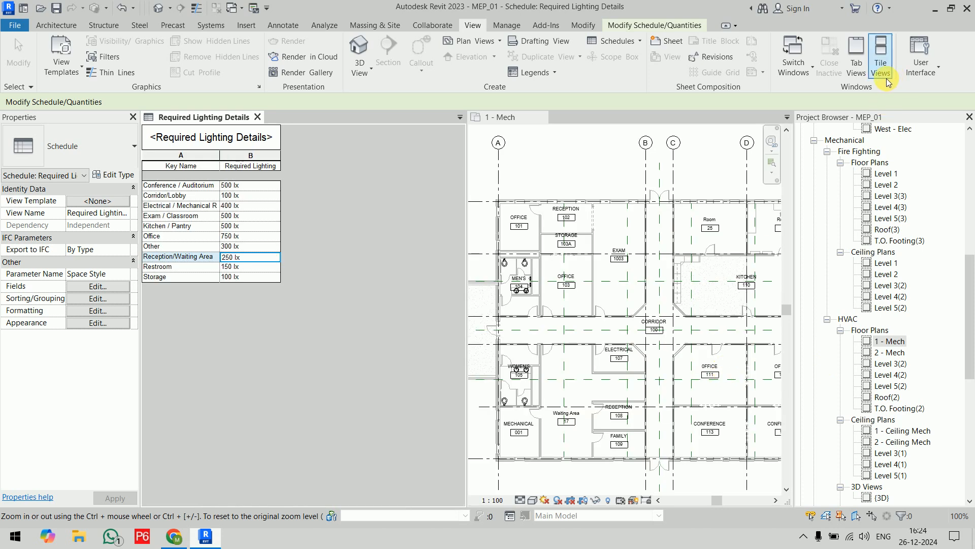
Return the tiled views to tabs and bring the 1 - Mech floor plan to the front.
left_click(857, 58)
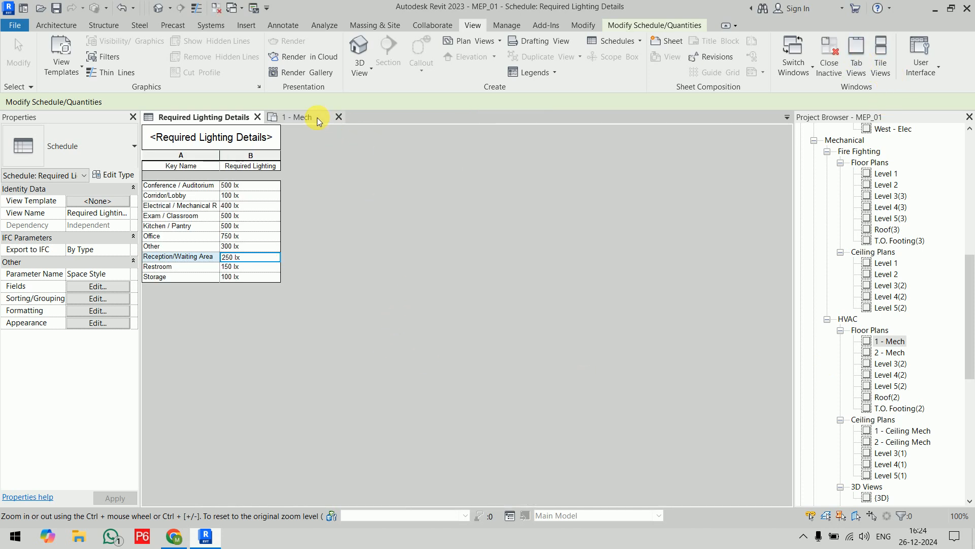
left_click(299, 118)
scroll(355, 246, "down", 4)
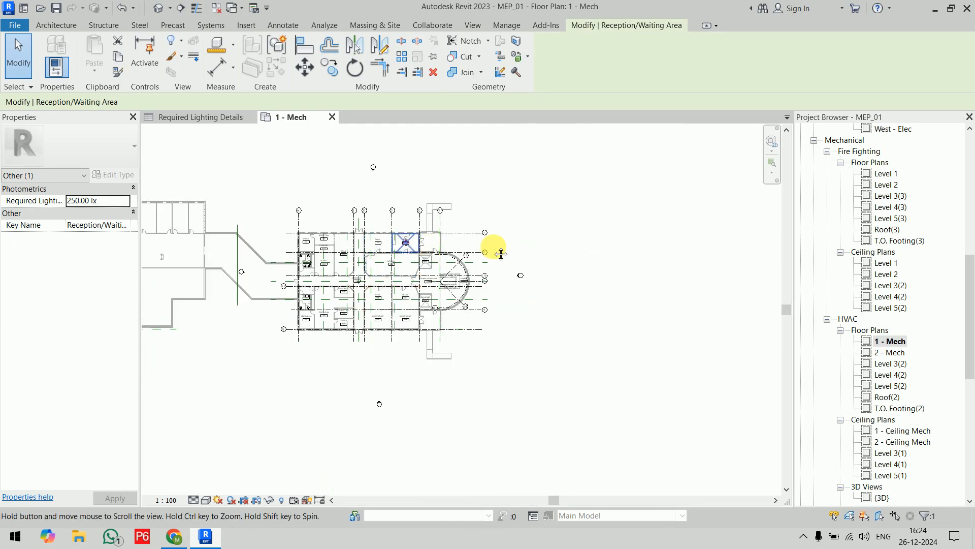
middle_click_drag(500, 254, 582, 255)
left_click(206, 119)
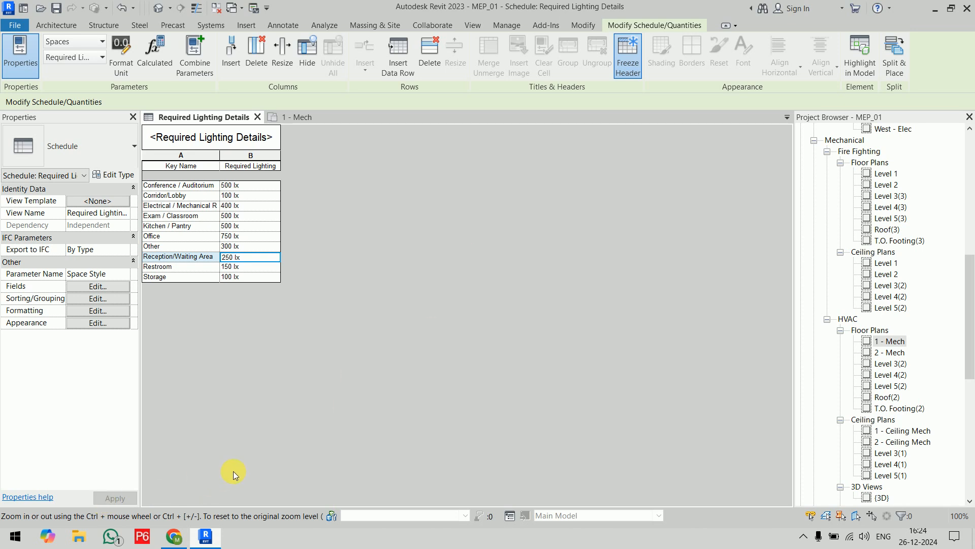
left_click(296, 117)
scroll(530, 308, "up", 5)
middle_click_drag(418, 251, 572, 337)
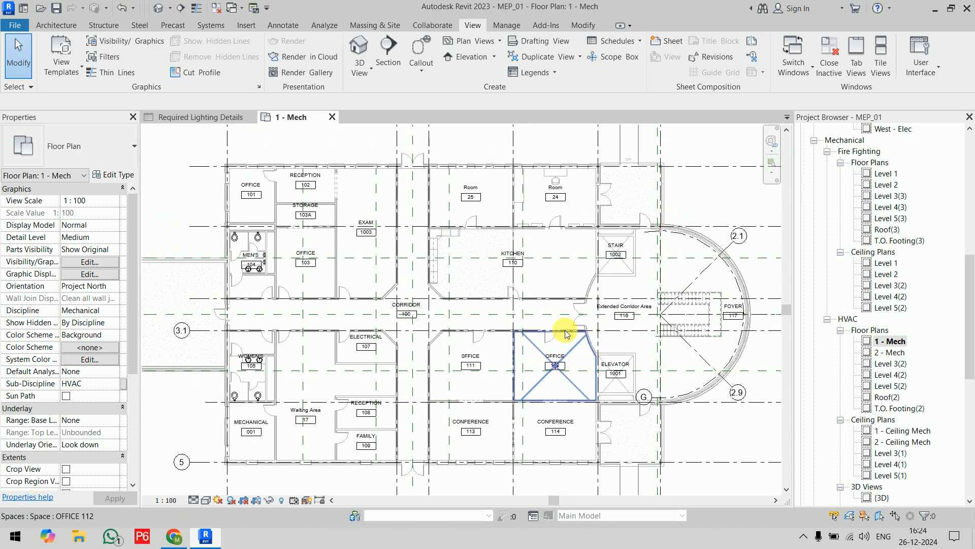
Create a building-component schedule for the Spaces category named Lighting Analysis, keeping the New Construction phase.
left_click(630, 41)
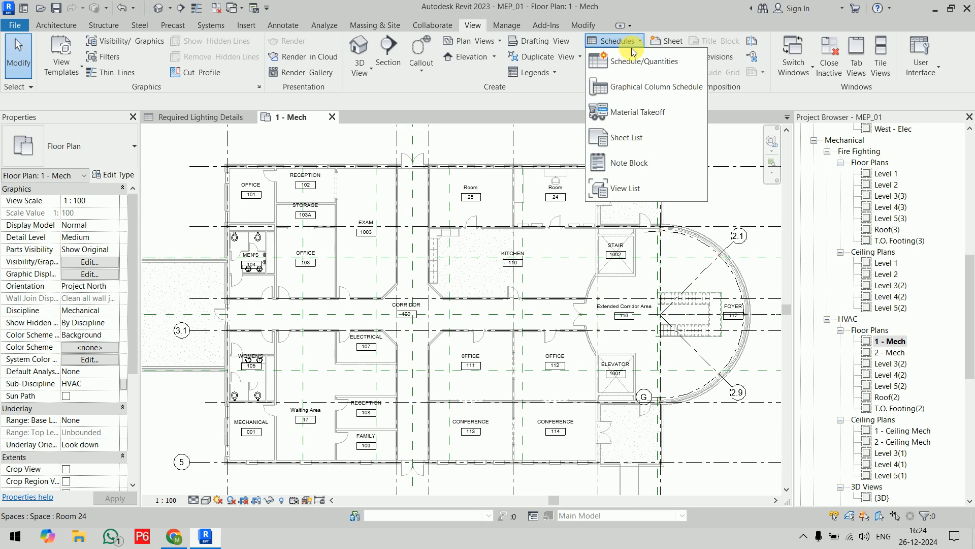
left_click(633, 55)
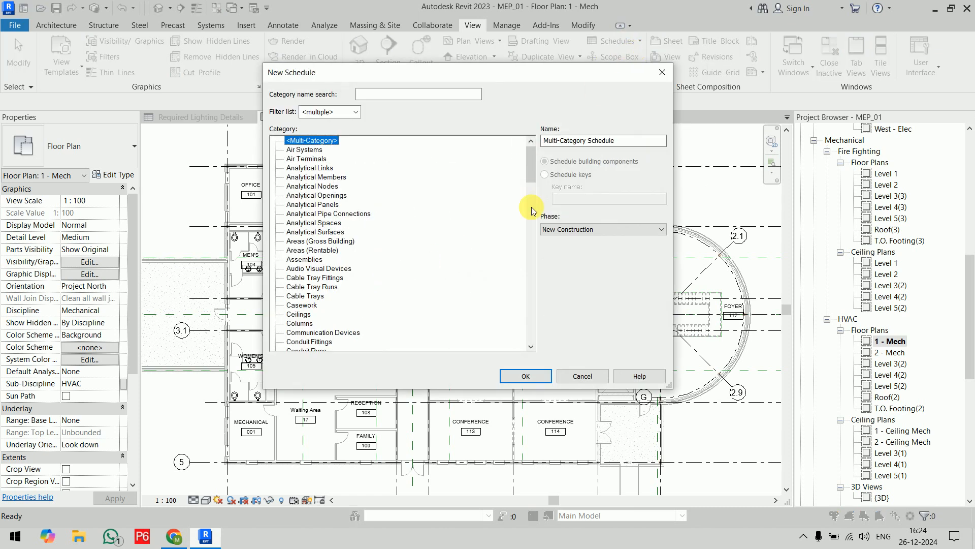
left_click_drag(531, 158, 531, 349)
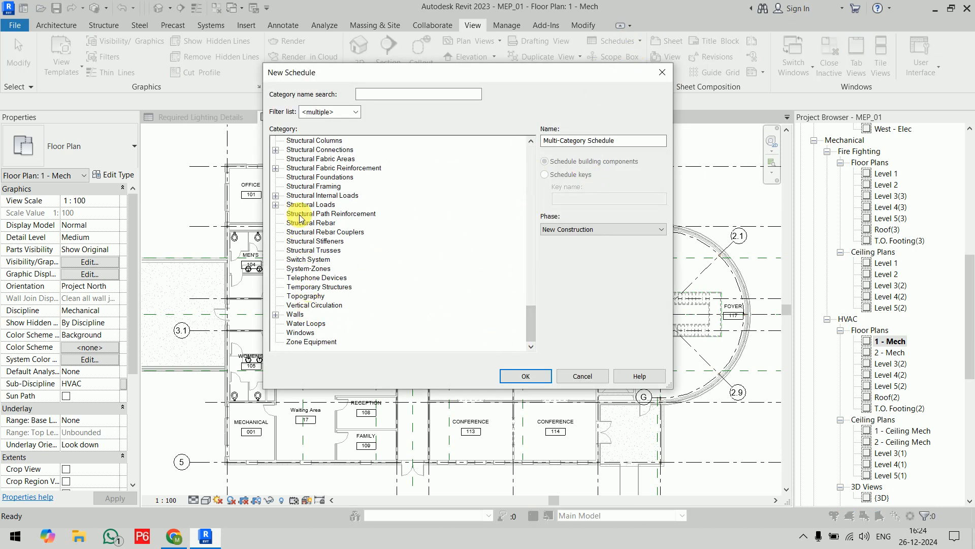
scroll(297, 198, "up", 3)
left_click(304, 172)
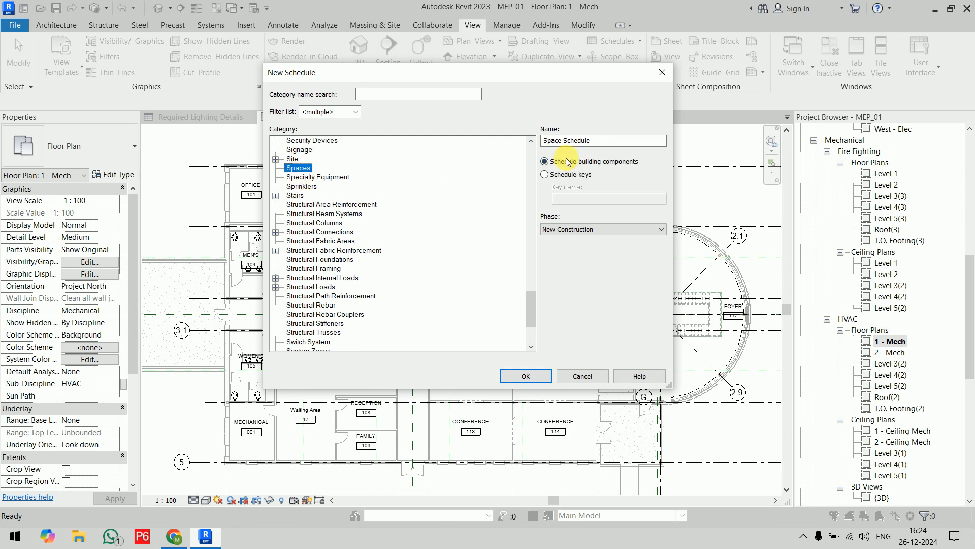
left_click_drag(604, 142, 519, 146)
type("Lighting Analysis")
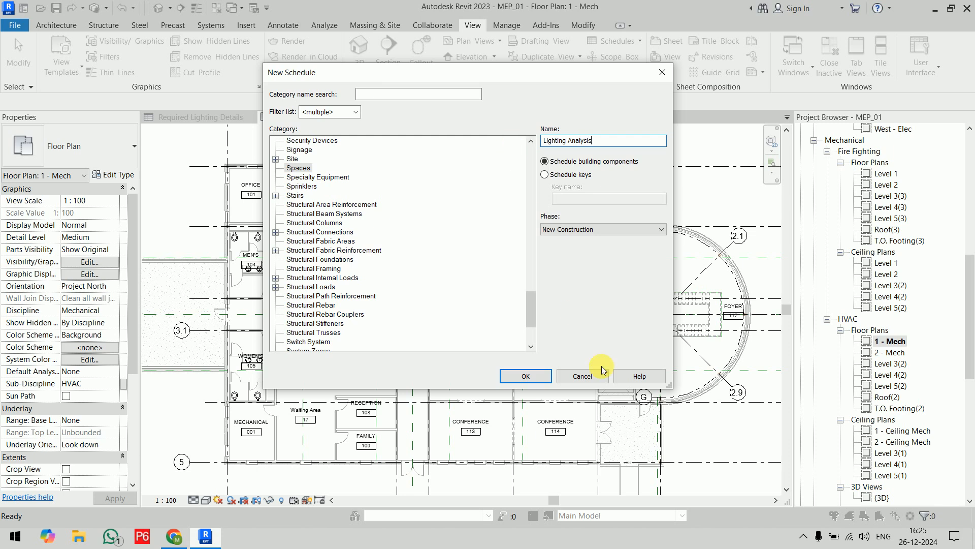
left_click(516, 377)
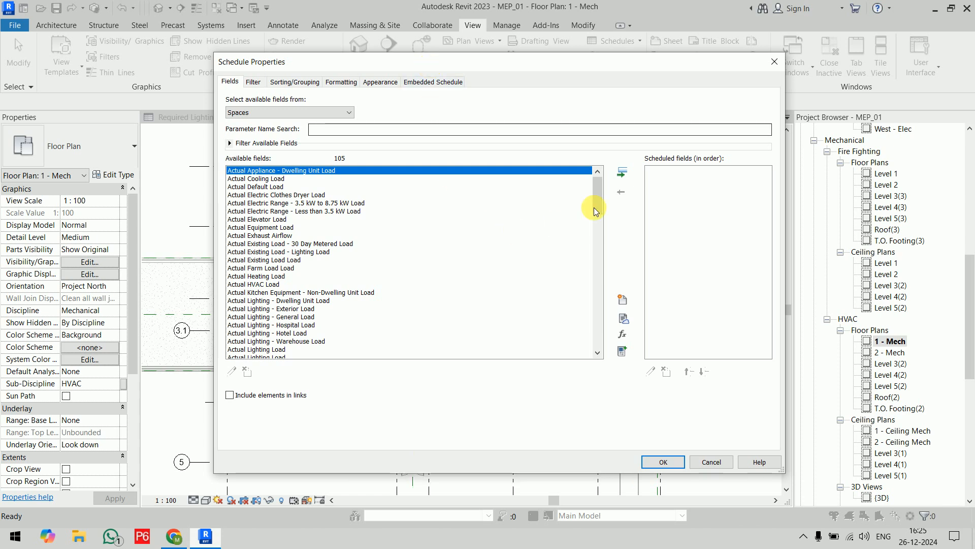
Add the Number and Name fields to the Lighting Analysis schedule.
left_click_drag(600, 195, 595, 279)
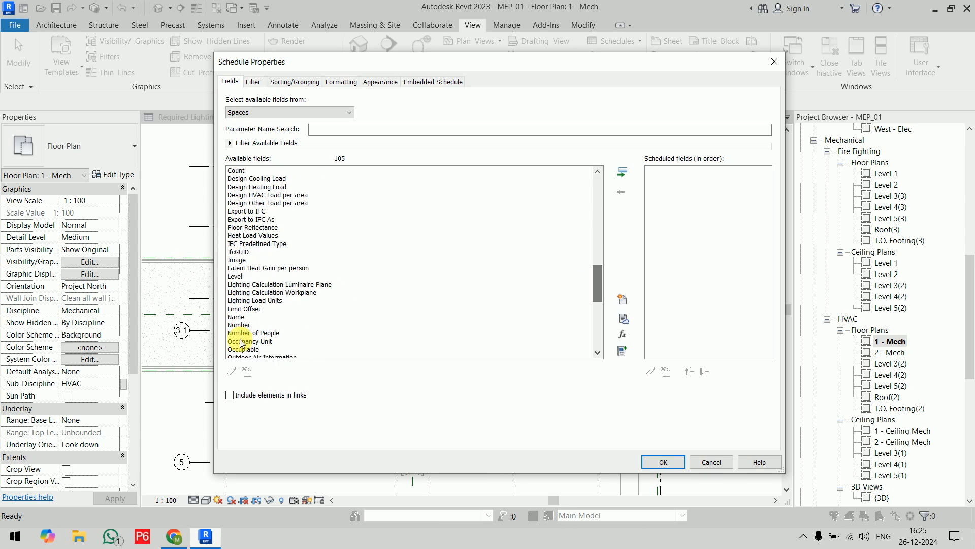
left_click(239, 324)
left_click(621, 173)
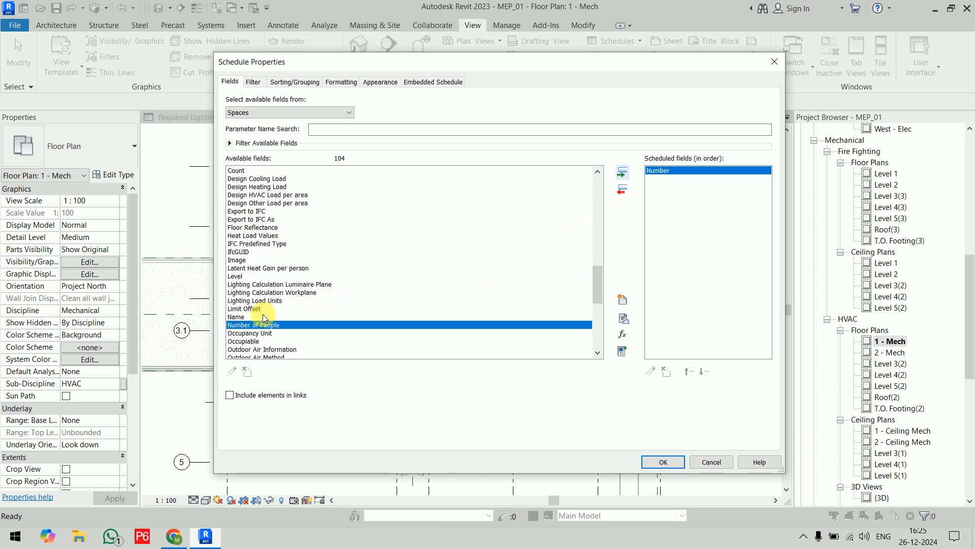
left_click(251, 317)
left_click(622, 172)
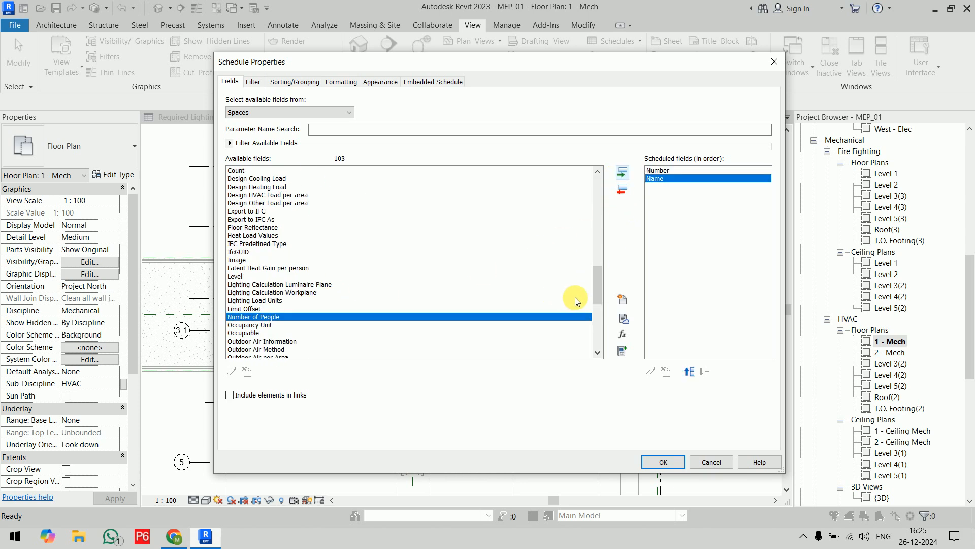
Add the Space Style and Level fields to the schedule and order Level ahead of Space Style.
left_click_drag(596, 298, 596, 335)
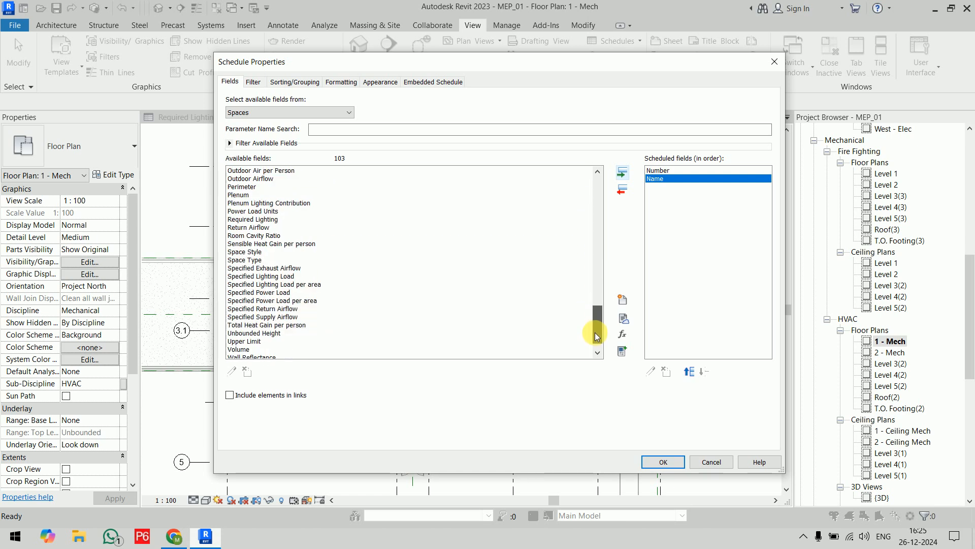
left_click(263, 252)
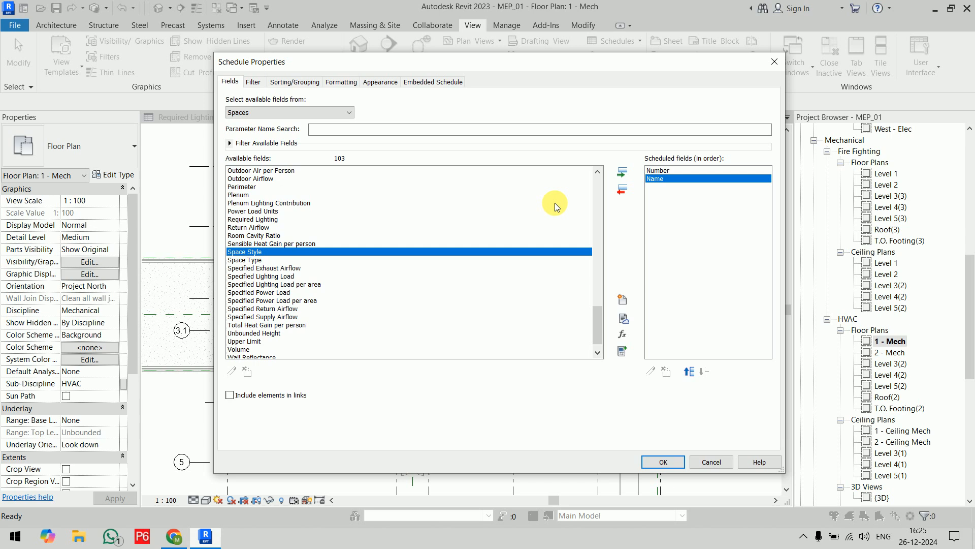
left_click(617, 177)
left_click_drag(595, 322, 597, 333)
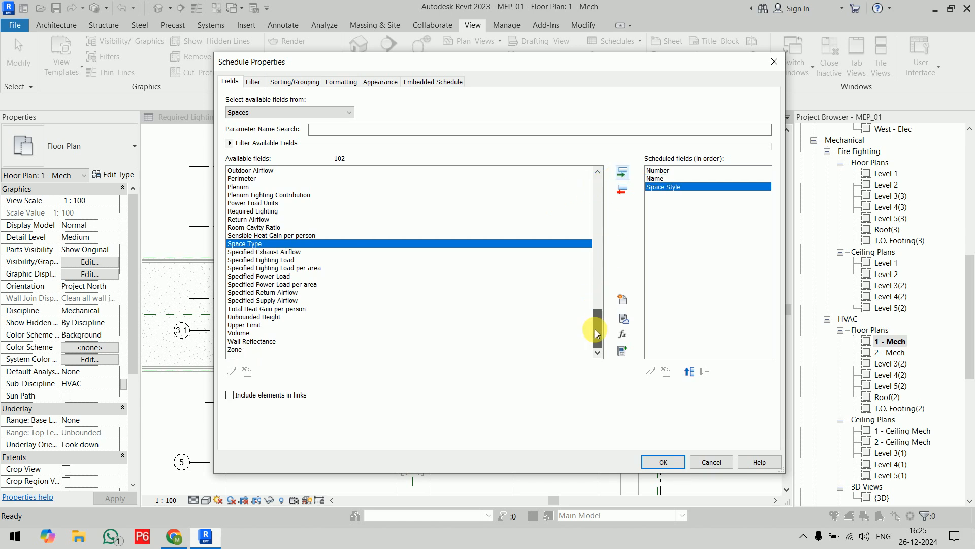
left_click_drag(596, 332, 596, 298)
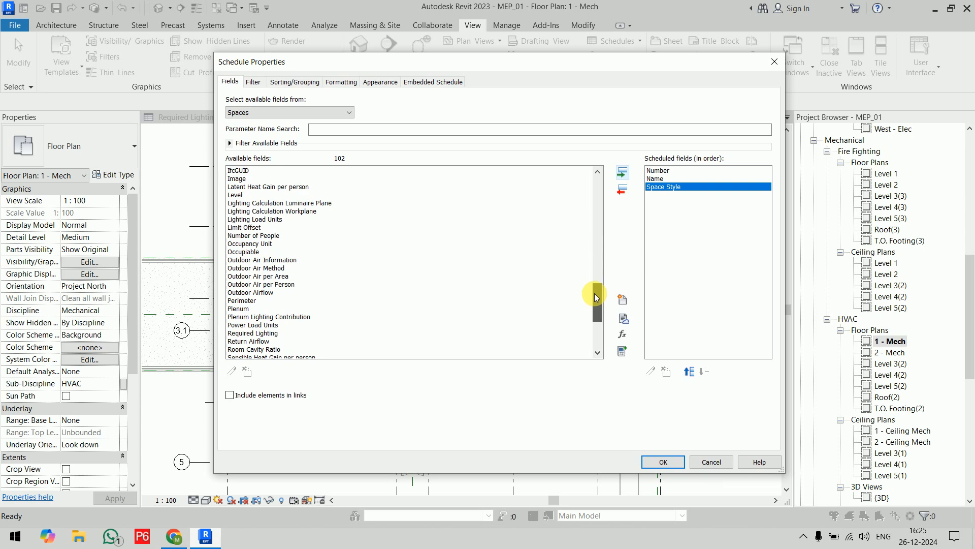
left_click(406, 195)
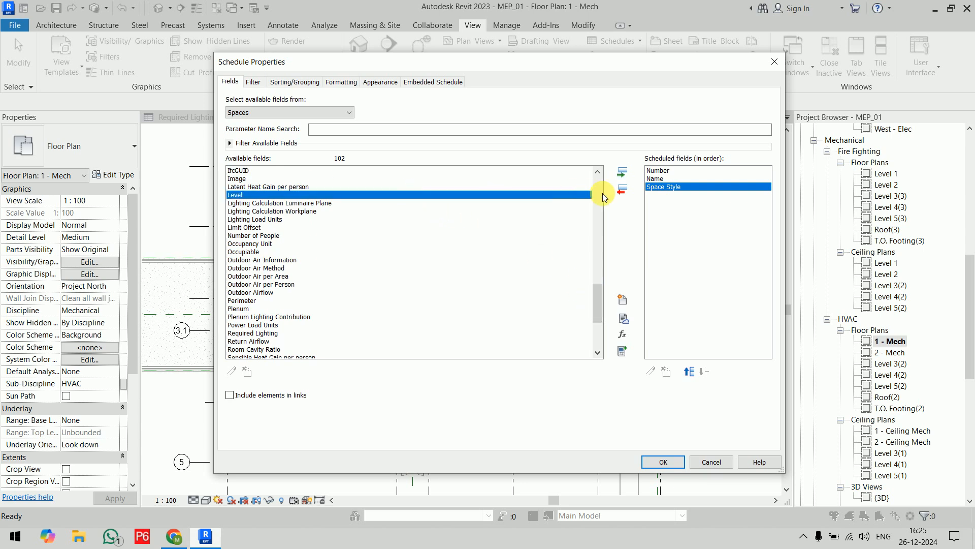
left_click(622, 172)
left_click(689, 372)
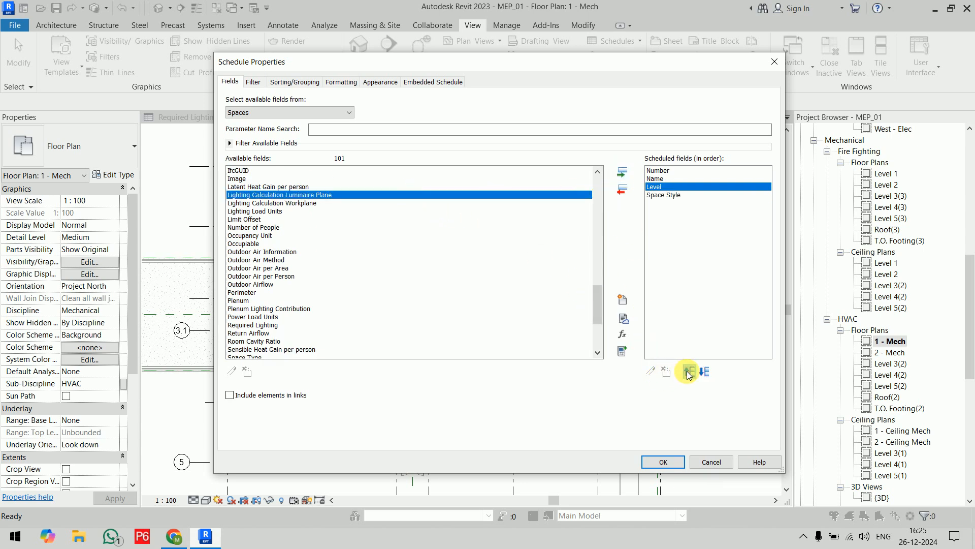
Add the Required Lighting and Average Estimated Illumination fields after Space Style and generate the schedule.
left_click(665, 195)
scroll(277, 252, "up", 2)
scroll(275, 248, "up", 4)
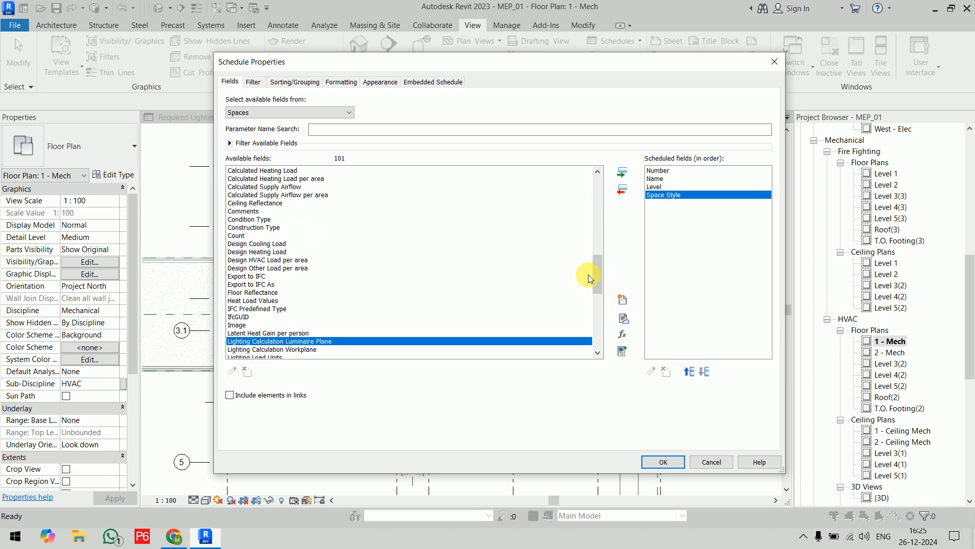
left_click_drag(598, 279, 602, 307)
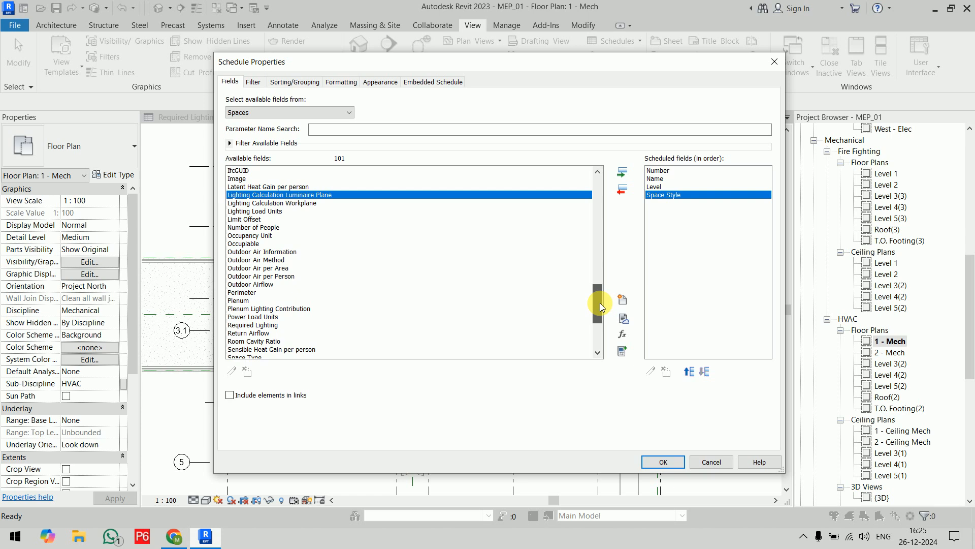
left_click(254, 325)
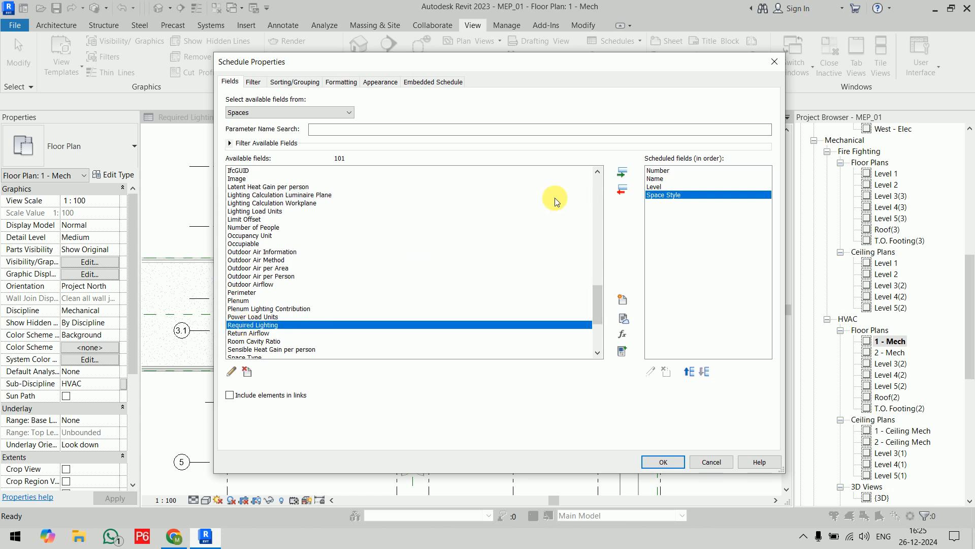
left_click(622, 173)
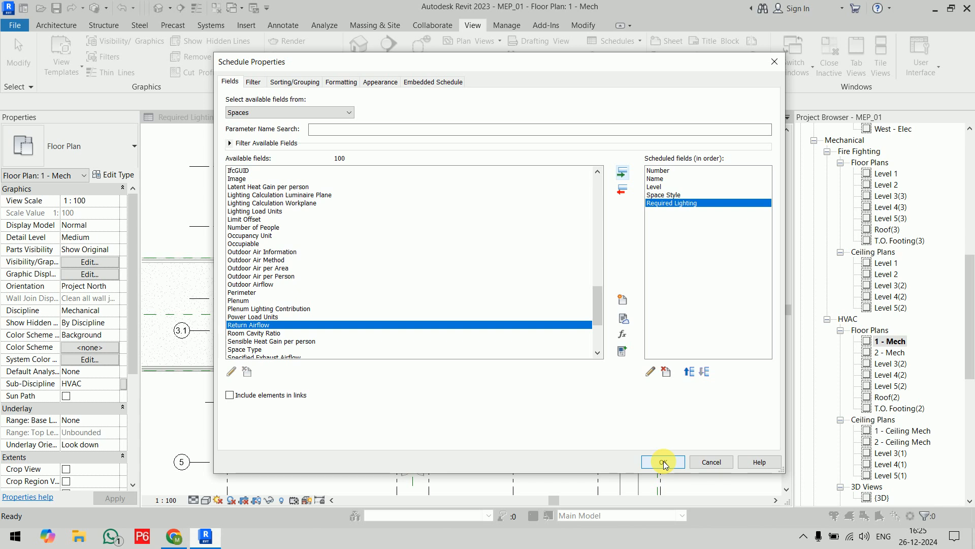
left_click_drag(595, 317, 599, 239)
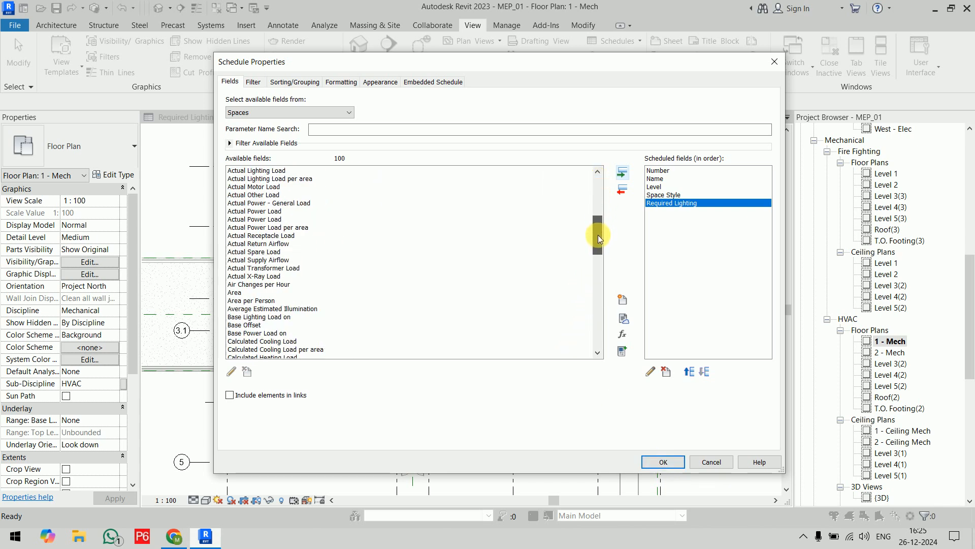
left_click(313, 308)
left_click(624, 176)
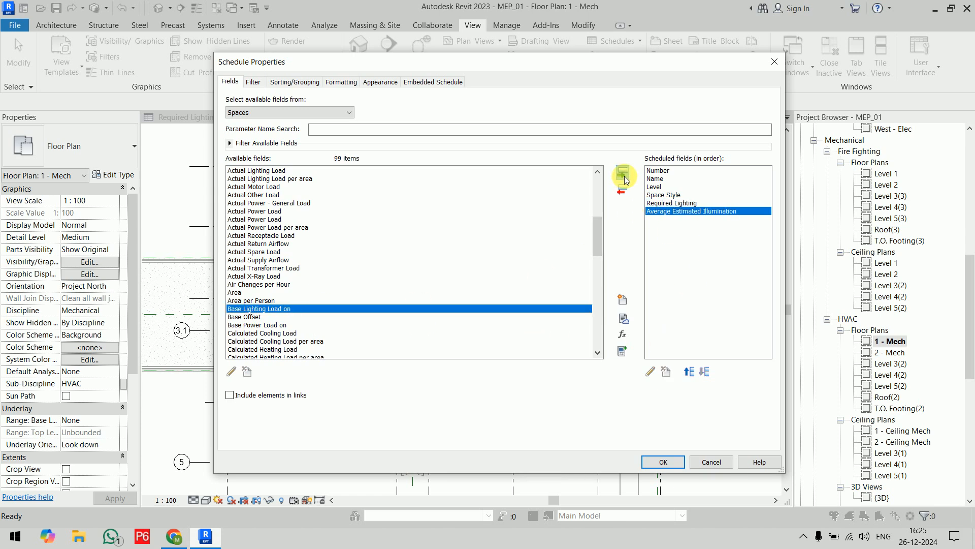
left_click(669, 461)
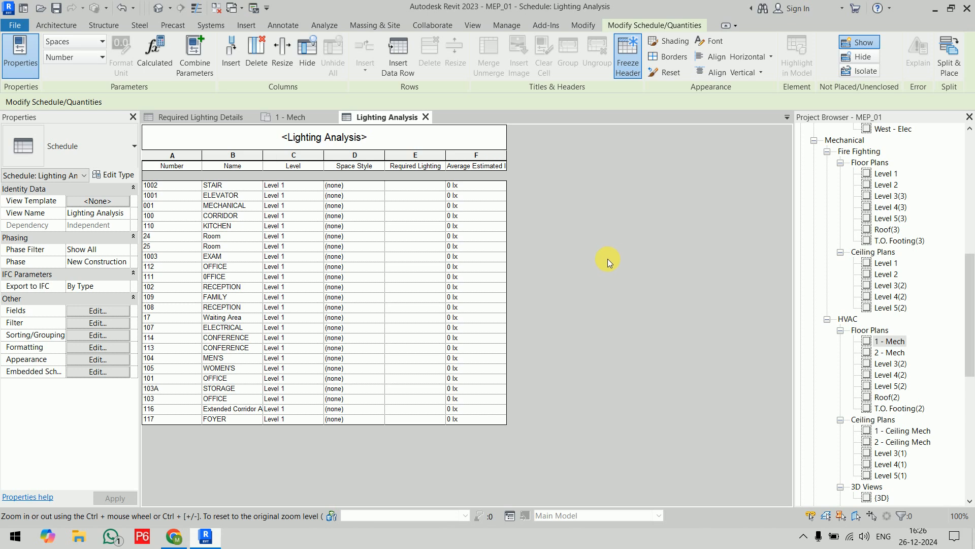
Assign the Corridor/Lobby space style to the STAIR 1002 and ELEVATOR 1001 spaces in the Lighting Analysis schedule.
left_click(379, 185)
scroll(386, 231, "down", 2)
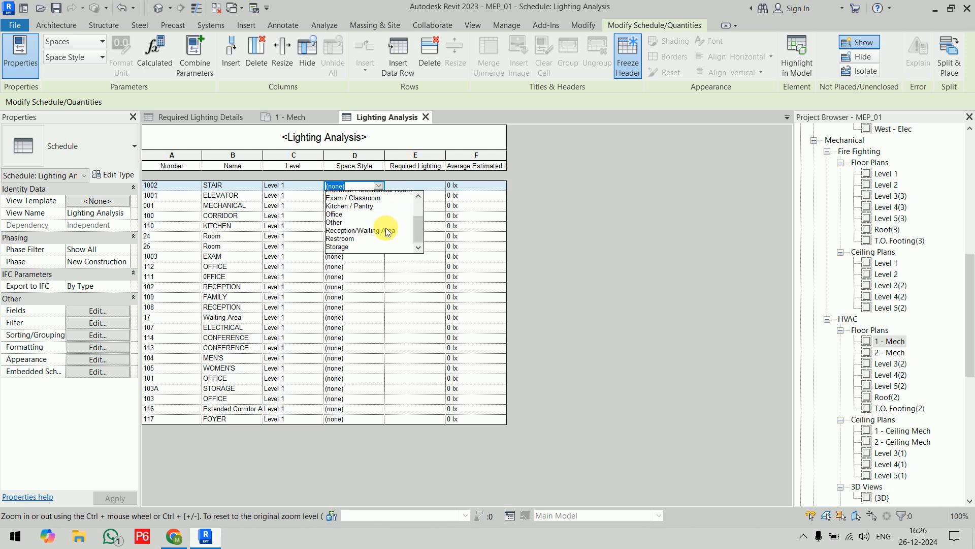
scroll(386, 233, "up", 3)
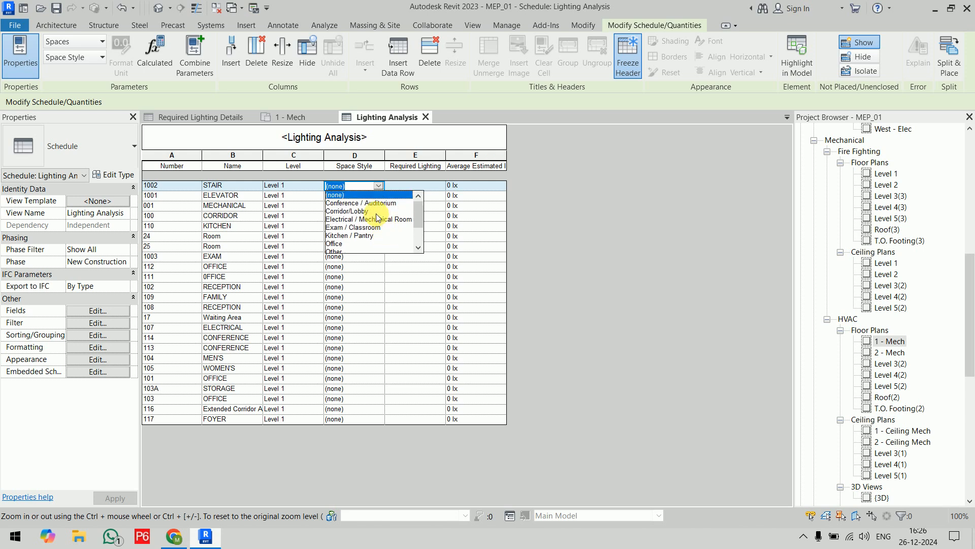
left_click(375, 212)
left_click(381, 198)
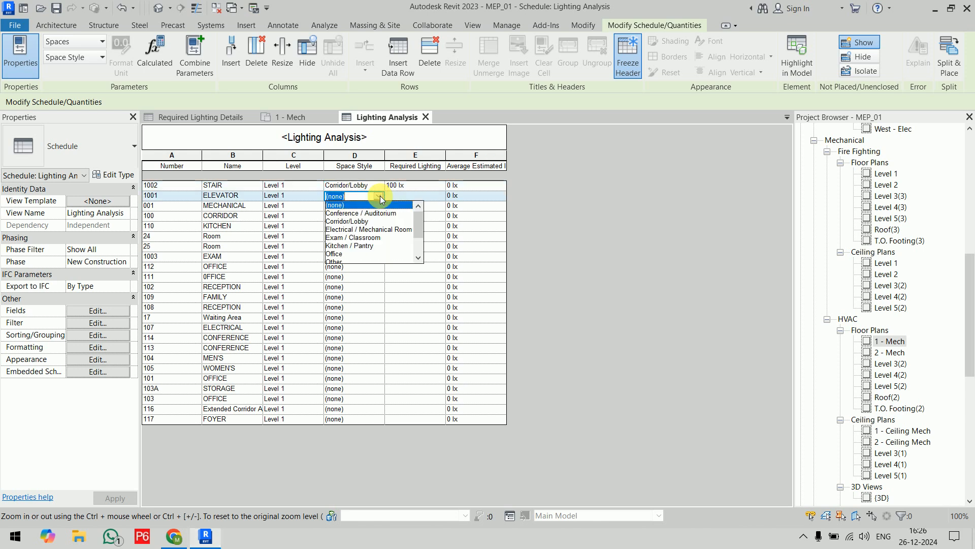
left_click(375, 213)
Assign the Electrical / Mechanical Room space style to the MECHANICAL 001 space.
left_click(377, 206)
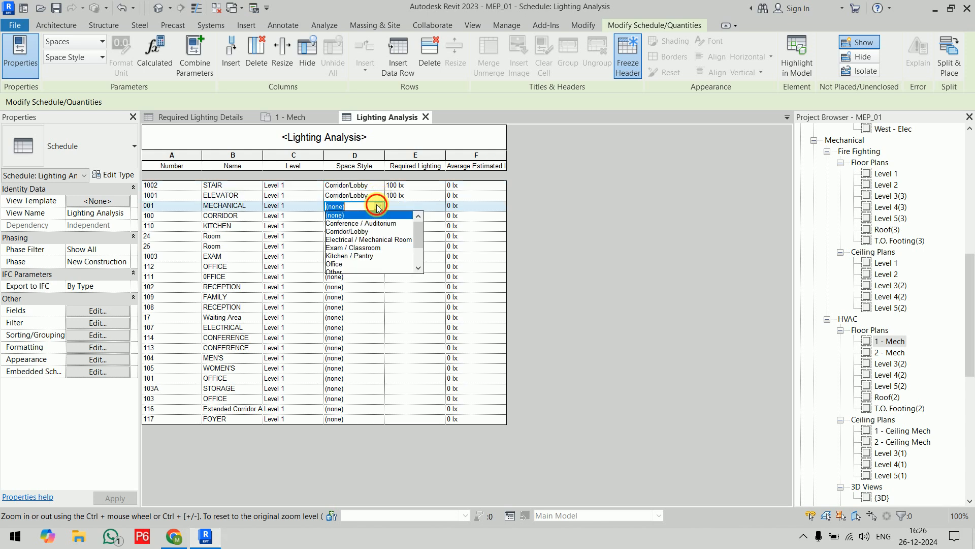
left_click(377, 206)
left_click(377, 206)
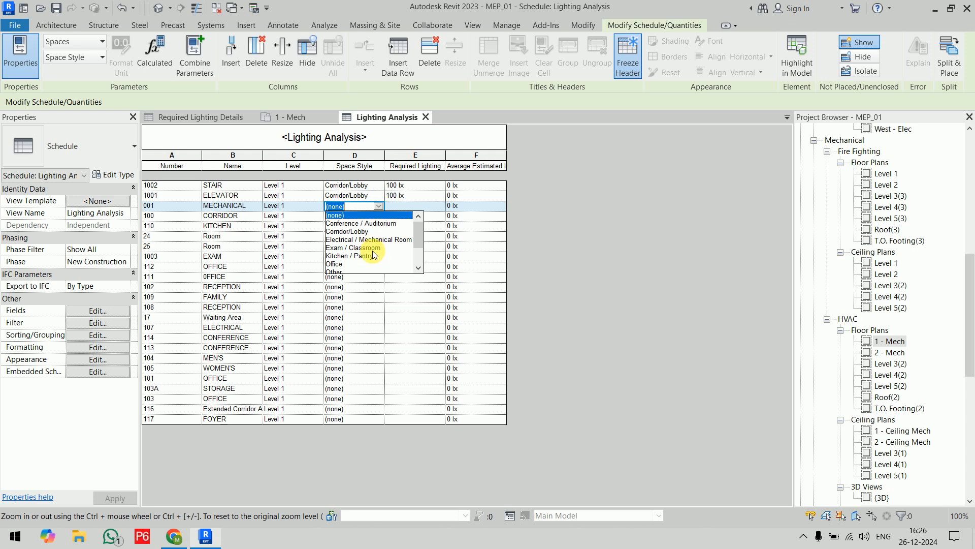
left_click(377, 240)
Set the space style of CORRIDOR 100 to Corridor/Lobby and of KITCHEN 110 to Kitchen / Pantry.
left_click(378, 215)
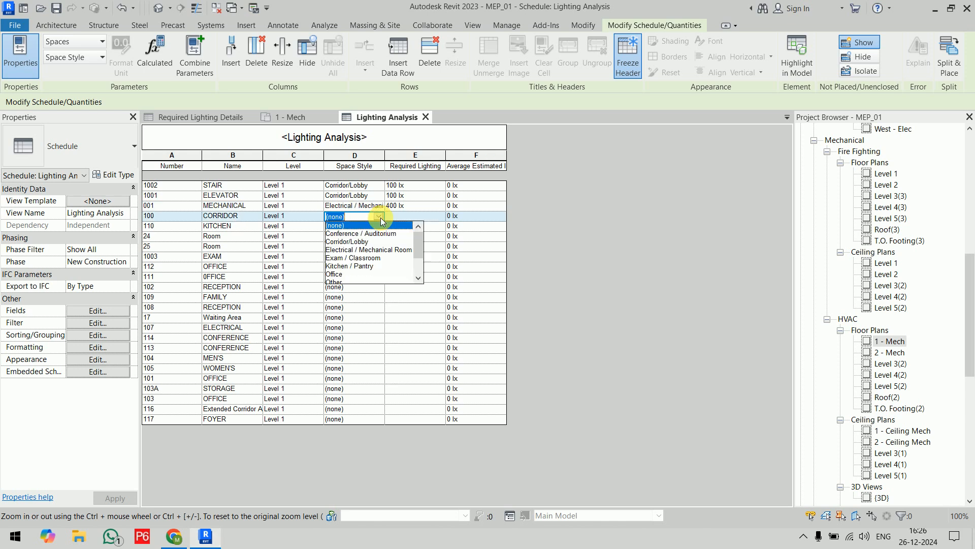
left_click(380, 224)
left_click(380, 217)
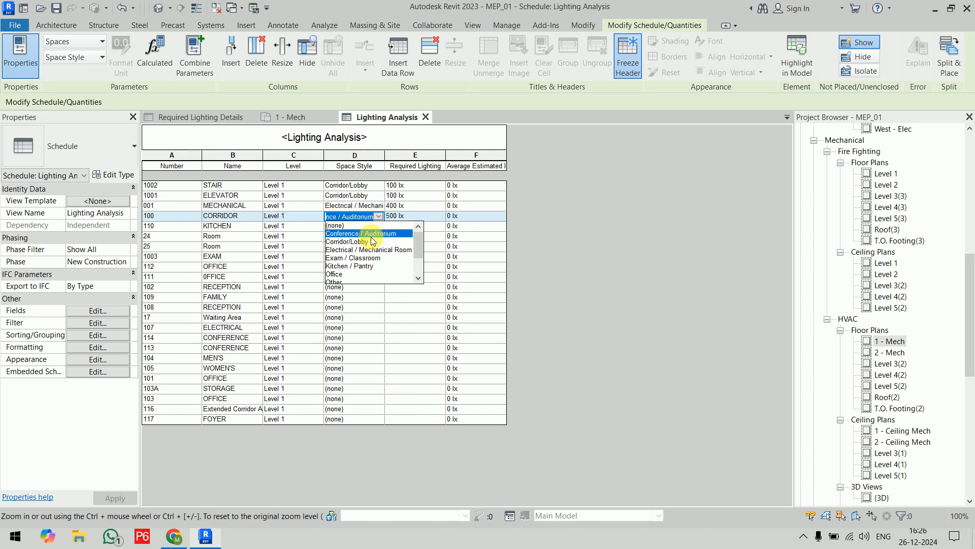
left_click(374, 241)
left_click(379, 227)
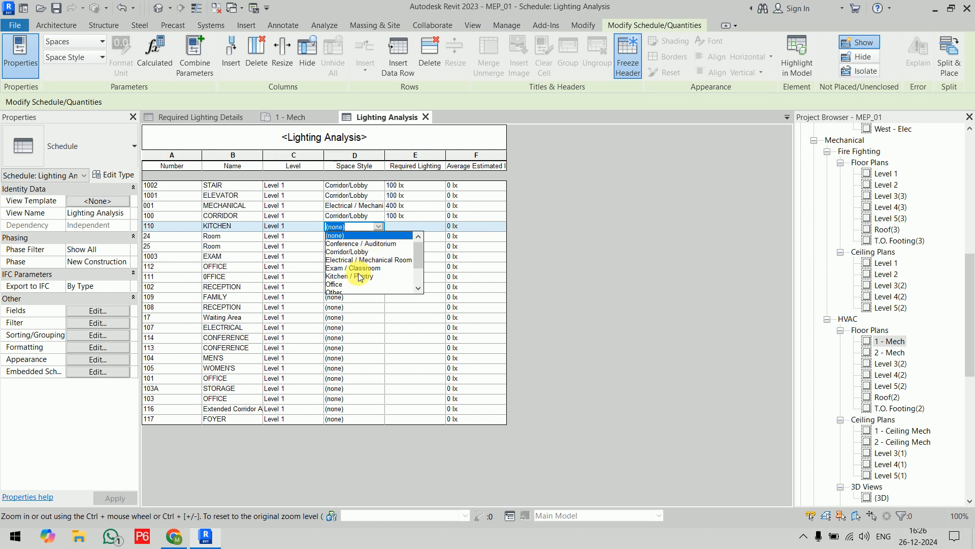
left_click(350, 276)
Assign the Other space style to Room 24 and Room 25 in the Lighting Analysis schedule.
left_click(378, 237)
scroll(372, 278, "down", 1)
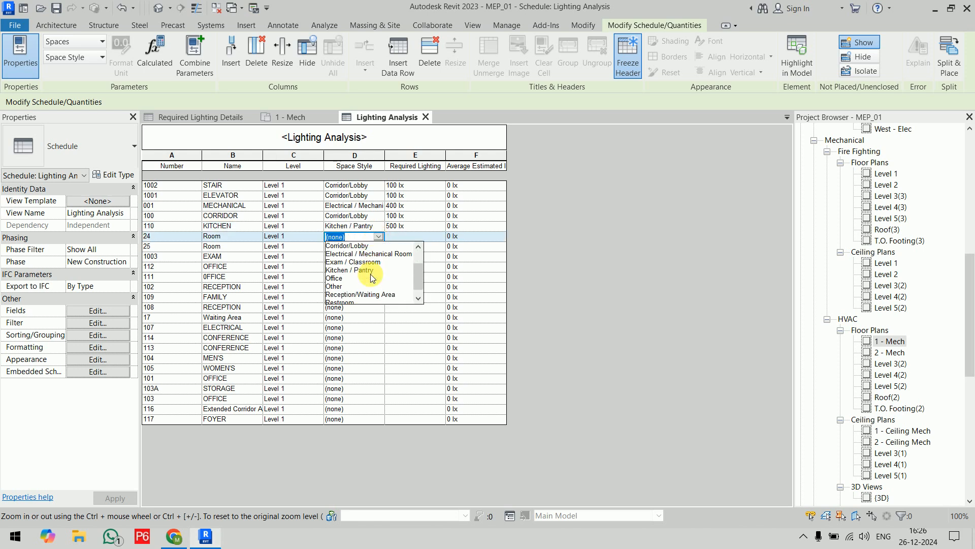
left_click(350, 276)
left_click(381, 247)
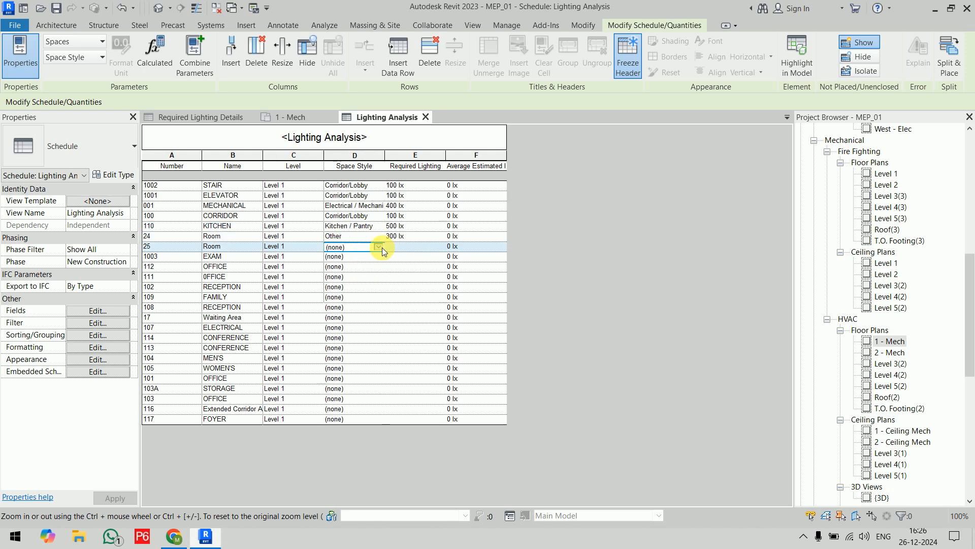
left_click(344, 312)
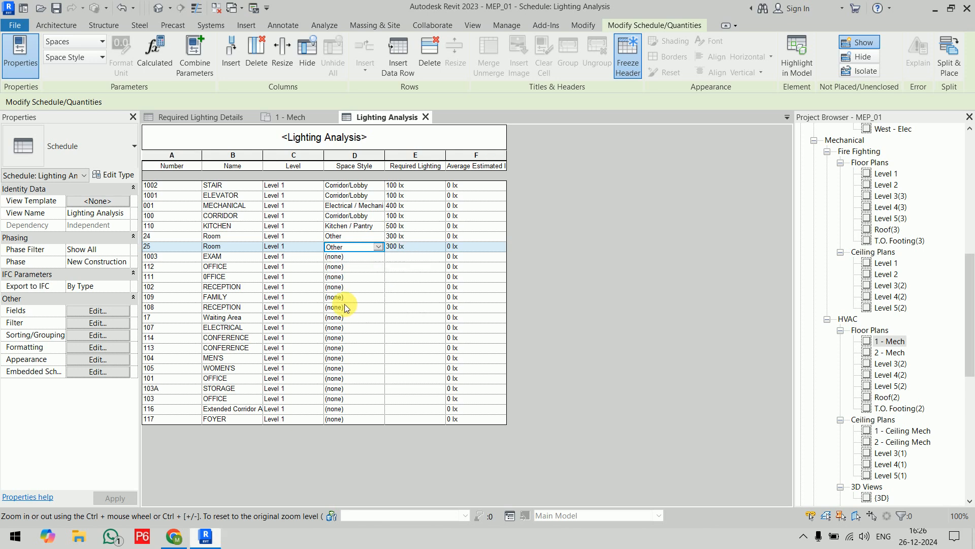
Set the space style of EXAM 1003 to Exam / Classroom and of OFFICE 112 and 111 to Office.
left_click(378, 257)
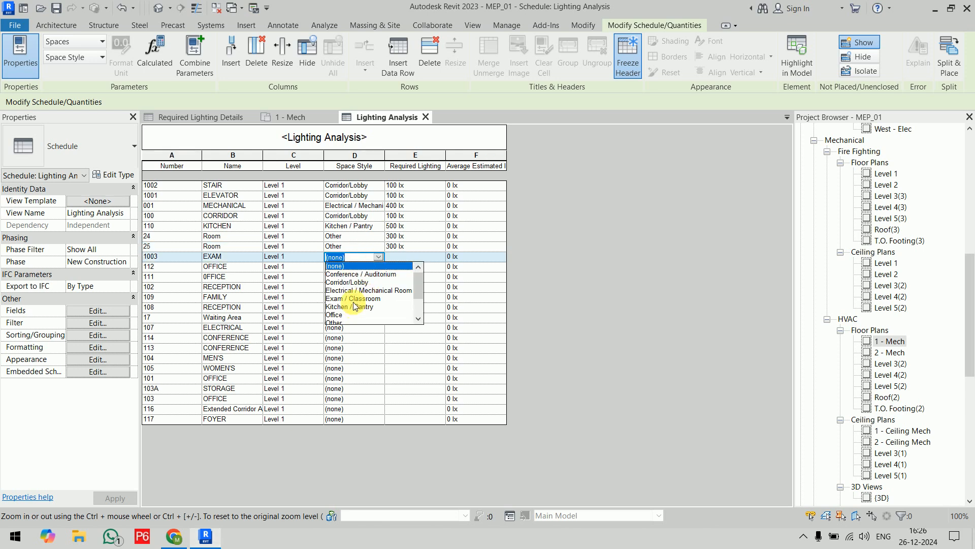
left_click(358, 295)
left_click(374, 270)
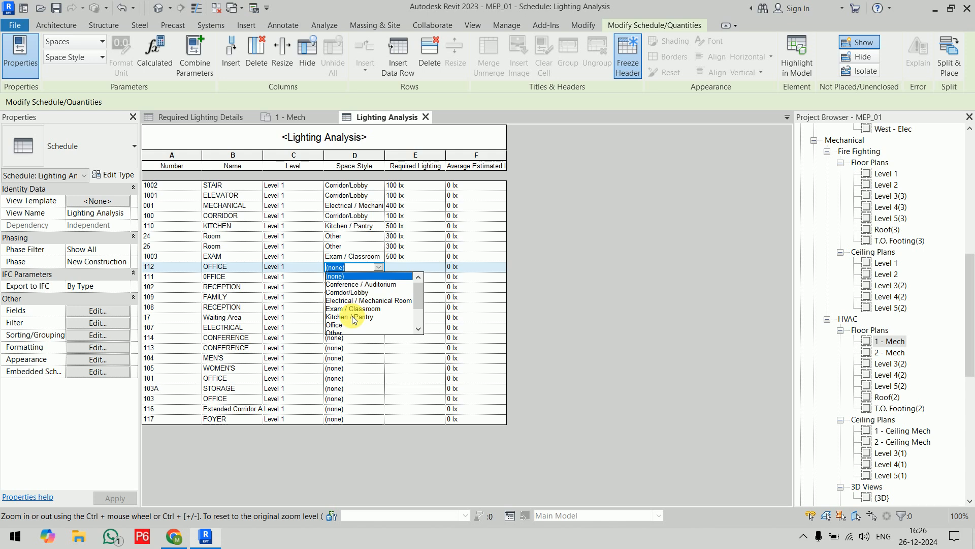
left_click(356, 317)
left_click(377, 277)
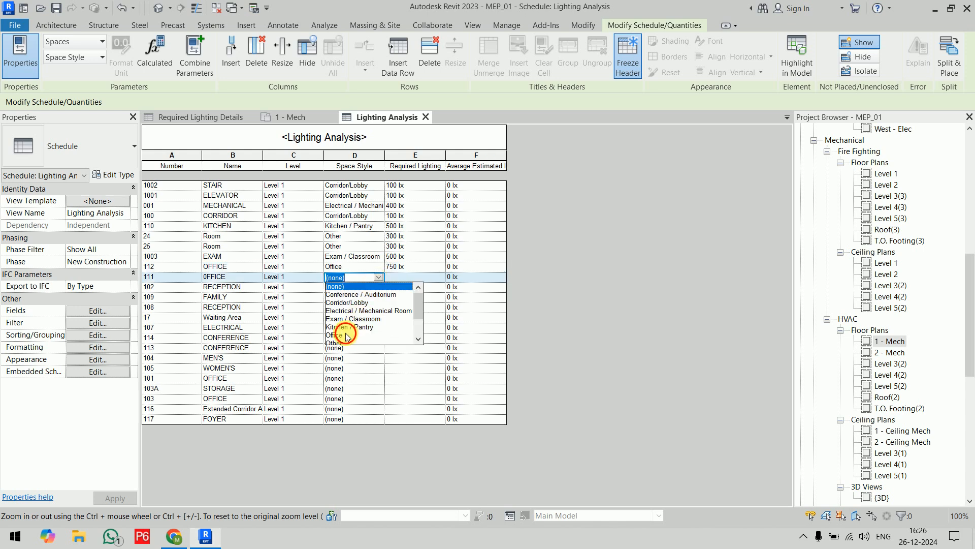
left_click(345, 328)
Set the space style of RECEPTION 102 to Reception/Waiting Area and of FAMILY 109 to Other.
left_click(378, 287)
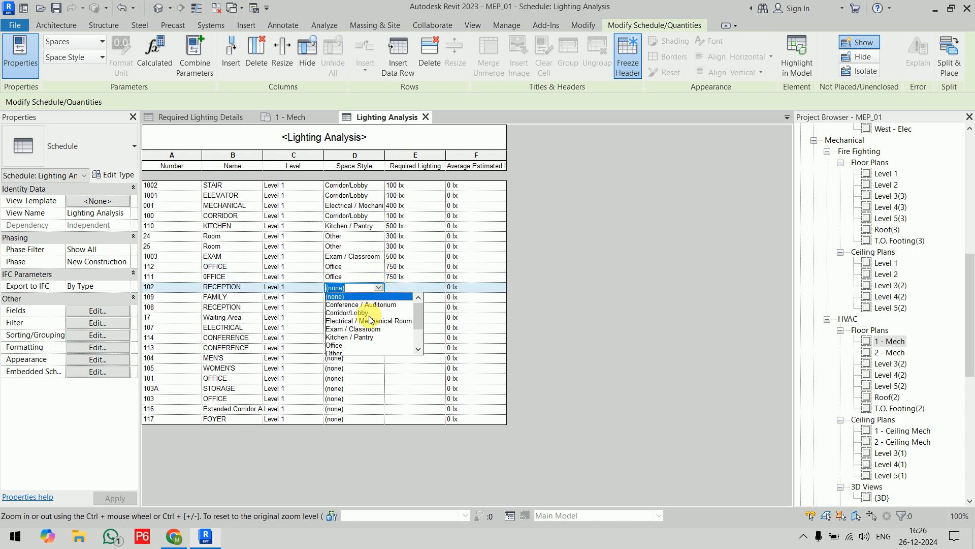
left_click(363, 338)
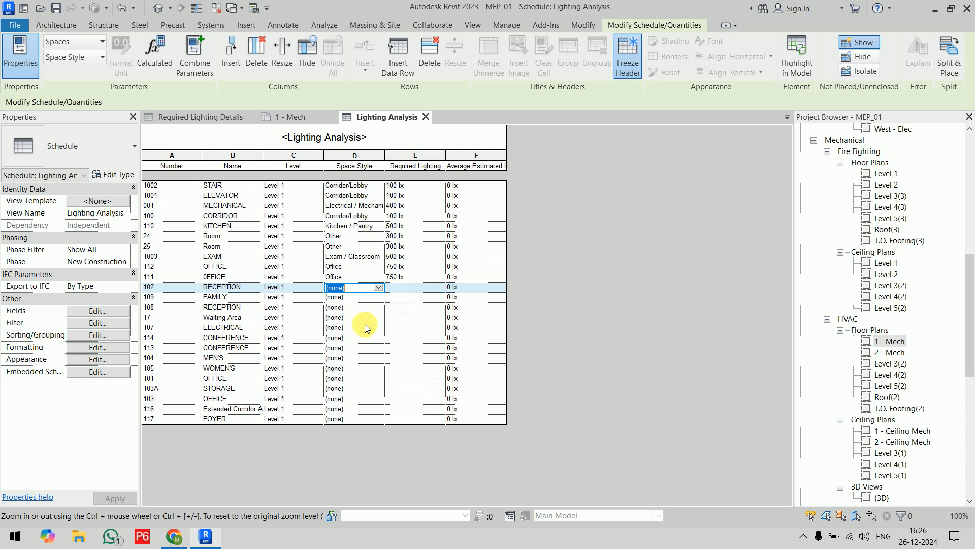
left_click(378, 287)
scroll(364, 327, "down", 2)
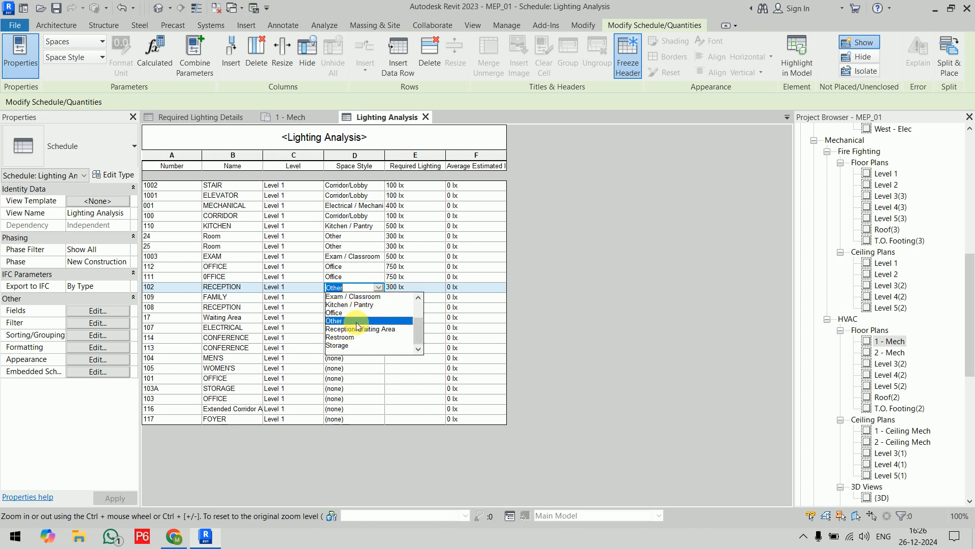
left_click(359, 328)
left_click(378, 298)
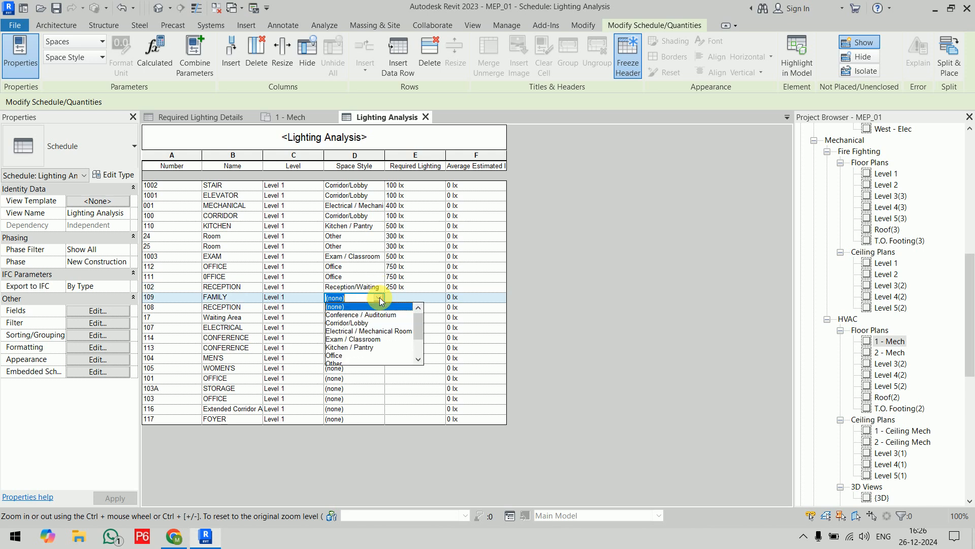
scroll(355, 337, "down", 3)
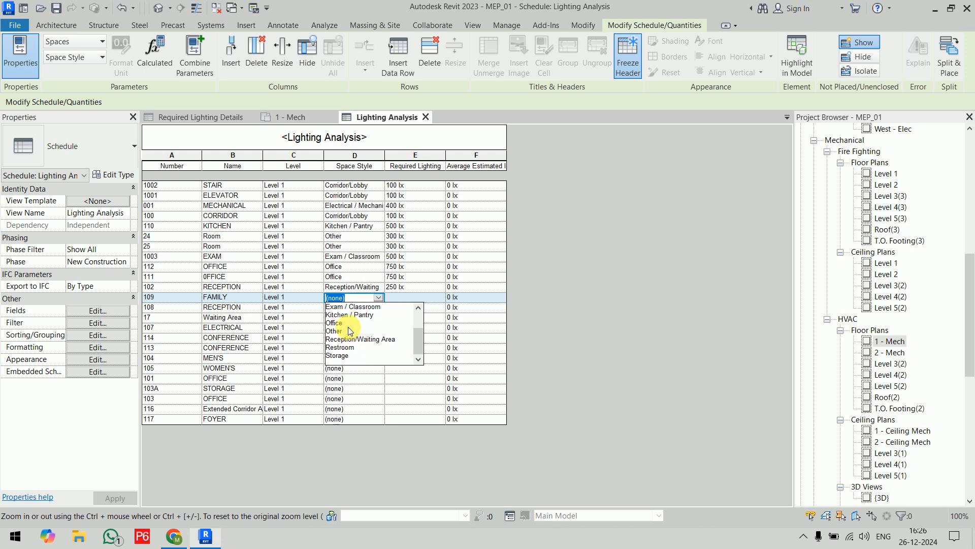
left_click(339, 330)
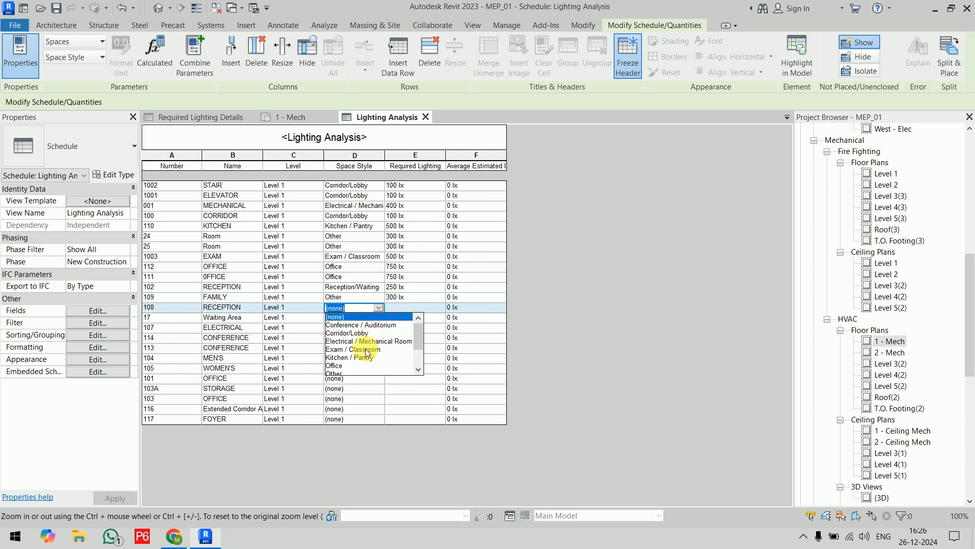
Assign the Reception/Waiting Area space style to the RECEPTION 108 and Waiting Area 17 spaces.
scroll(367, 351, "down", 2)
left_click(367, 351)
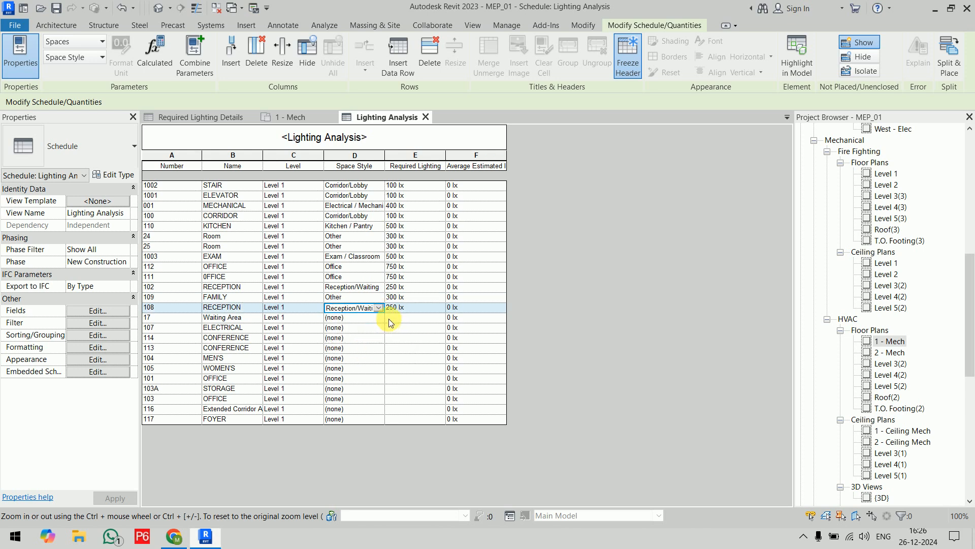
left_click(380, 318)
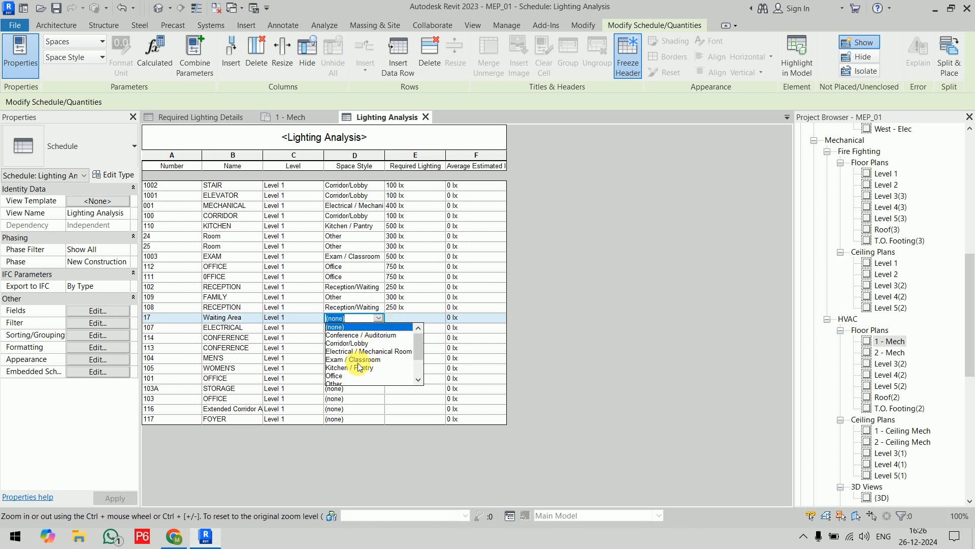
scroll(358, 365, "down", 2)
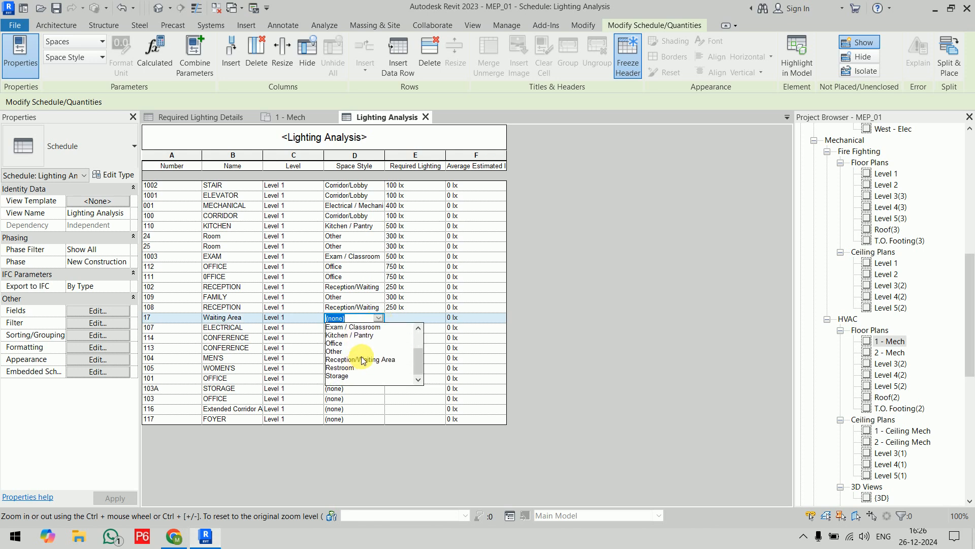
left_click(361, 358)
Set ELECTRICAL 107 to the Electrical / Mechanical Room space style and CONFERENCE 114 and 113 to Conference / Auditorium.
left_click(379, 328)
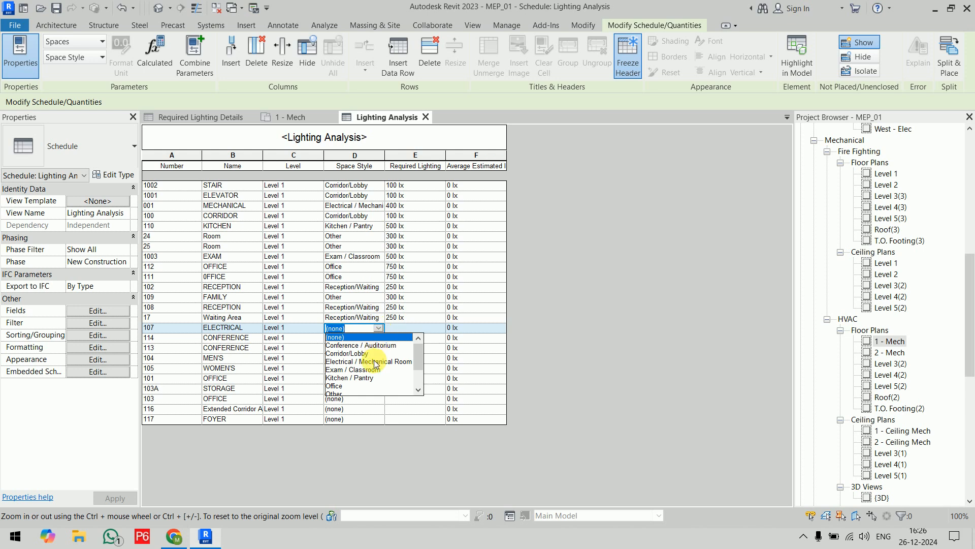
left_click(376, 362)
left_click(379, 338)
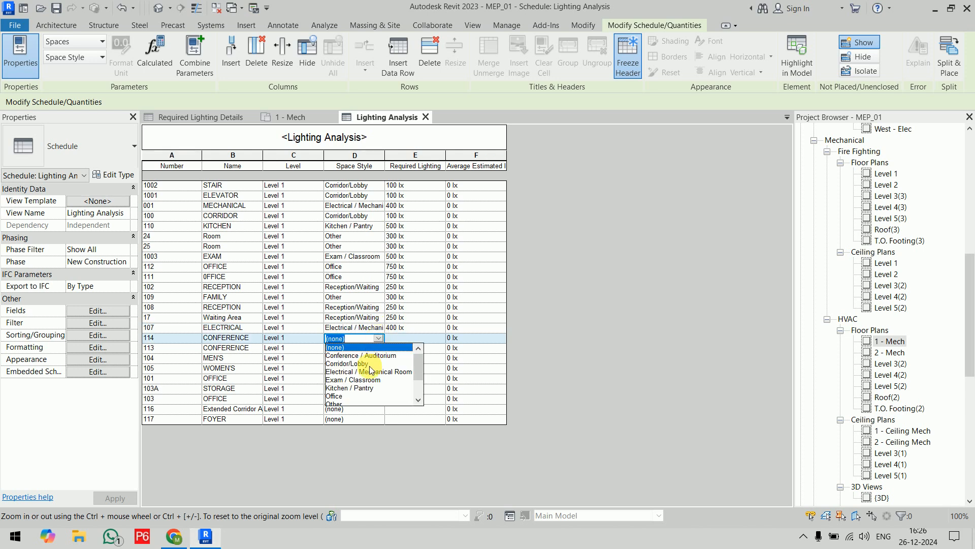
left_click(369, 354)
left_click(379, 348)
left_click(370, 364)
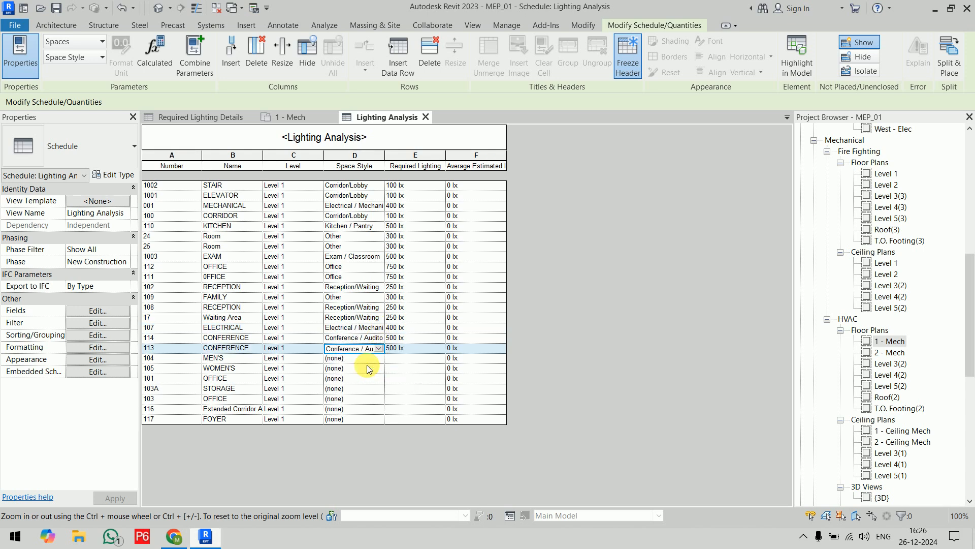
Assign the Restroom space style to the MEN'S 104 and WOMEN'S 105 spaces.
left_click(378, 359)
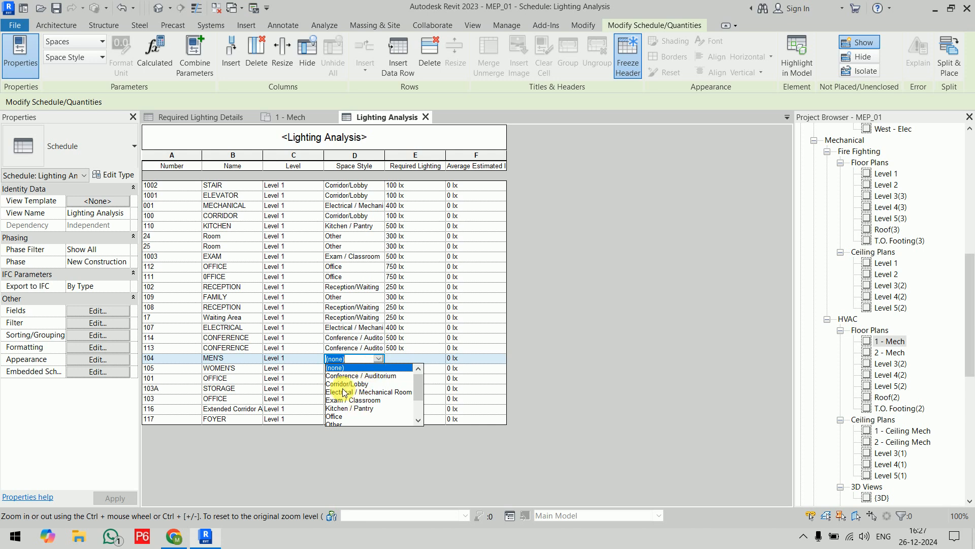
scroll(342, 401, "down", 2)
left_click(340, 408)
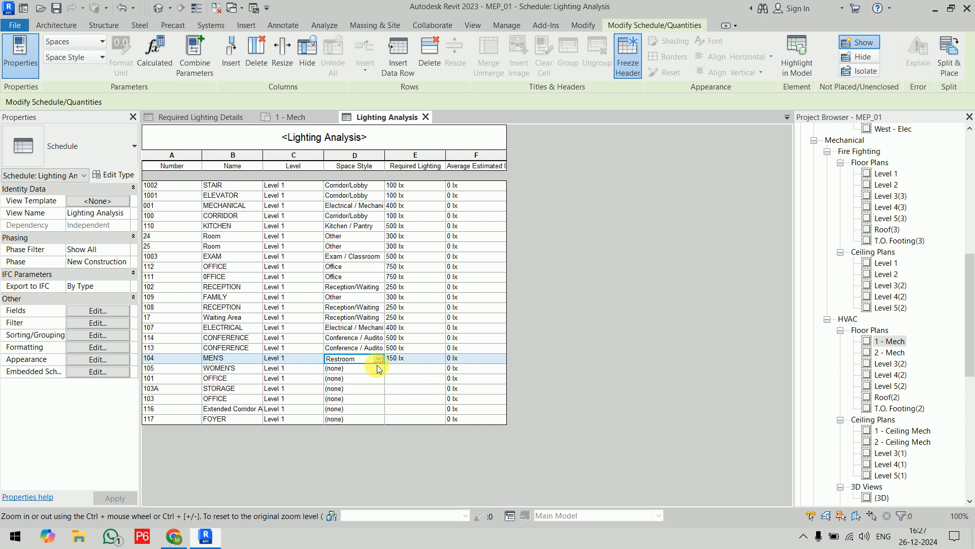
left_click(378, 368)
left_click(347, 418)
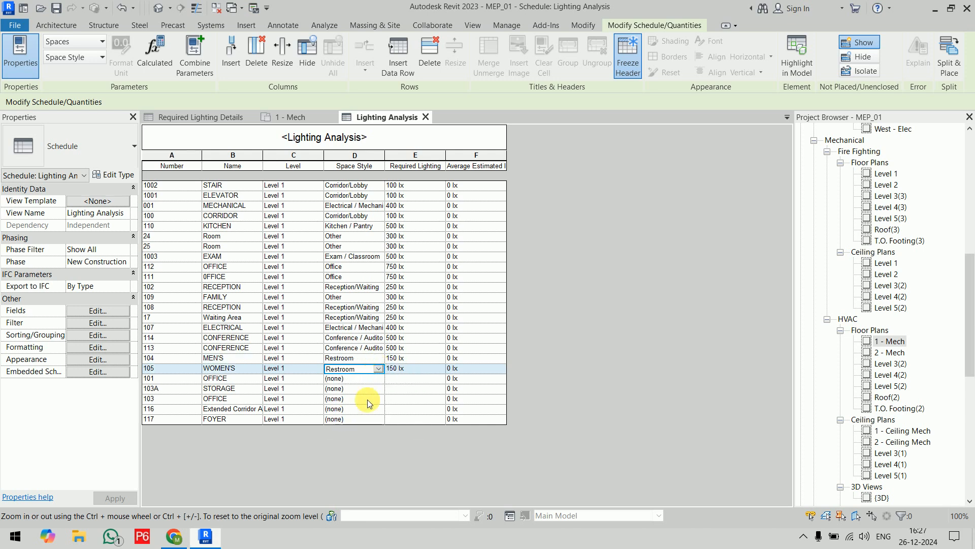
Set the space style of OFFICE 101 to Office and of STORAGE 103A to Storage.
left_click(379, 379)
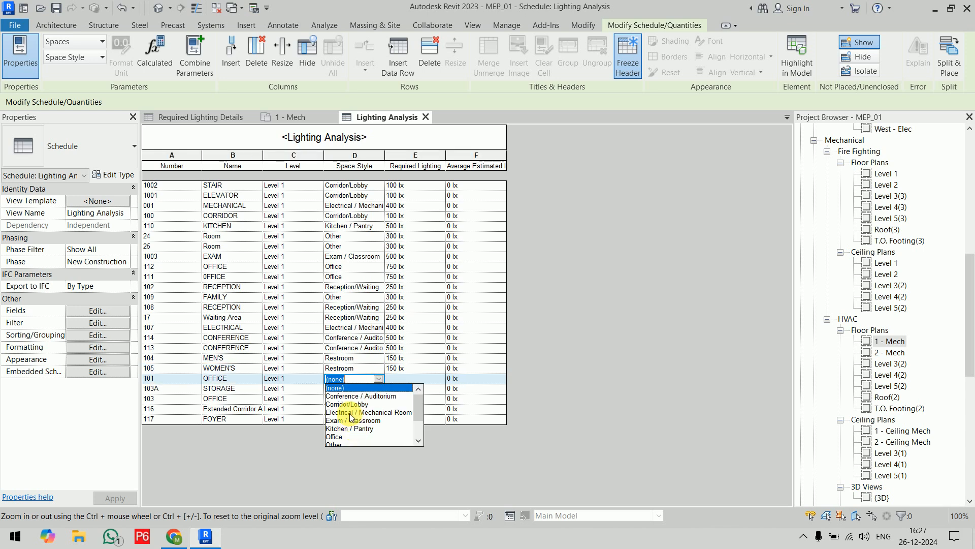
scroll(350, 417, "down", 2)
left_click(343, 406)
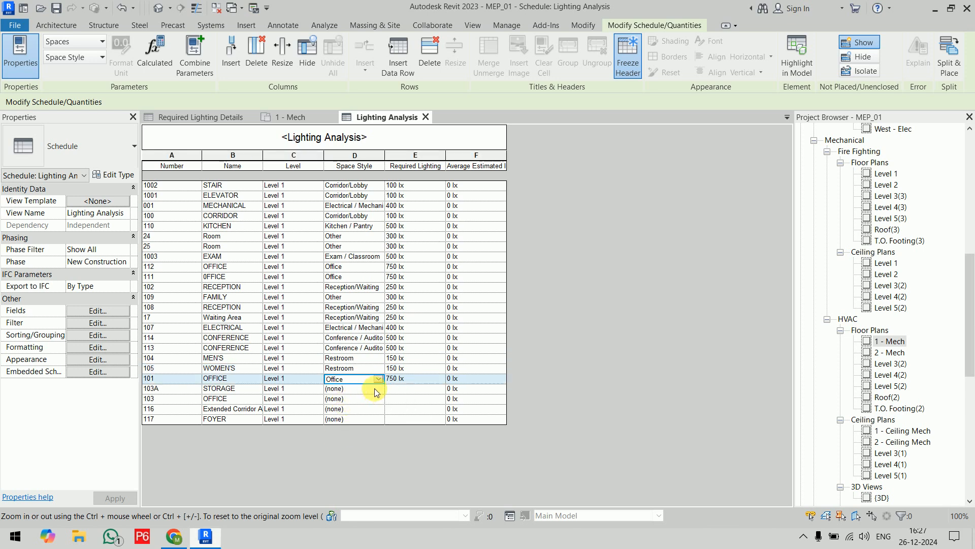
left_click(378, 389)
scroll(354, 441, "down", 2)
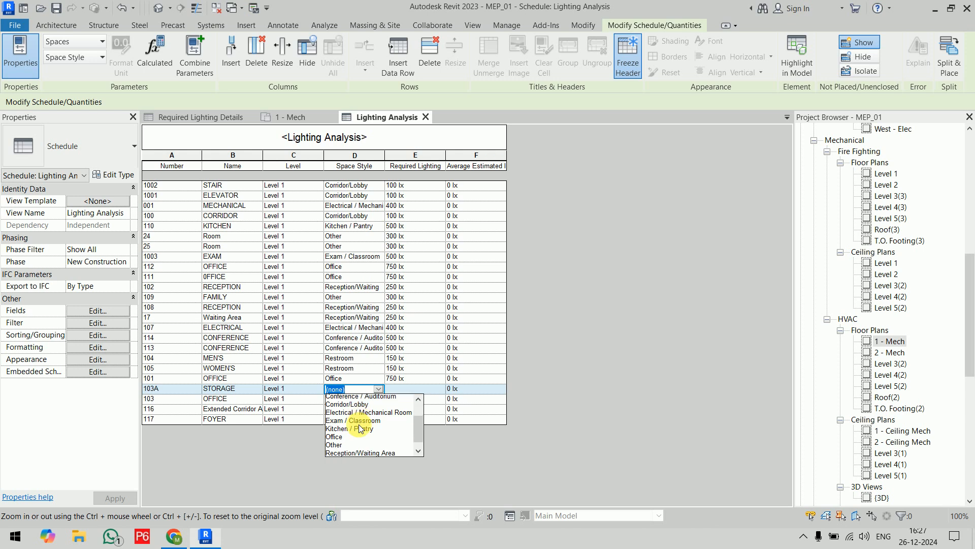
left_click(347, 447)
Assign the Office space style to the OFFICE 103 space.
left_click(376, 400)
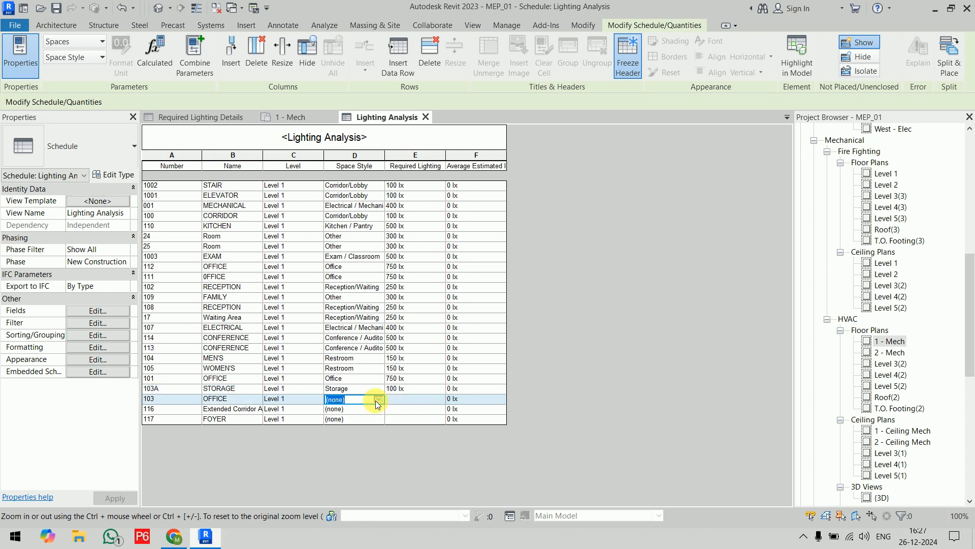
left_click(378, 400)
scroll(345, 437, "down", 2)
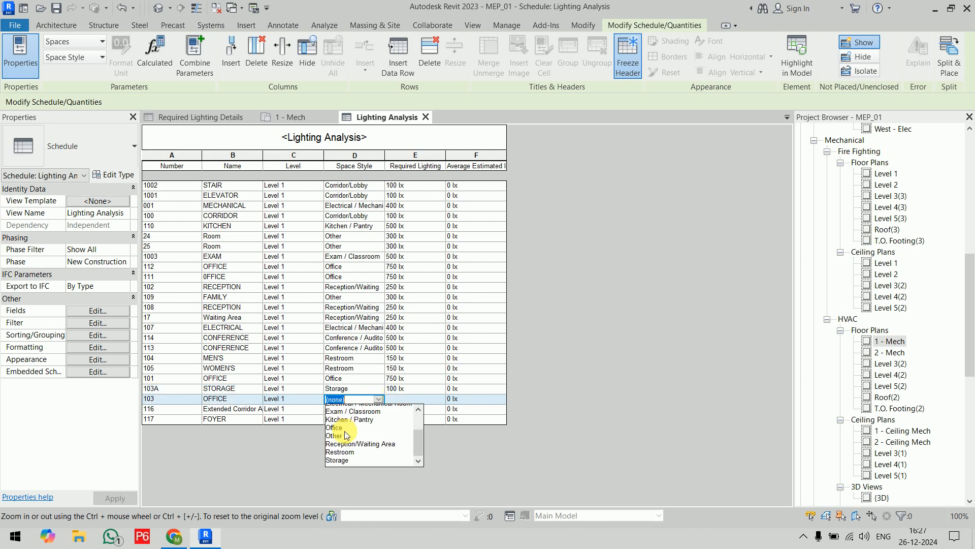
left_click(343, 424)
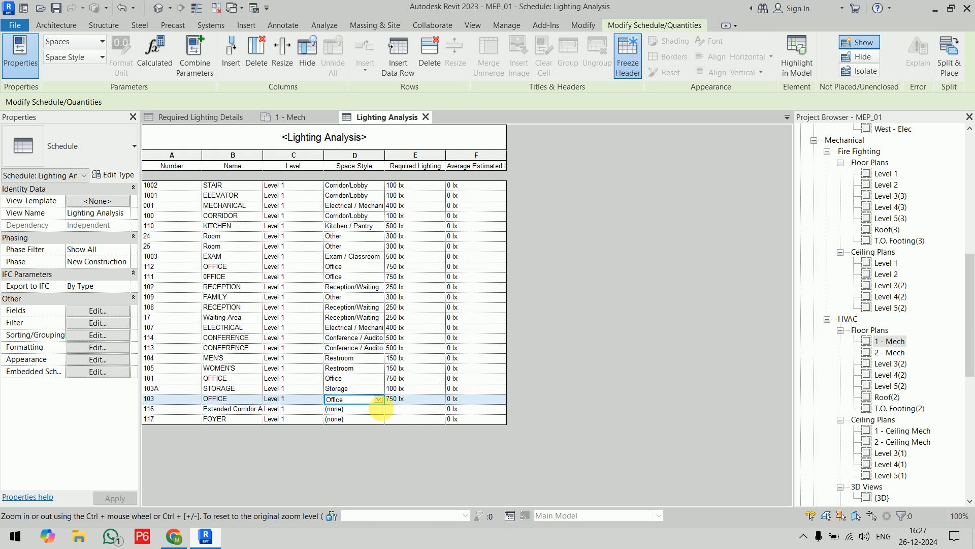
Assign the Corridor/Lobby space style to the Extended Corridor space 116 and to FOYER 117.
left_click(378, 410)
left_click(378, 409)
left_click(370, 426)
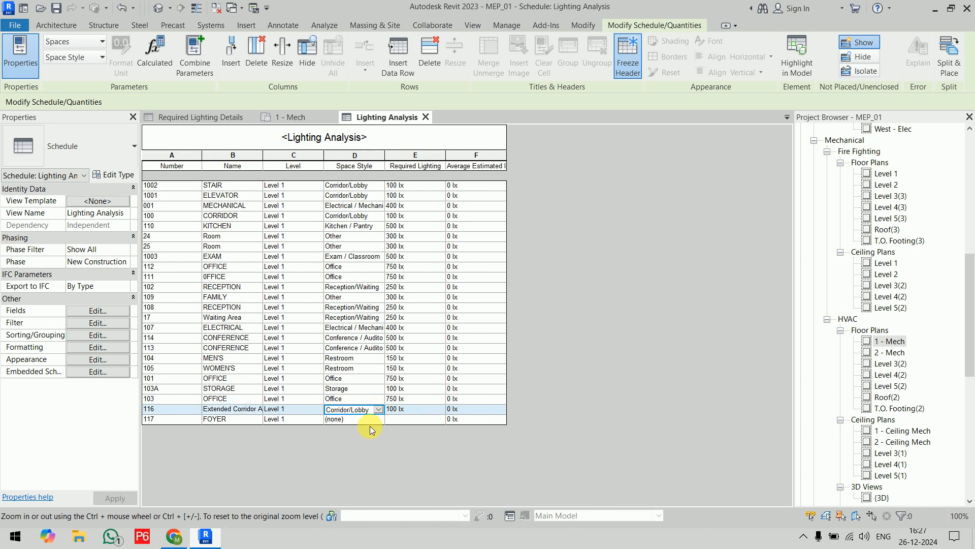
left_click(379, 419)
left_click(378, 420)
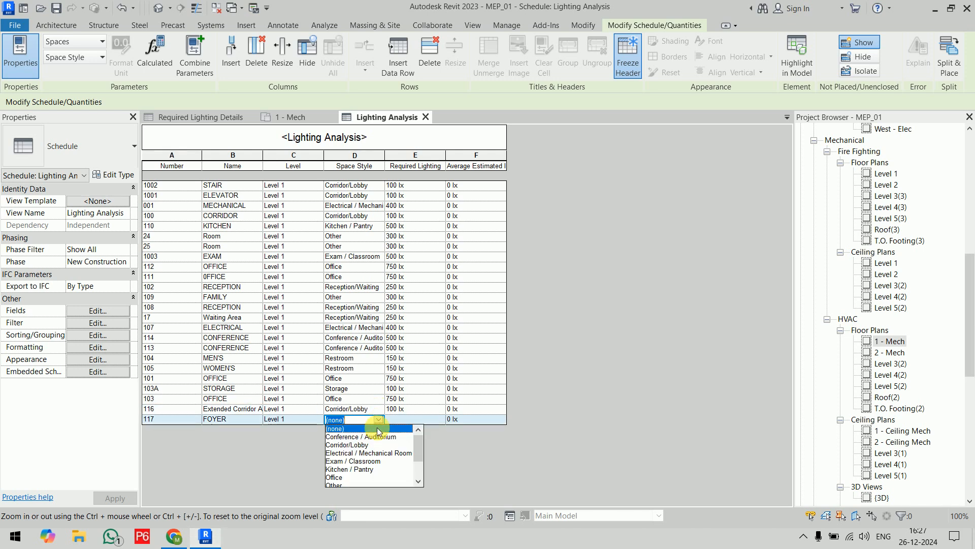
left_click(356, 445)
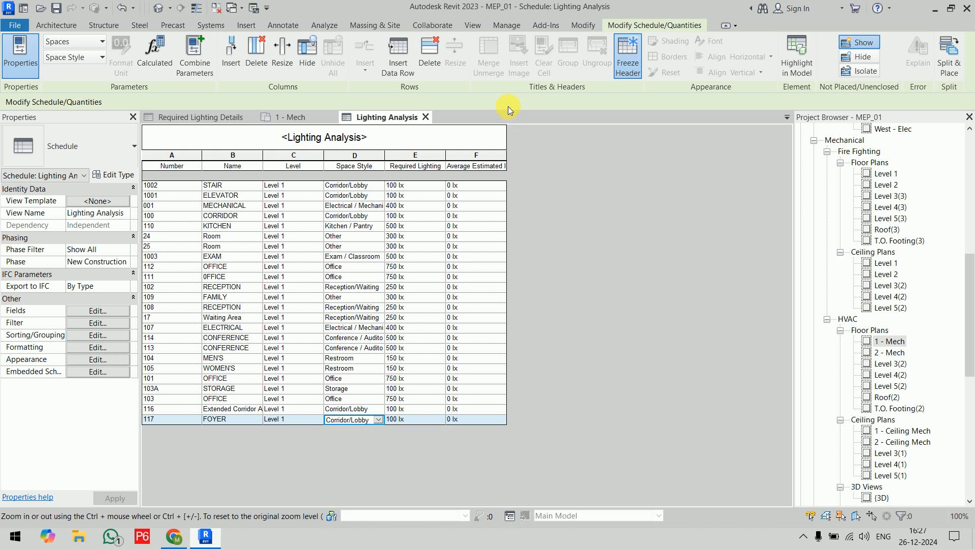
Widen the Average Estimated Illumination column so its full heading fits, and open the schedule's field settings.
left_click_drag(511, 161, 548, 160)
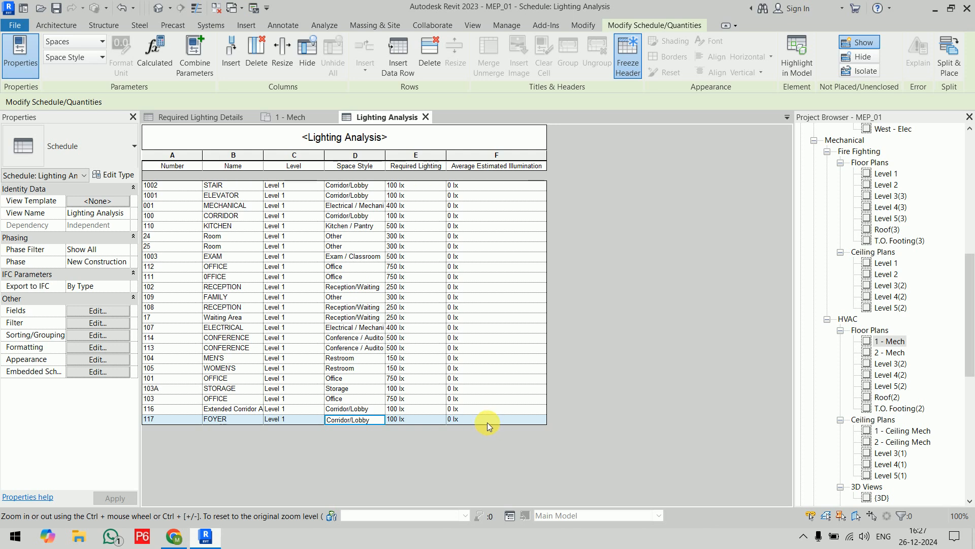
left_click(97, 310)
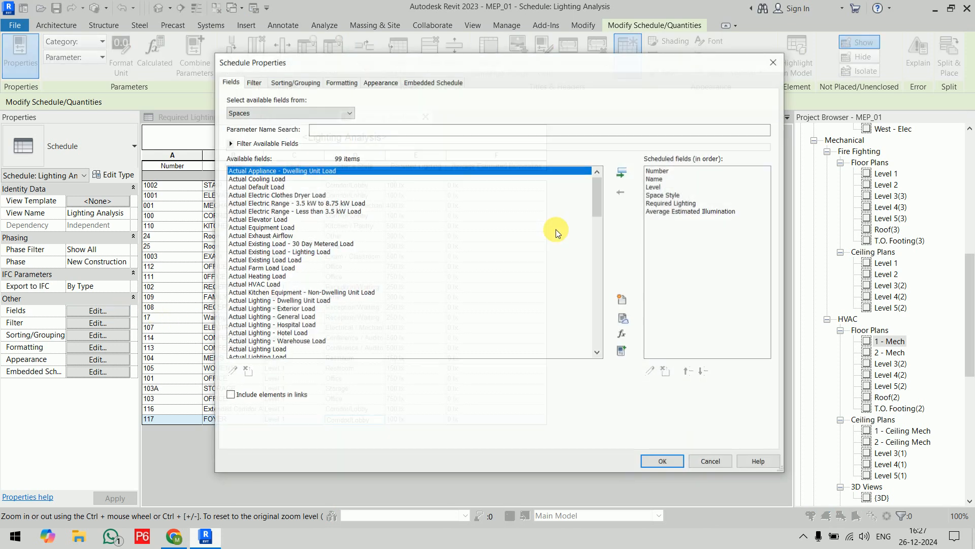
left_click(664, 212)
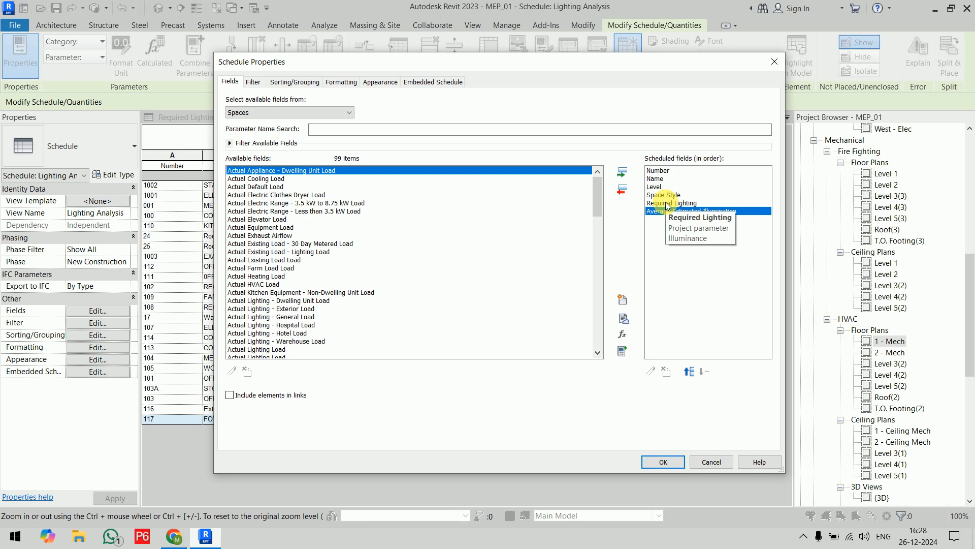
left_click(374, 460)
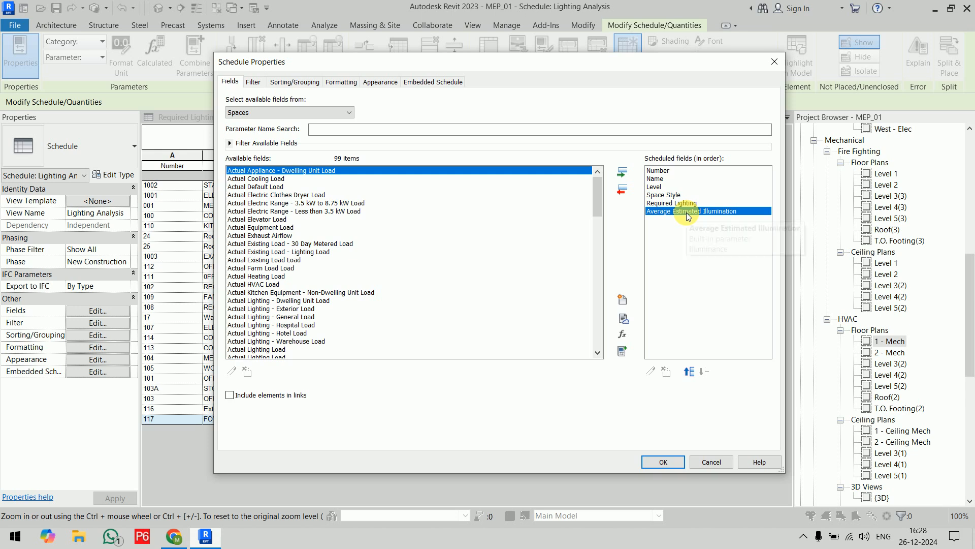
left_click_drag(538, 62, 577, 295)
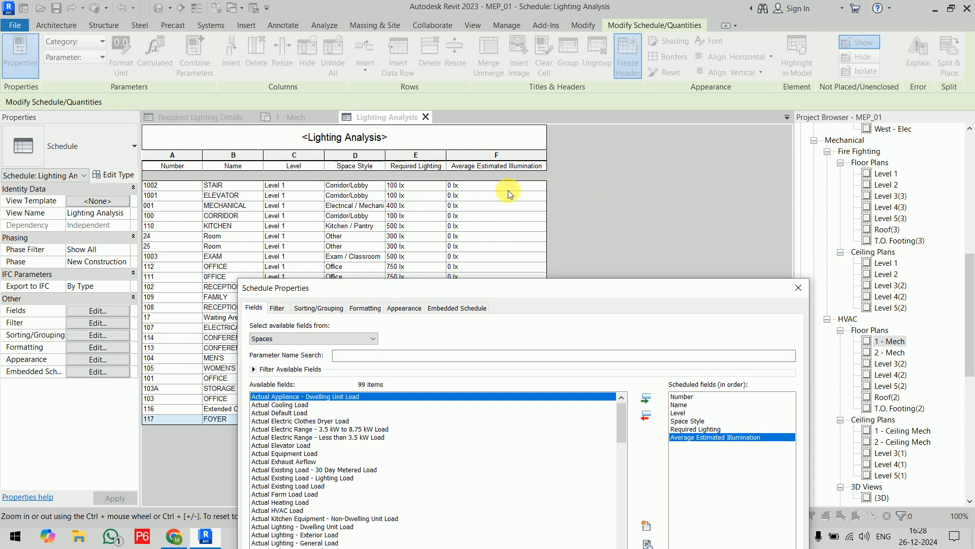
left_click_drag(528, 274, 495, 117)
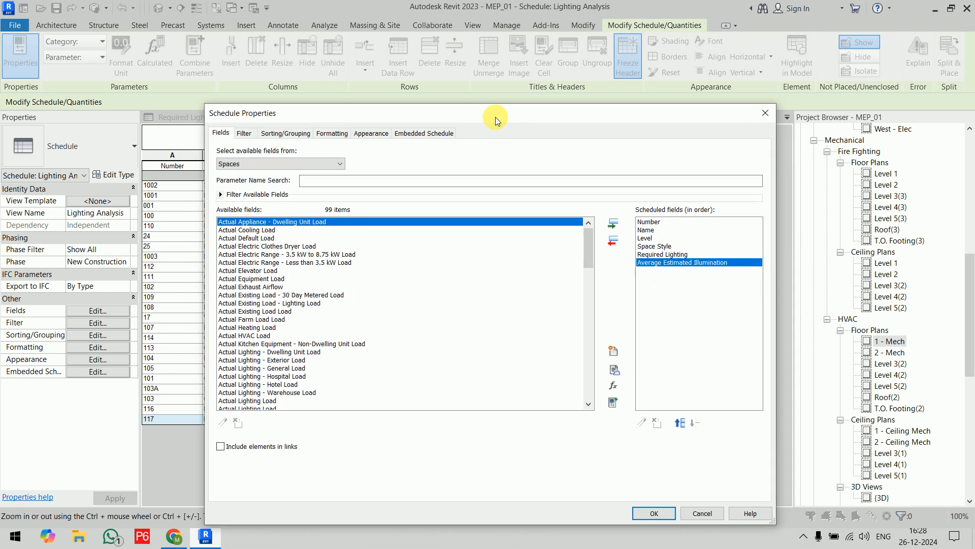
Create a calculated value named Difference with the Electrical discipline and the Illuminance type.
left_click(613, 385)
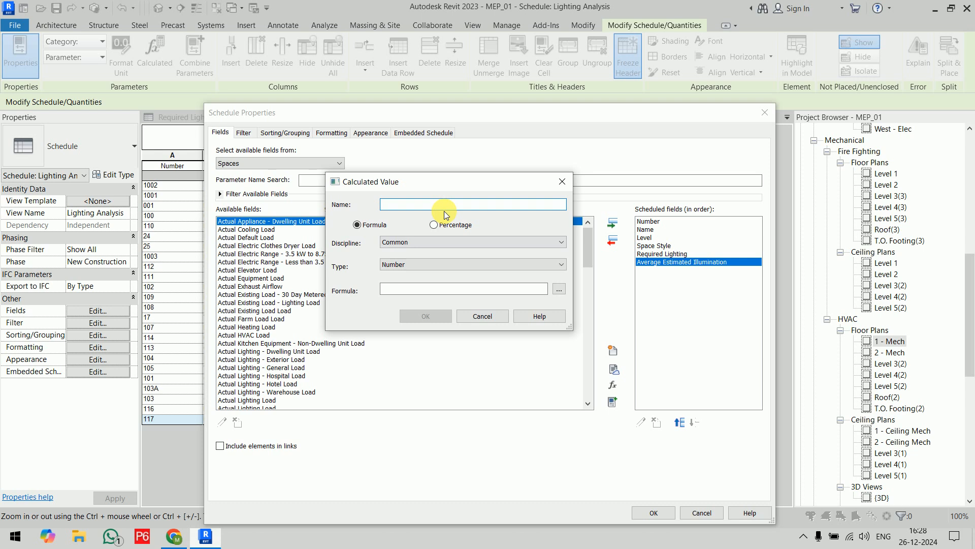
type("Difference")
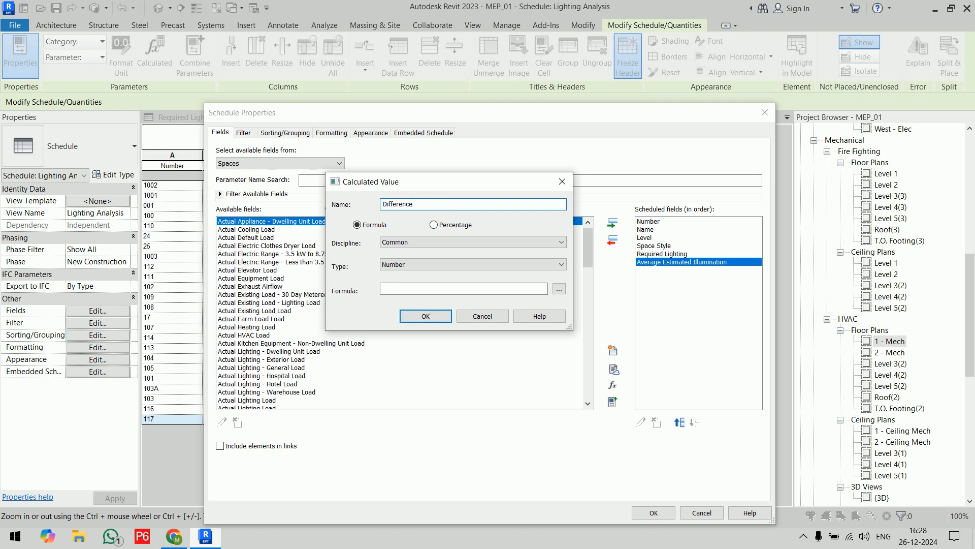
left_click(420, 242)
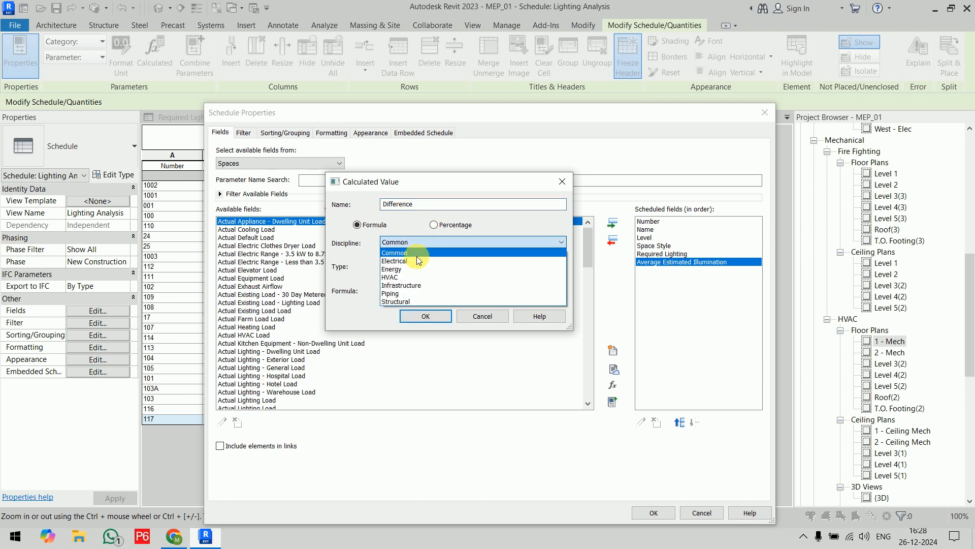
left_click(414, 271)
left_click(419, 264)
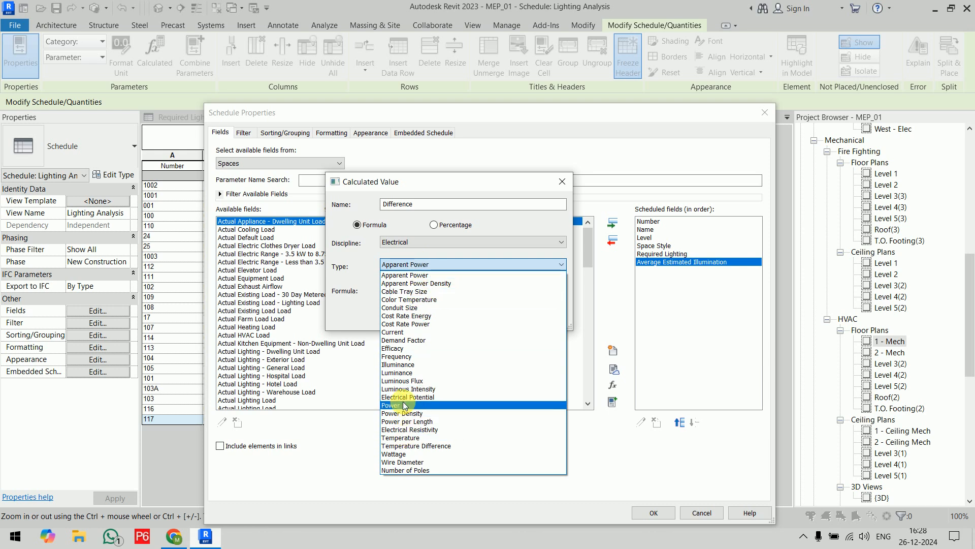
left_click(411, 364)
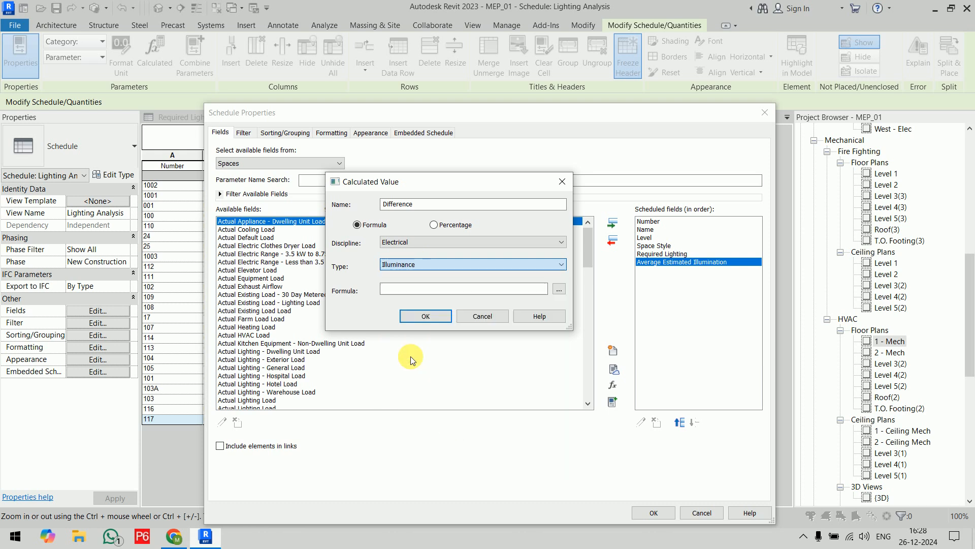
Define the Difference formula as Required Lighting minus Average Estimated Illumination and apply the new field to the schedule.
left_click(559, 289)
left_click(409, 219)
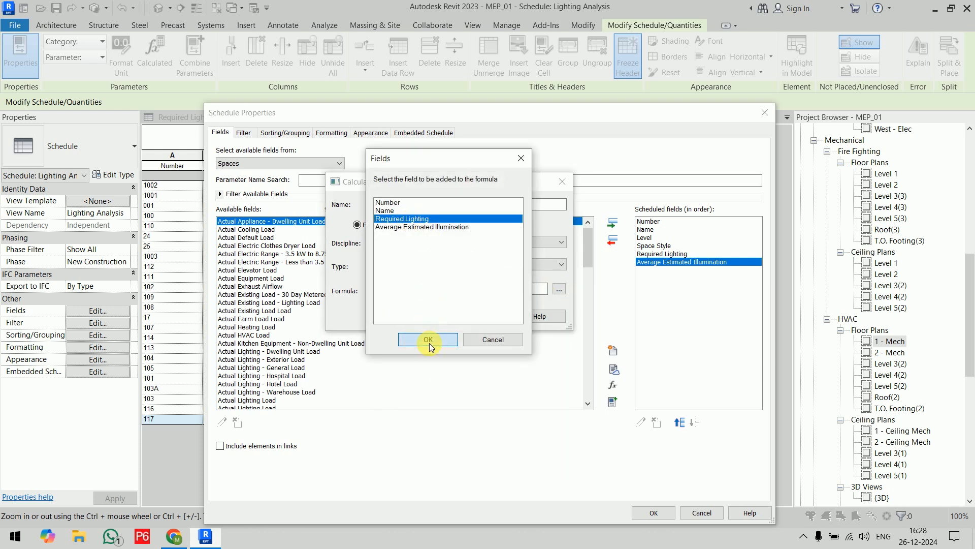
left_click(428, 339)
type("-")
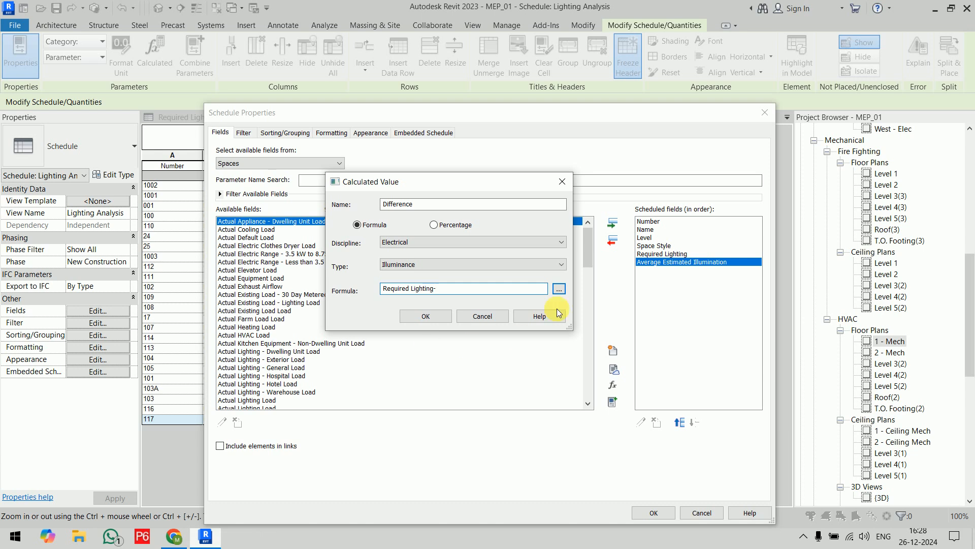
left_click(558, 289)
left_click(421, 227)
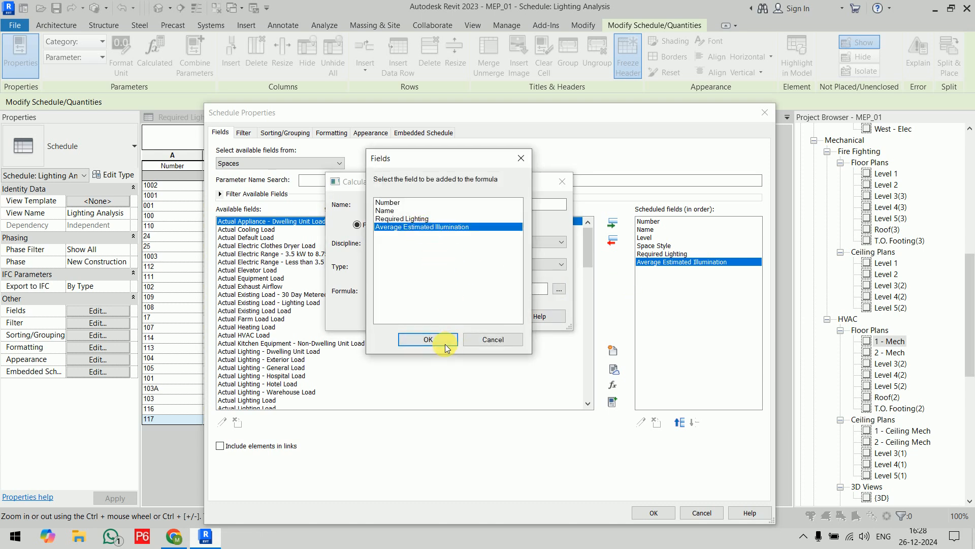
left_click(427, 339)
left_click(436, 318)
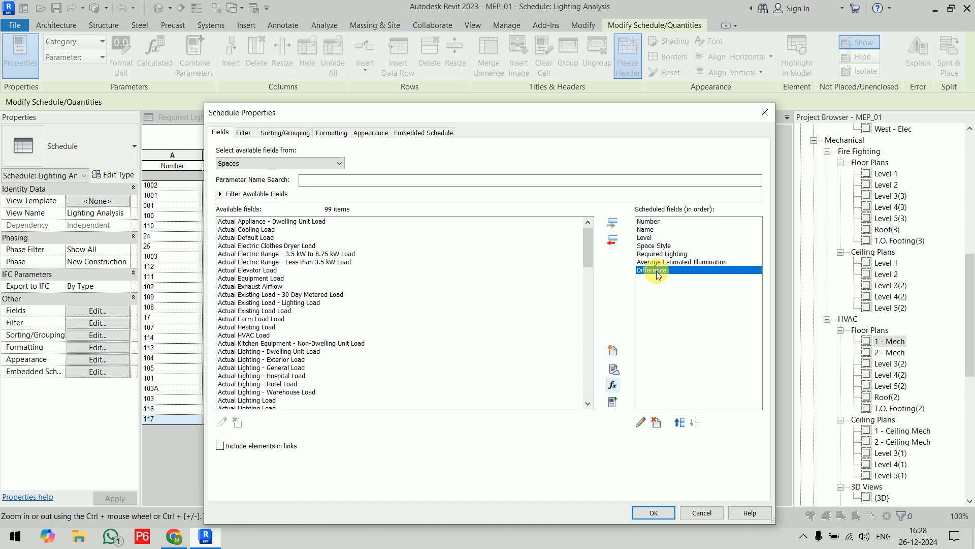
left_click(652, 513)
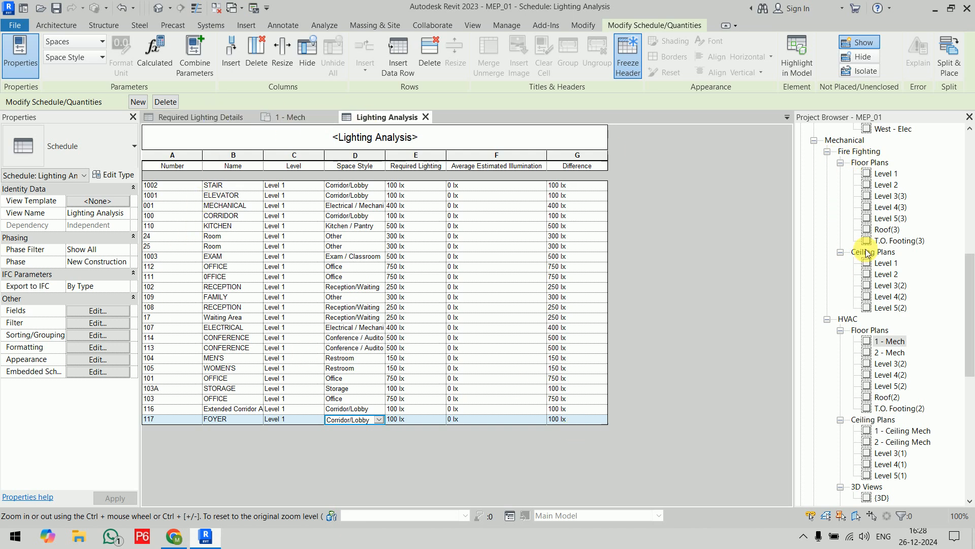
Open the 1 - Ceiling Elec reflected ceiling plan from the Electrical lighting views.
scroll(867, 252, "up", 6)
scroll(867, 252, "up", 5)
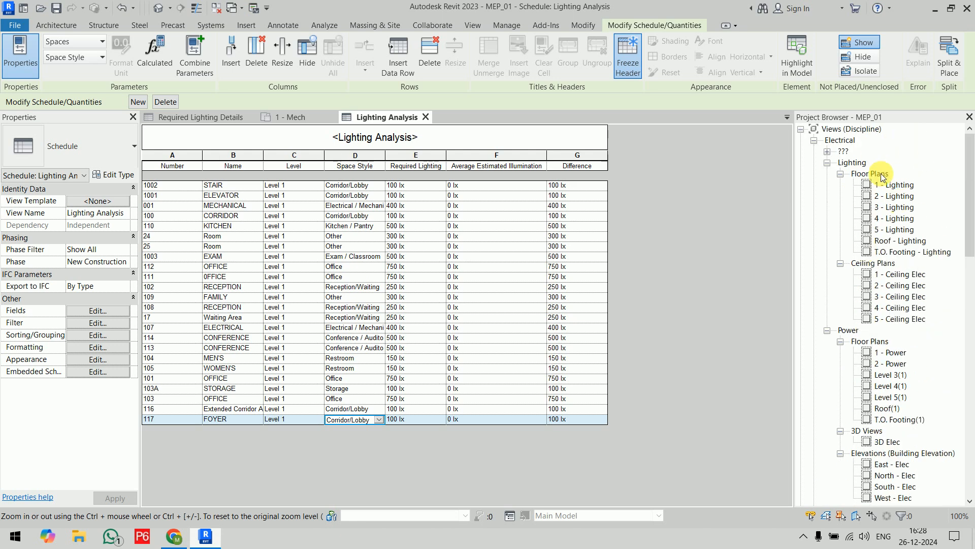
left_click(907, 275)
double_click(907, 275)
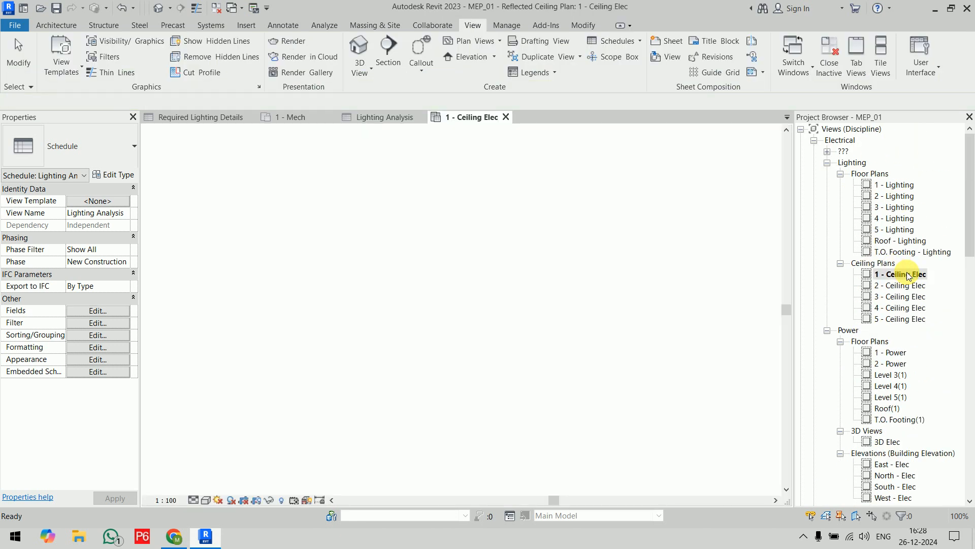
middle_click_drag(522, 247, 427, 291)
scroll(397, 259, "up", 7)
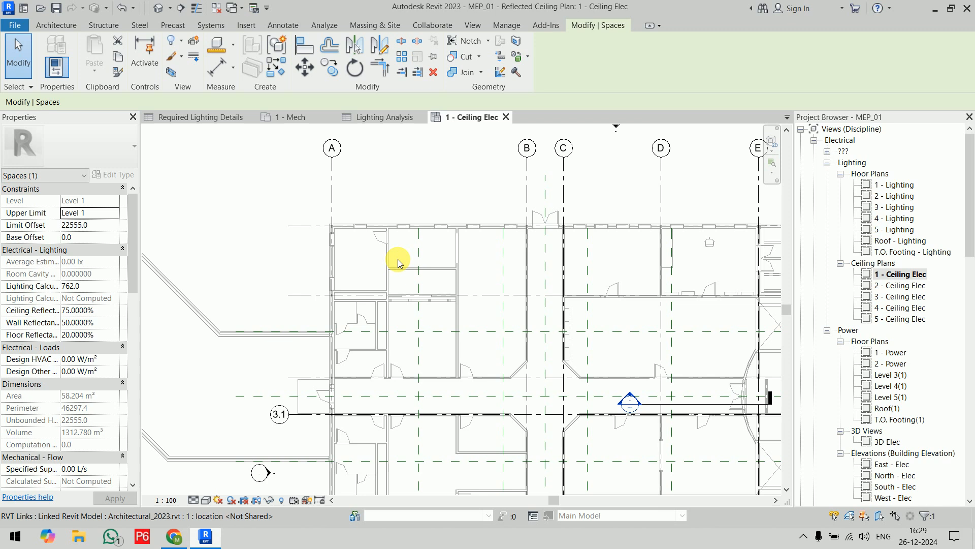
Check the identity data of the OFFICE 101 space and its required lighting in the Lighting Analysis schedule, and return to the ceiling plan.
left_click(303, 242)
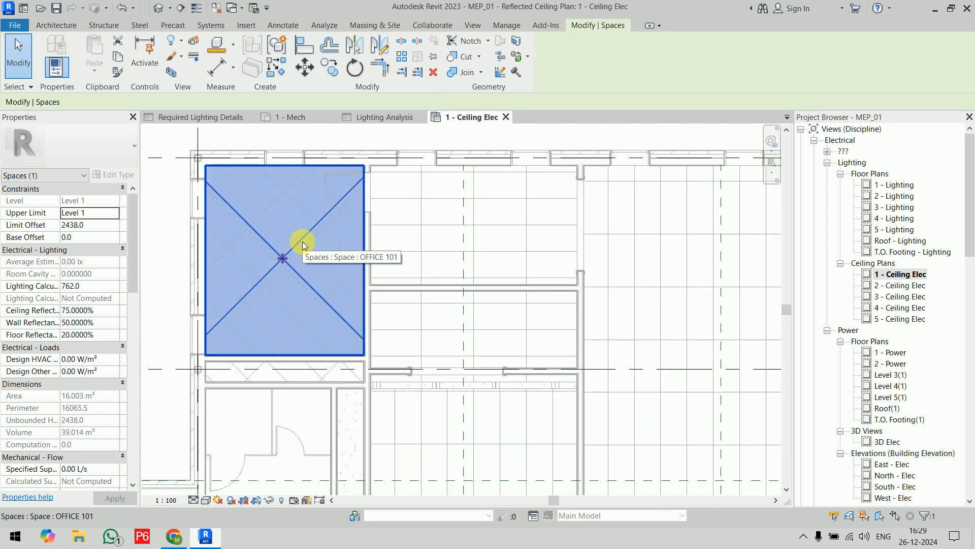
left_click_drag(131, 247, 139, 318)
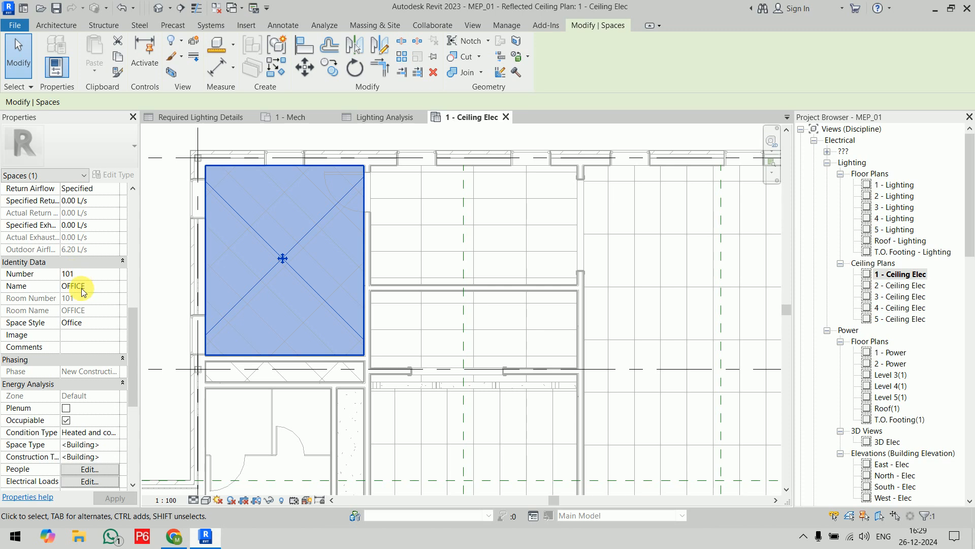
left_click(373, 117)
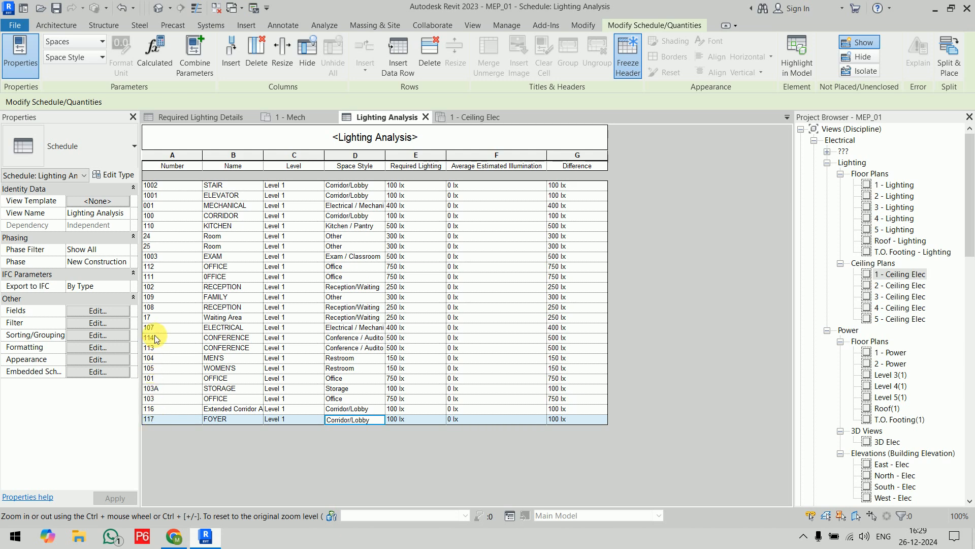
left_click(153, 378)
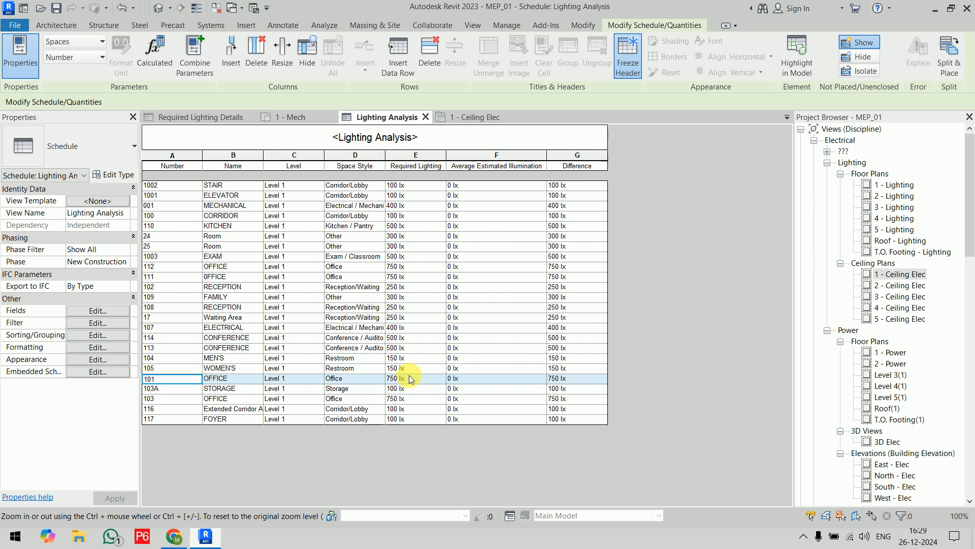
left_click(473, 117)
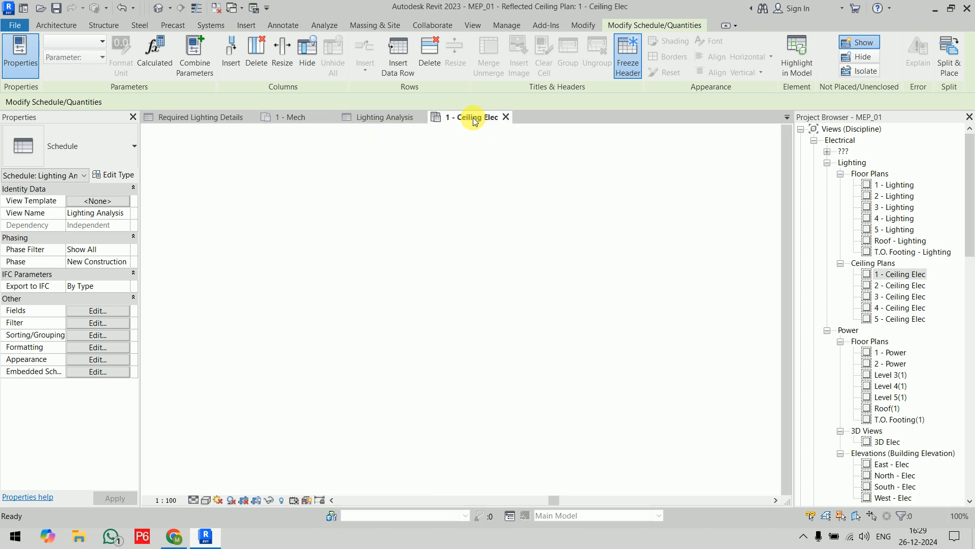
scroll(320, 255, "up", 3)
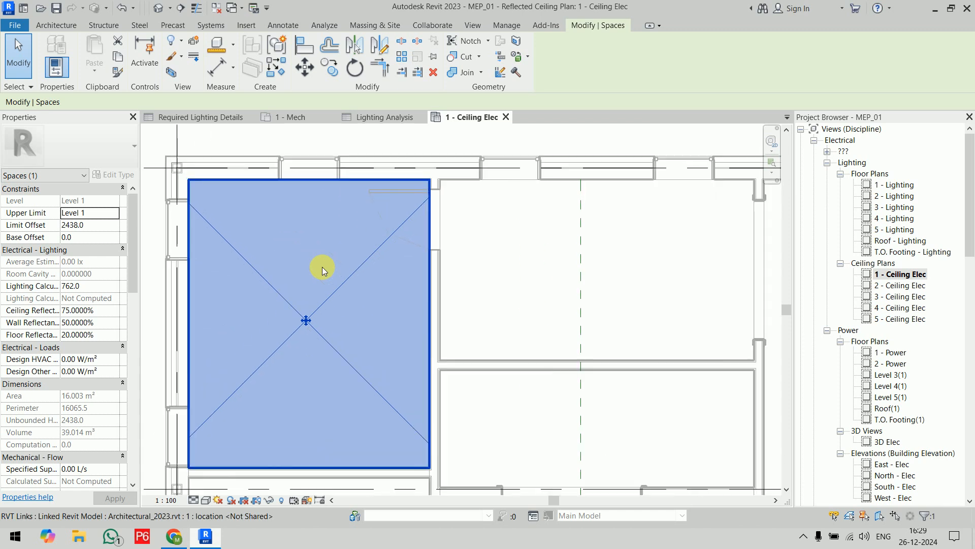
left_click(353, 143)
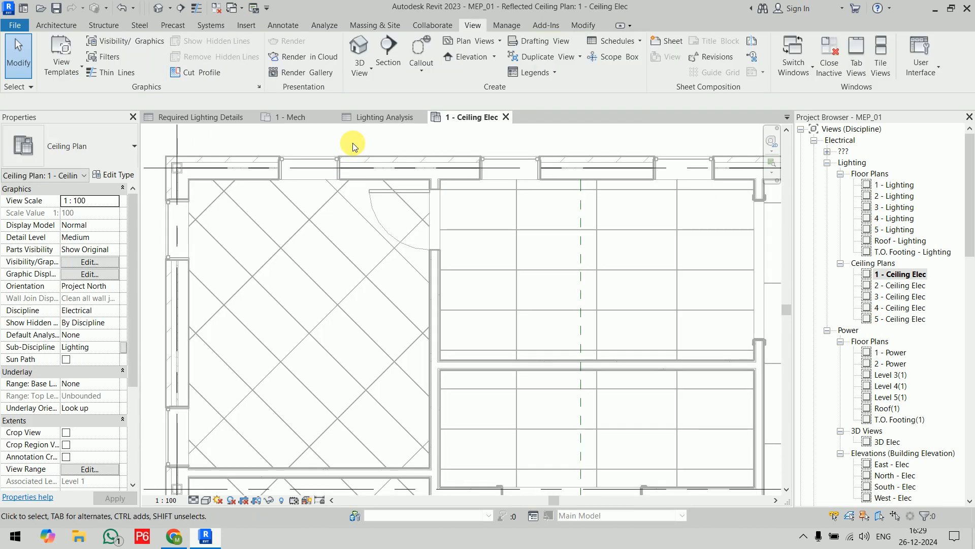
Start placing lighting fixtures on a face, using the M_Plain Recessed Lighting Fixture type 600x600 - 120.
left_click(200, 26)
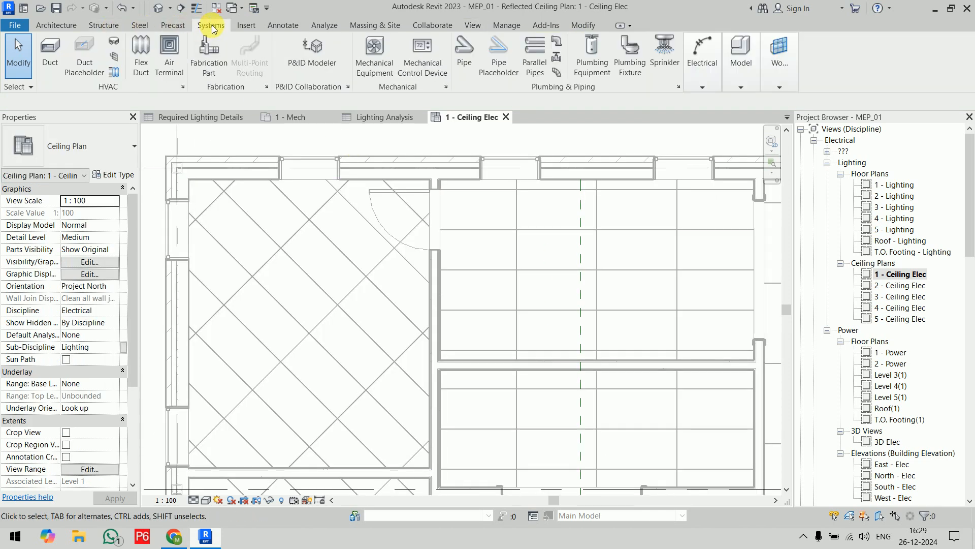
left_click(706, 88)
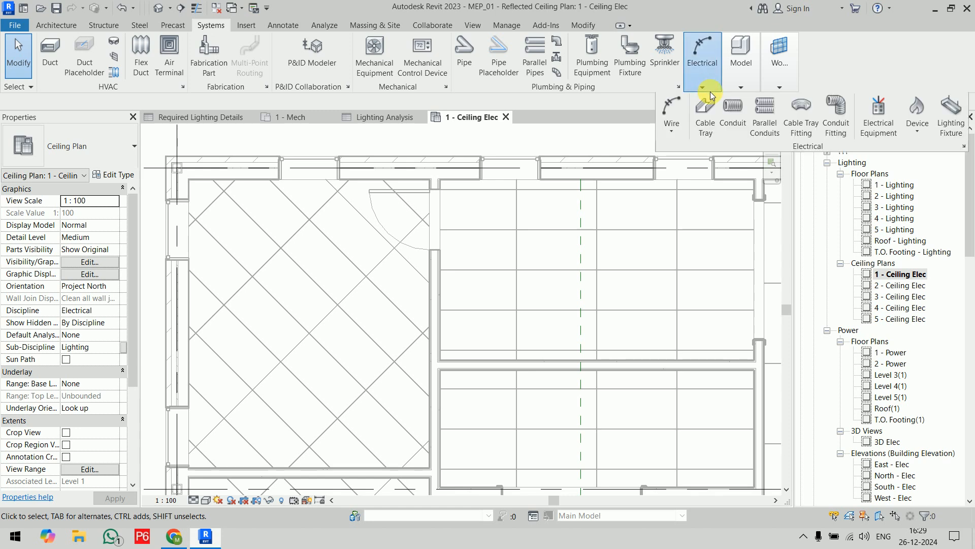
left_click(957, 137)
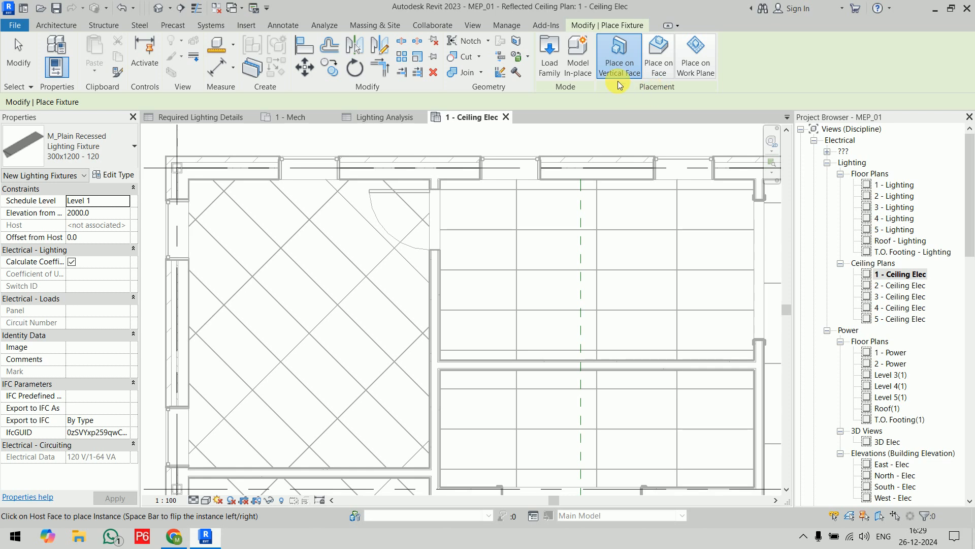
left_click(659, 60)
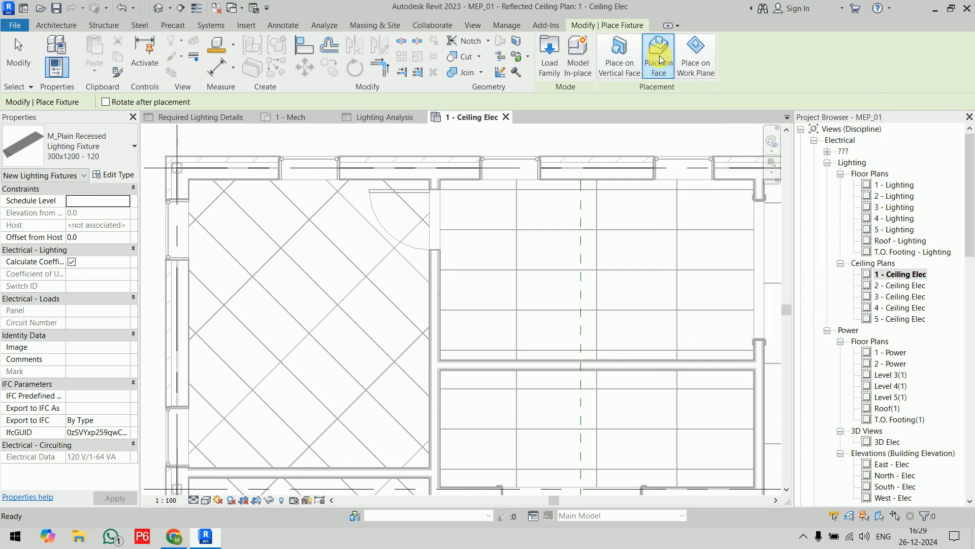
left_click(54, 159)
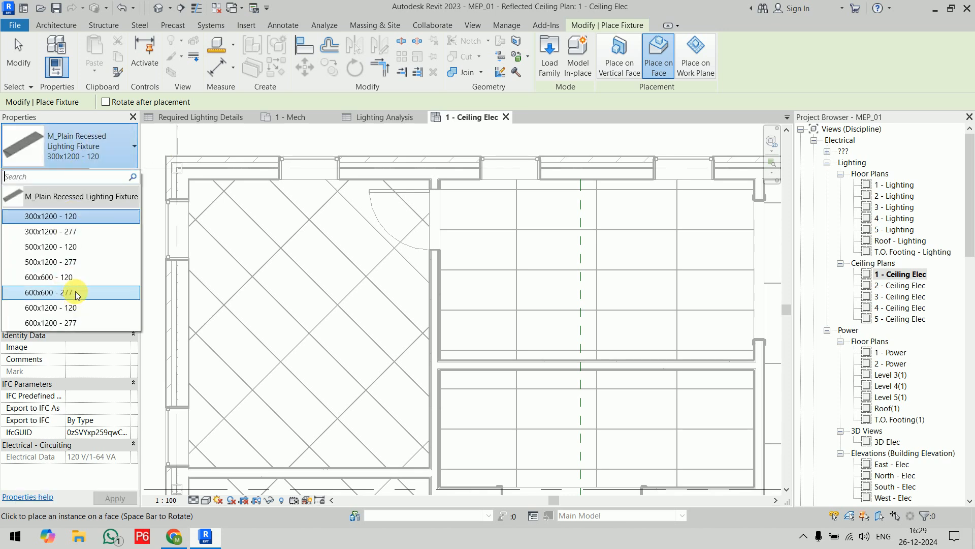
left_click(71, 277)
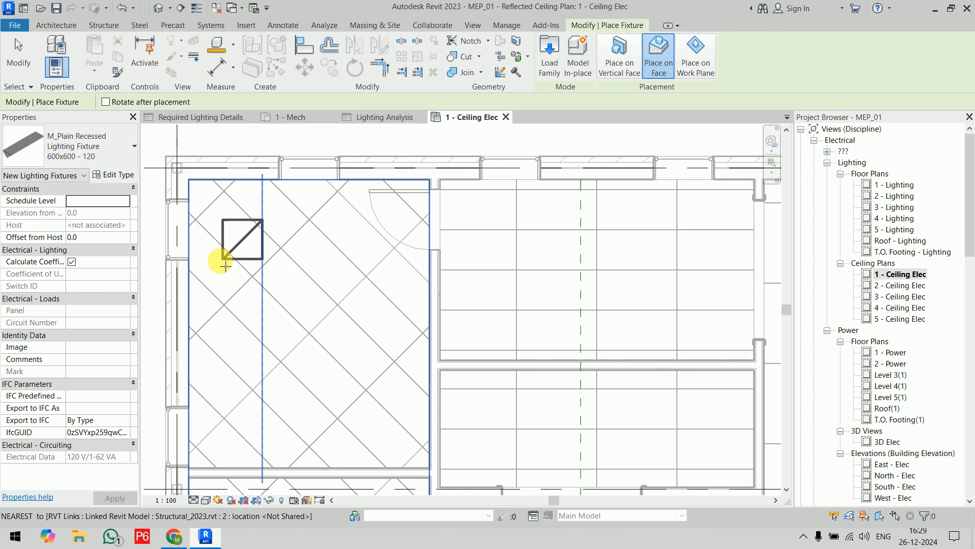
Place four recessed fixtures in a two-by-two arrangement on the OFFICE 101 ceiling, and end the placement.
left_click(225, 264)
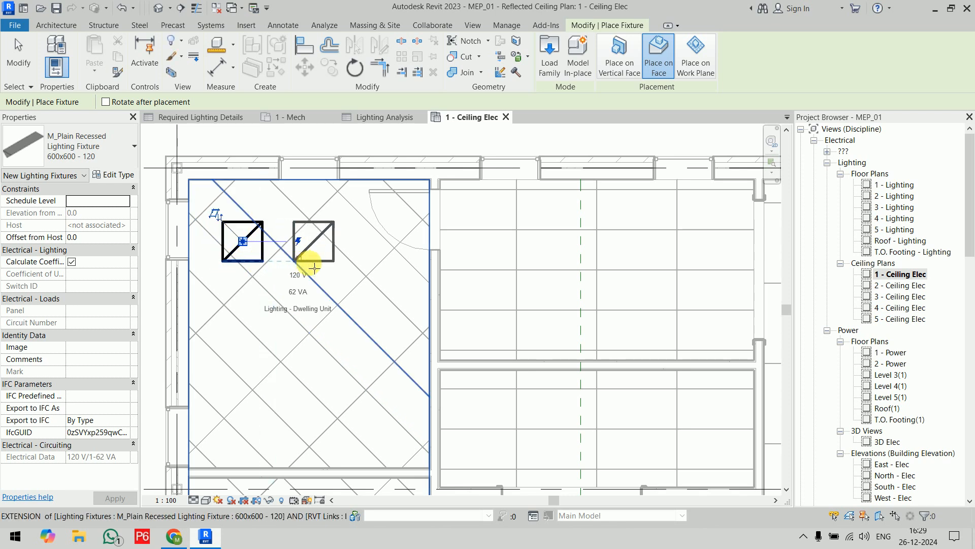
left_click(356, 264)
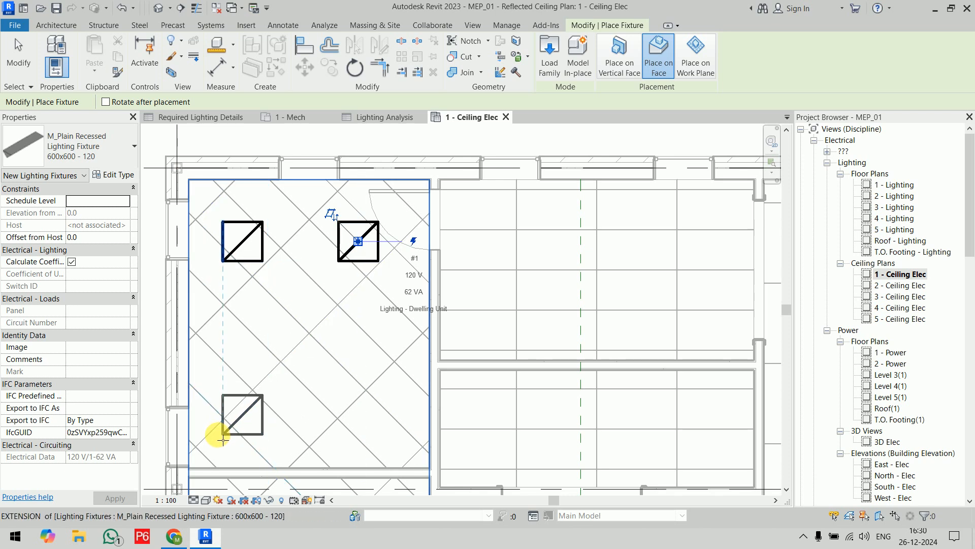
left_click(243, 417)
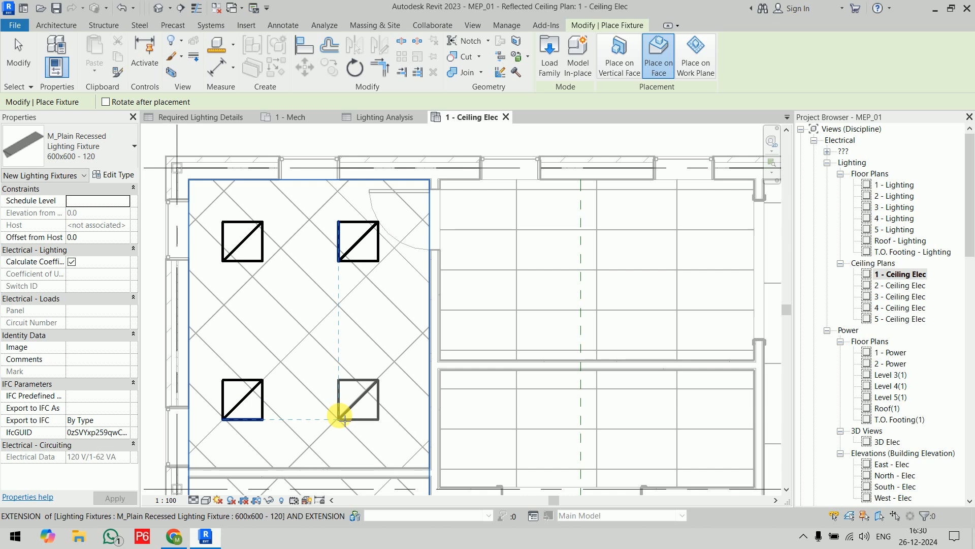
left_click(343, 419)
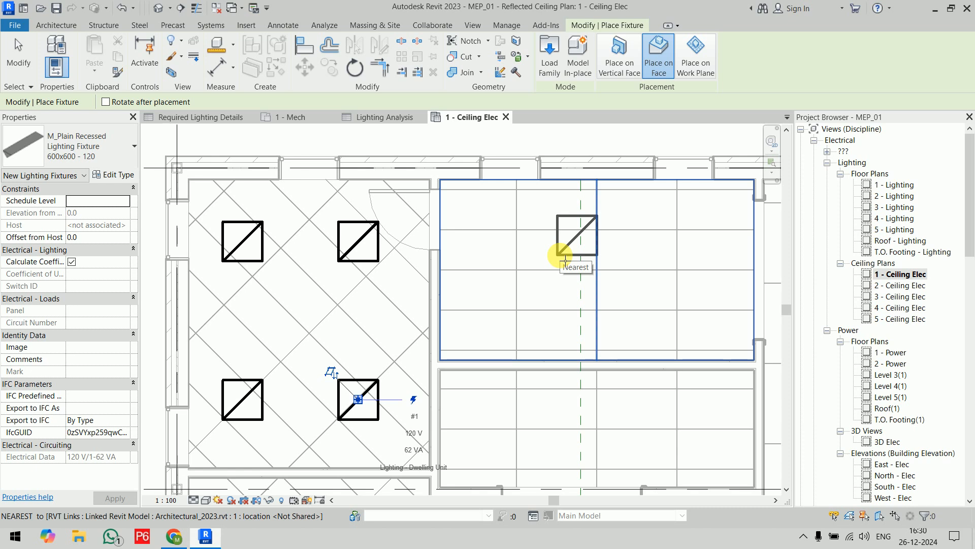
key("Escape")
key("Escape")
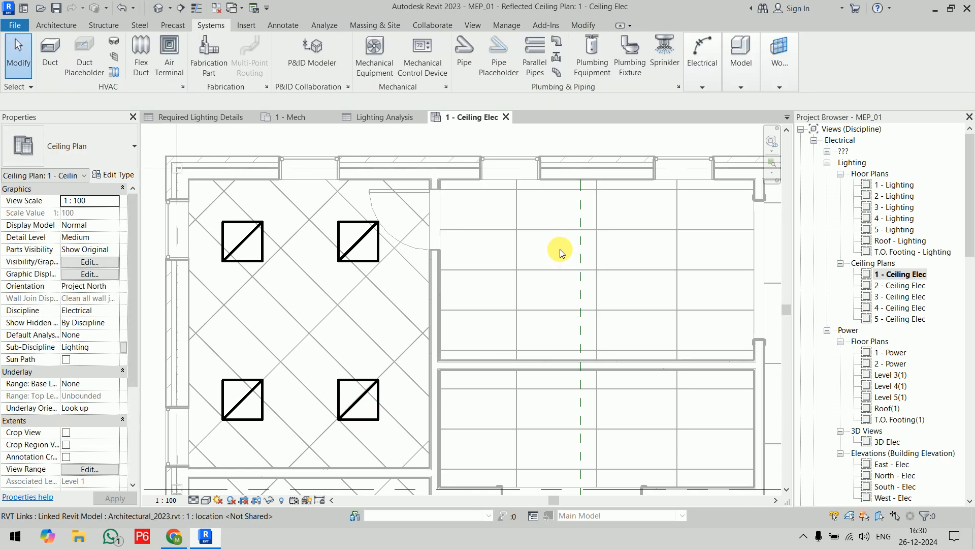
Check the average estimated illumination of OFFICE 101 in its space properties and the Lighting Analysis schedule, and return to the ceiling plan.
left_click(279, 295)
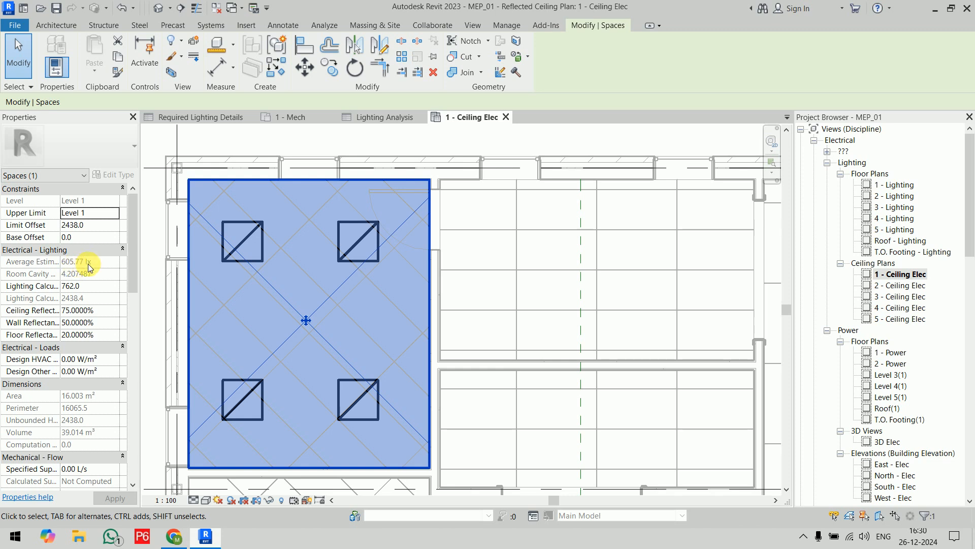
left_click(226, 145)
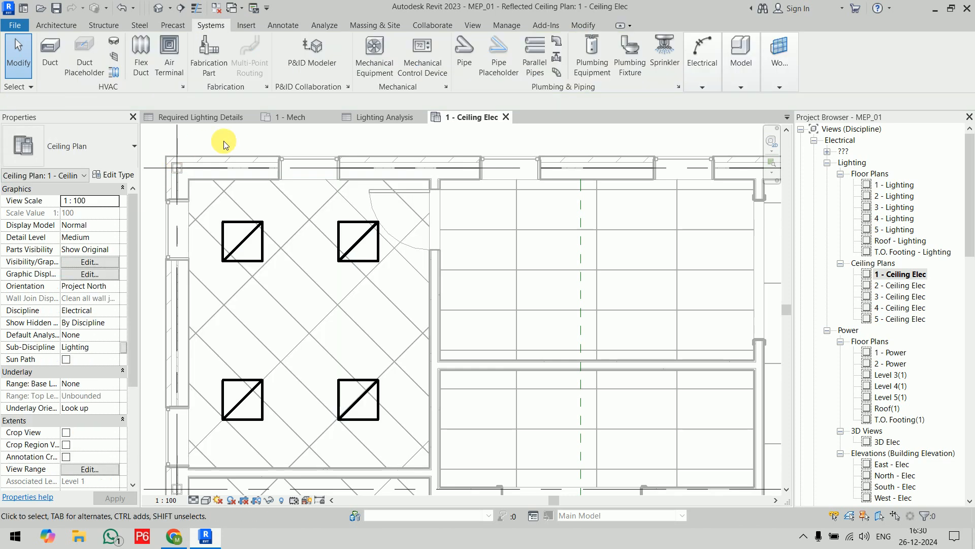
left_click(380, 118)
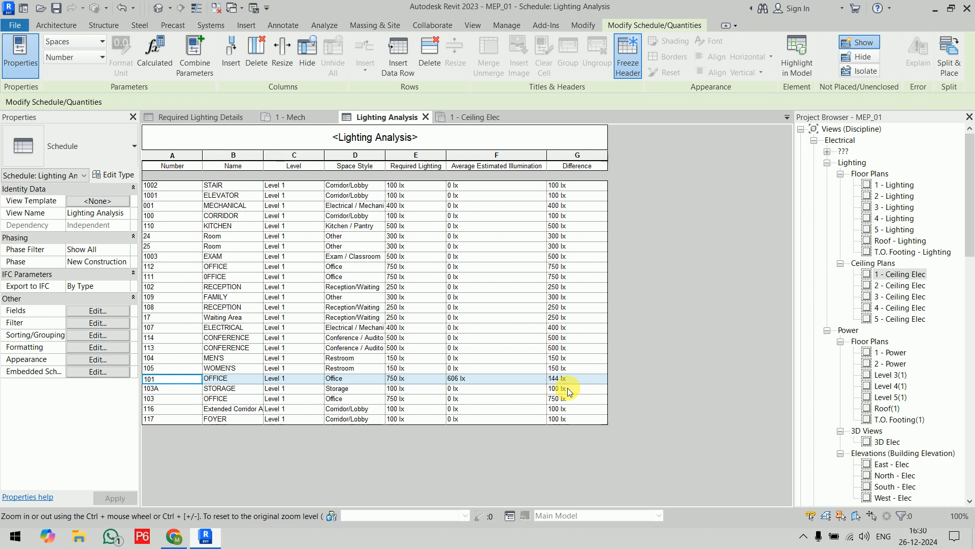
left_click(473, 119)
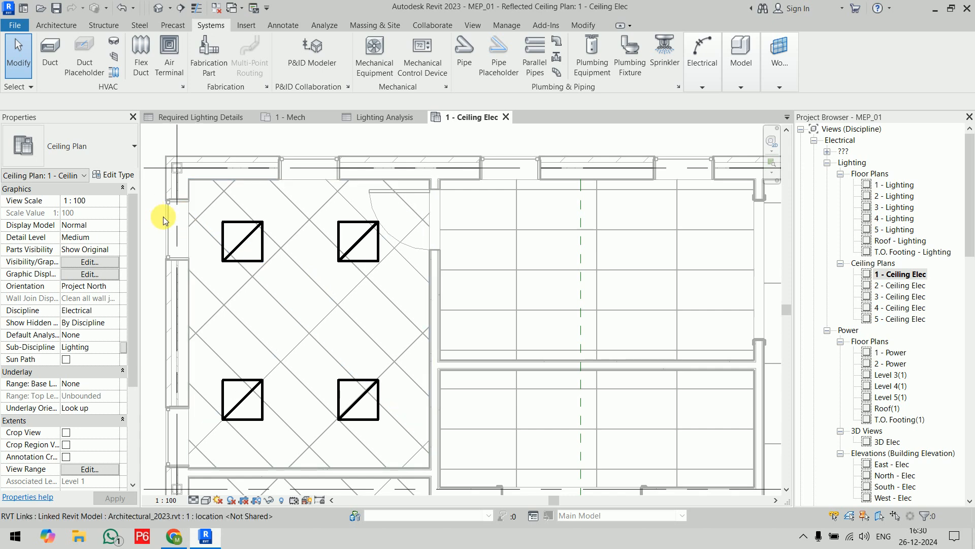
Move the upper pair of OFFICE 101 fixtures down toward the room's middle and align the lower pair beneath them.
middle_click_drag(163, 216, 209, 227)
left_click_drag(191, 226, 447, 305)
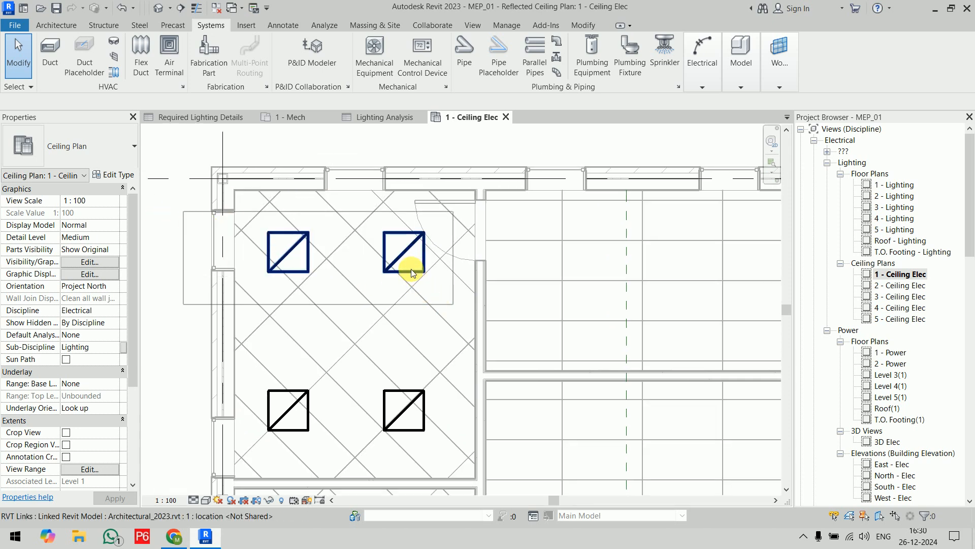
left_click_drag(401, 251, 415, 325)
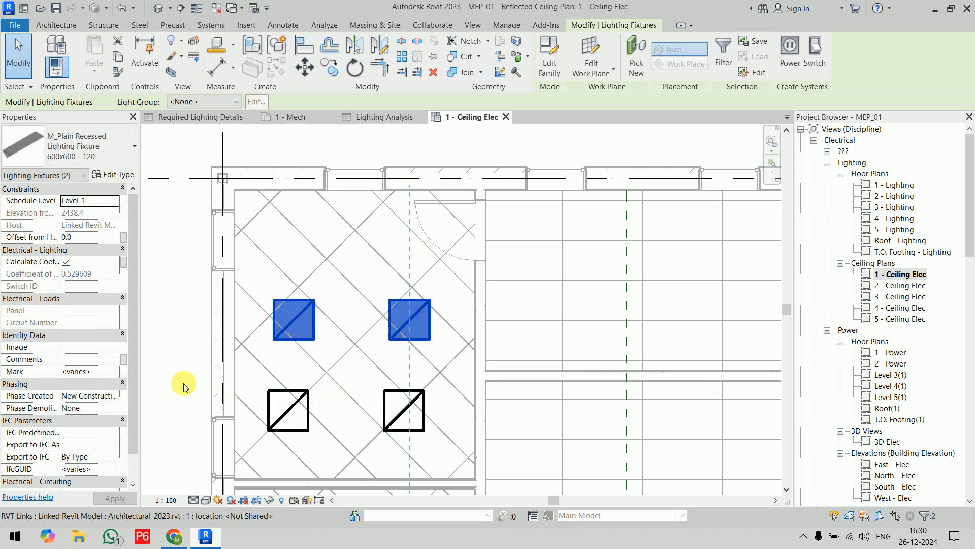
left_click_drag(174, 379, 459, 460)
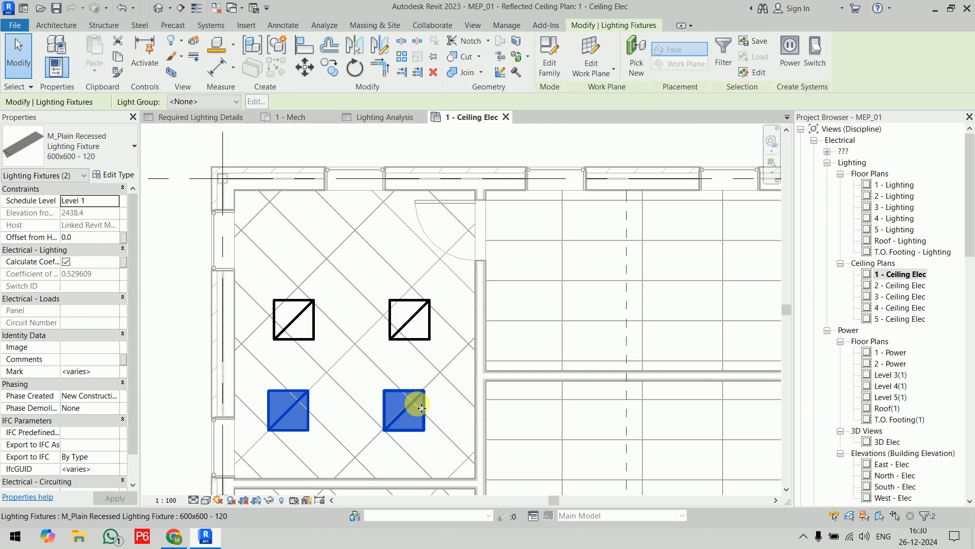
left_click_drag(438, 410, 429, 406)
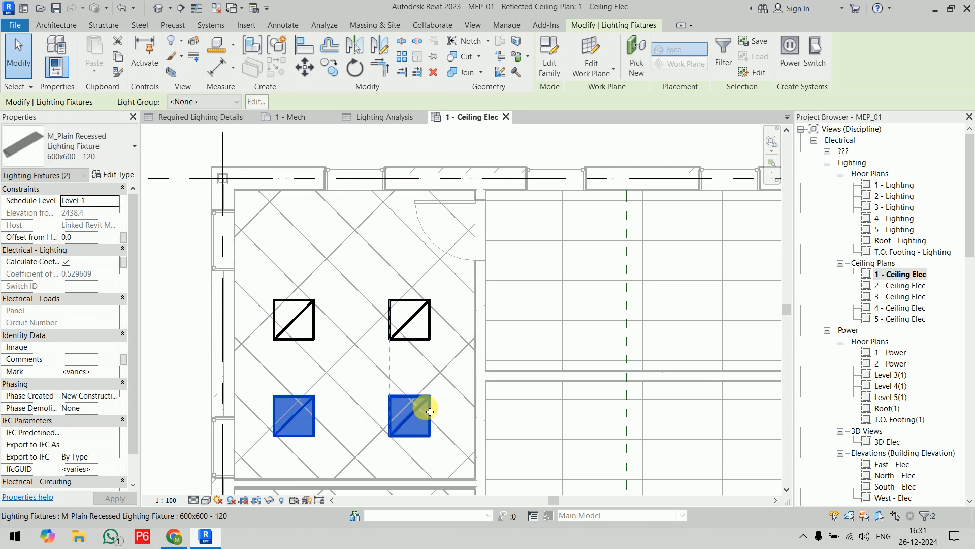
Copy the upper-left fixture in OFFICE 101 about 1500 mm at 55° to a spot centred above the upper pair.
left_click_drag(178, 268, 308, 340)
left_click(307, 335)
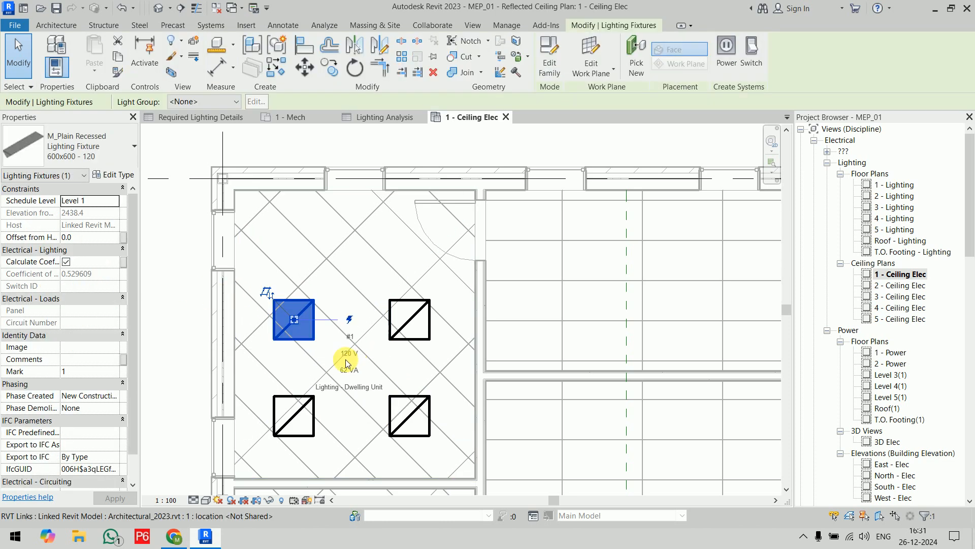
key("c")
key("o")
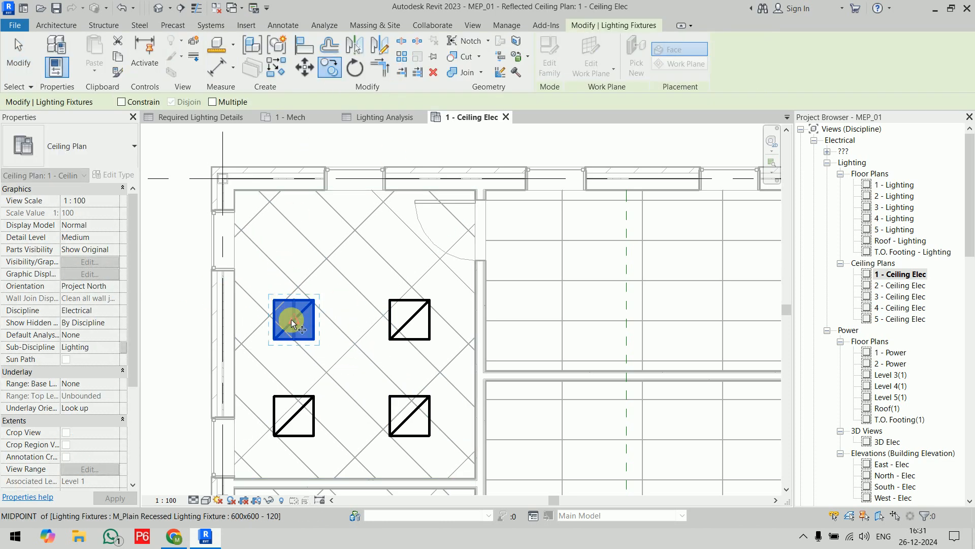
left_click(293, 318)
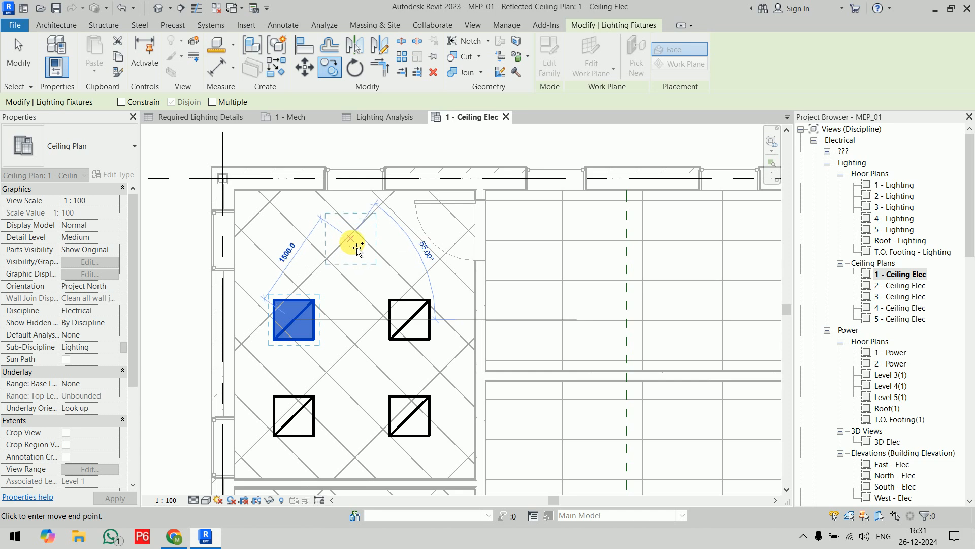
left_click(358, 248)
key("Escape")
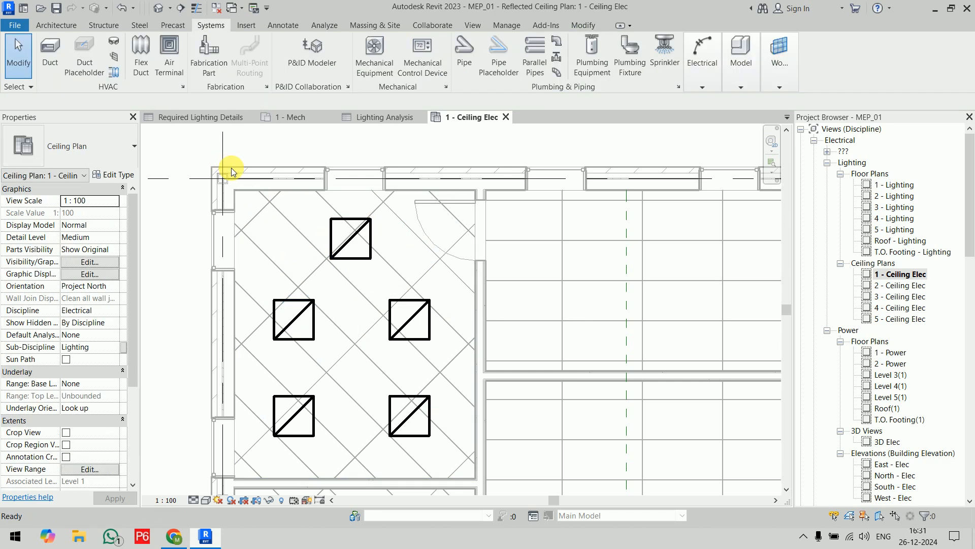
Open the conditional formatting settings of the Difference field in the Lighting Analysis schedule.
left_click(381, 118)
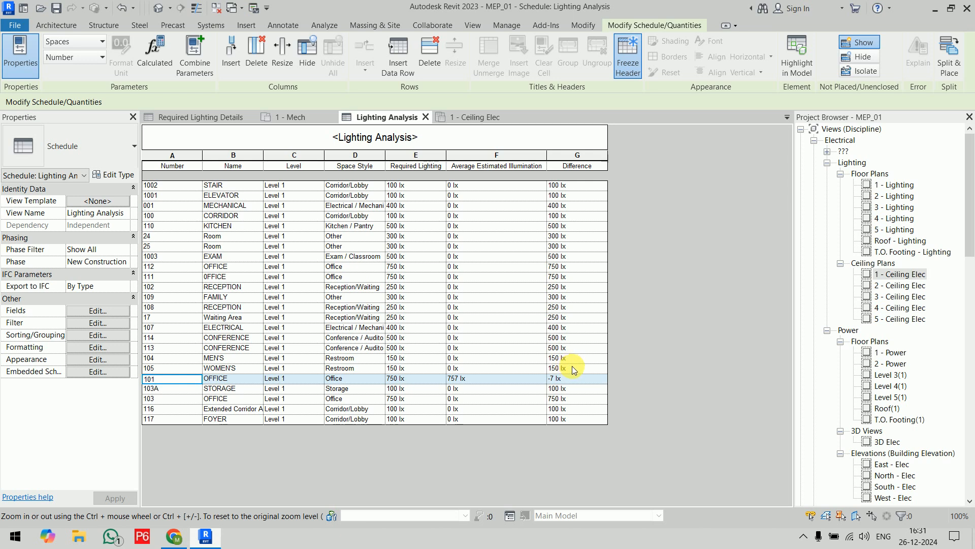
left_click(109, 308)
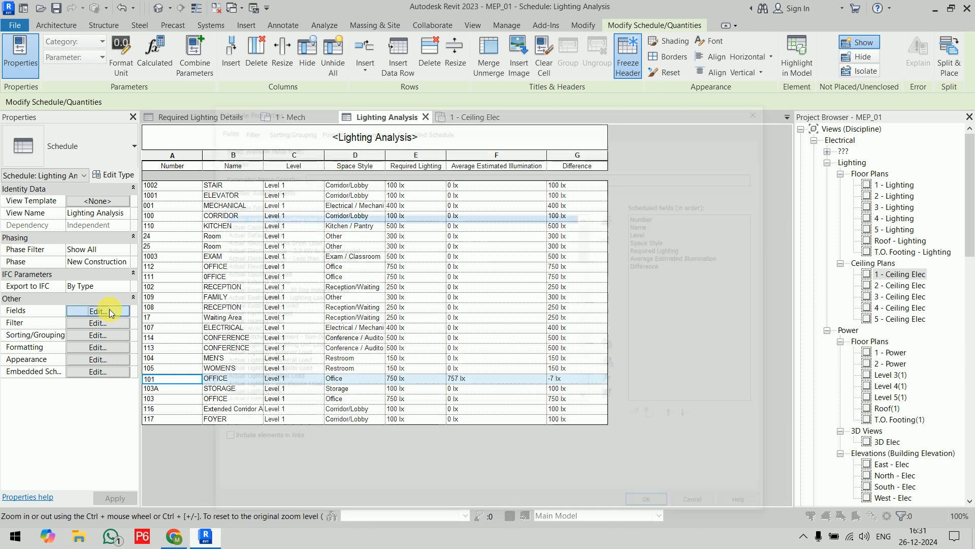
left_click_drag(421, 109, 380, 54)
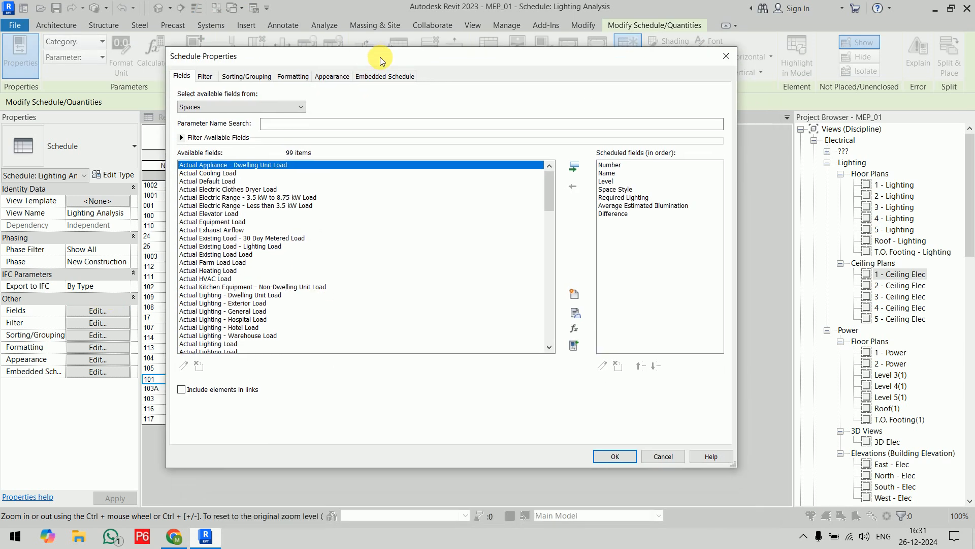
left_click(288, 72)
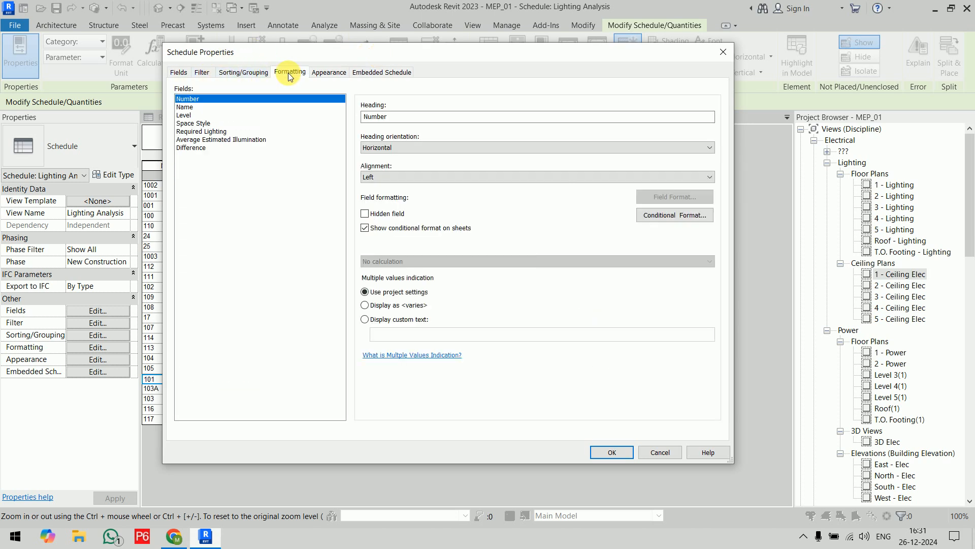
left_click(221, 148)
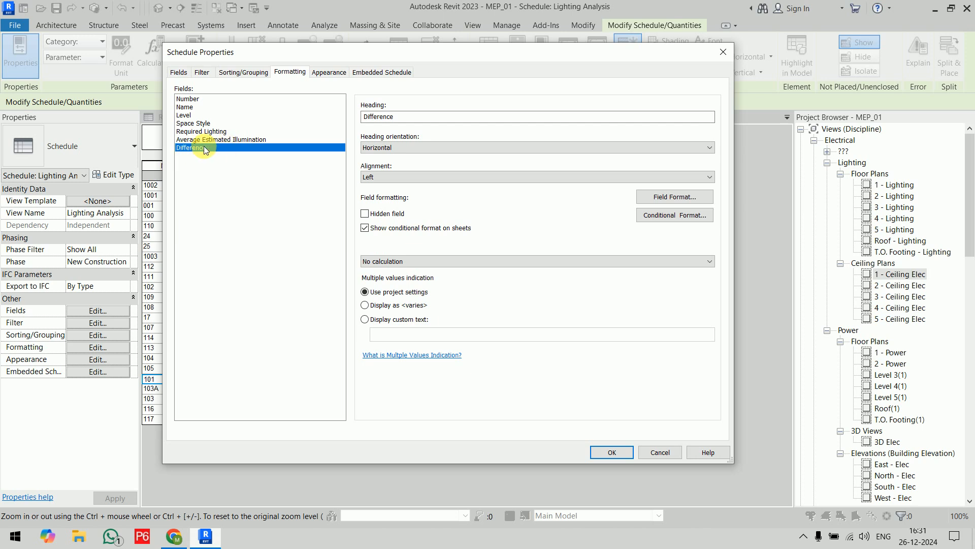
left_click(675, 217)
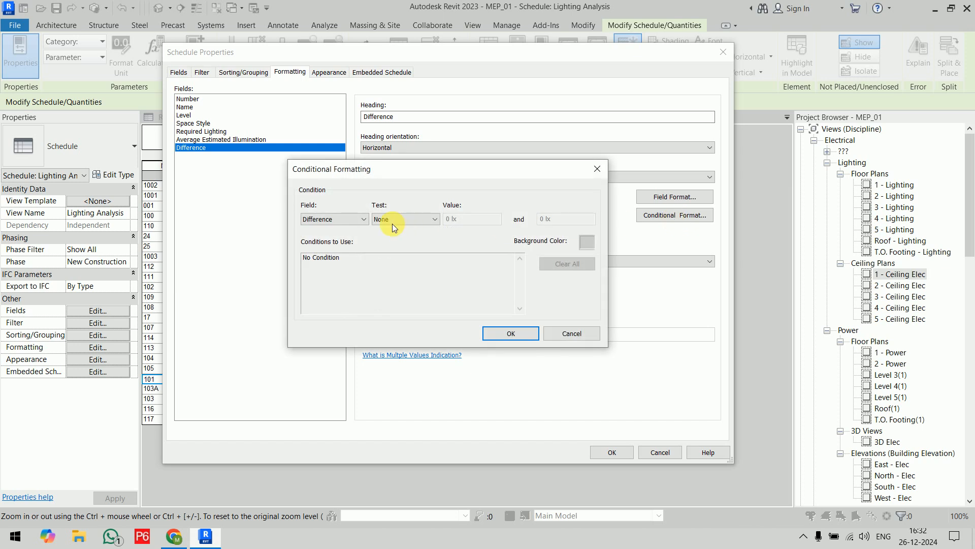
Set the Difference condition to Not Between -15 lx and 15 lx.
left_click(406, 218)
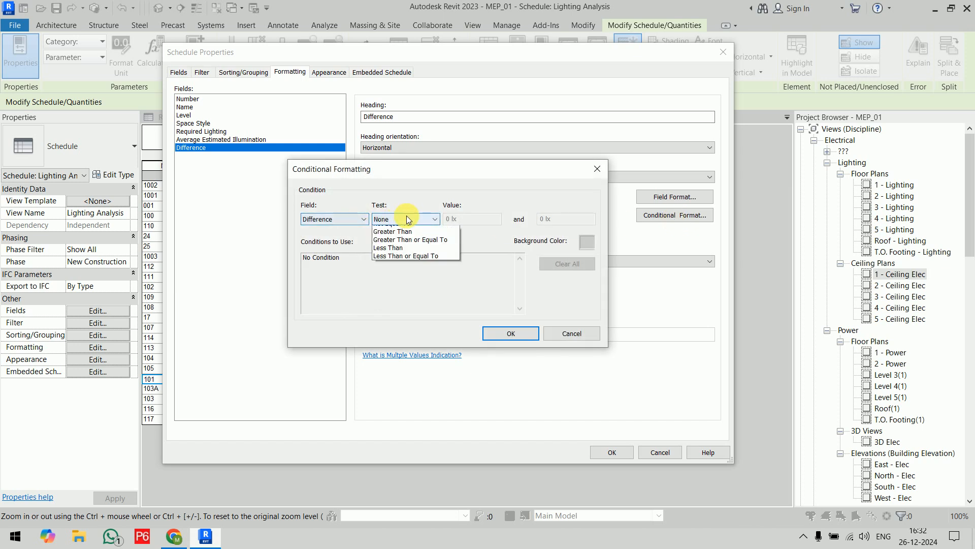
left_click(411, 247)
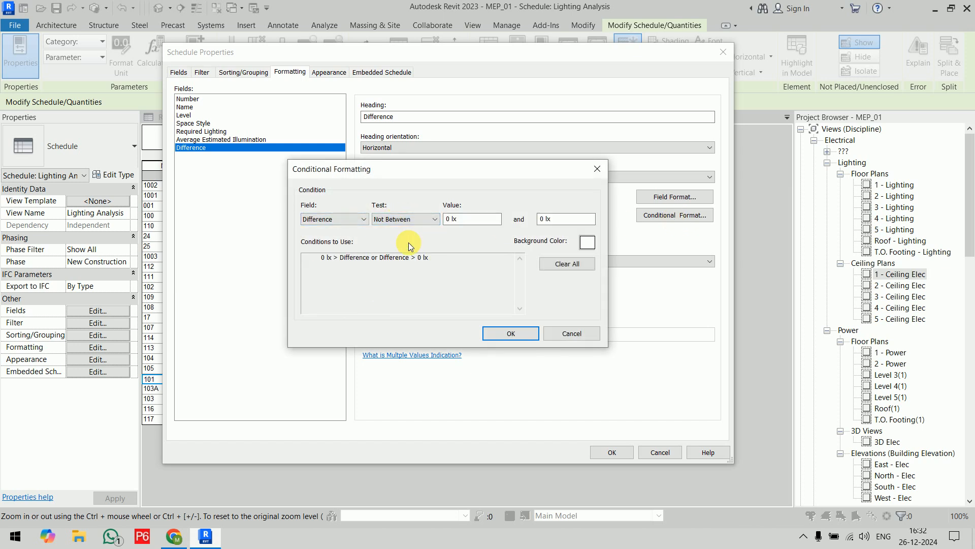
left_click_drag(468, 220, 427, 221)
type("-1")
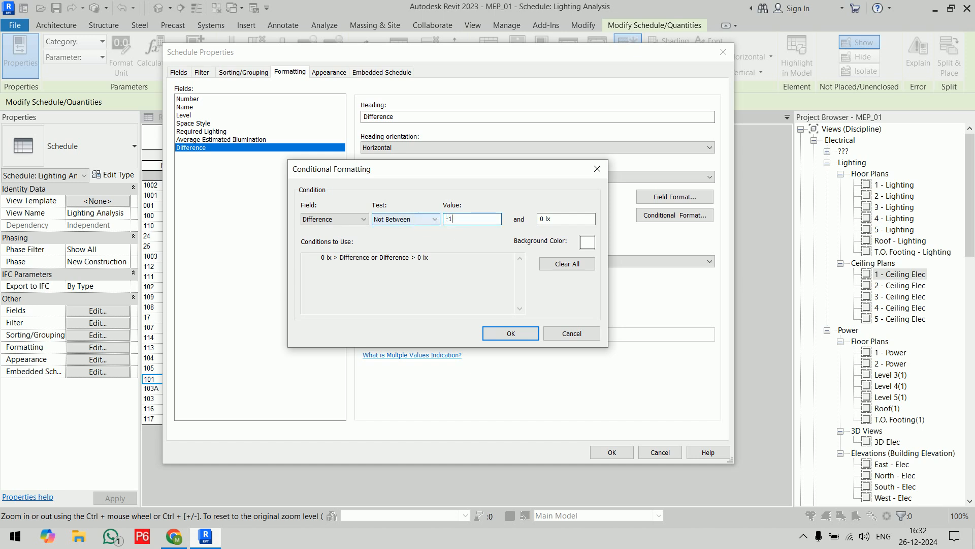
type("5")
left_click(569, 219)
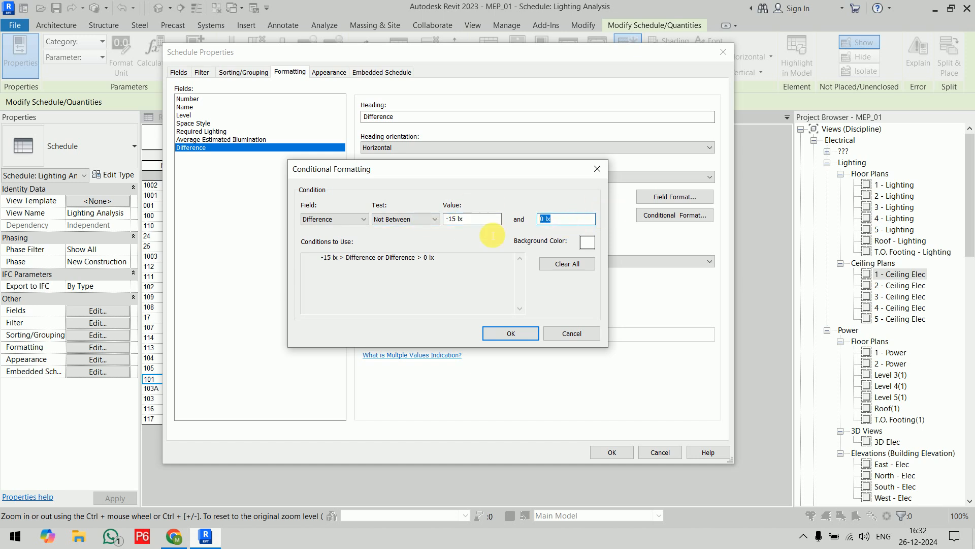
type("15")
left_click(478, 224)
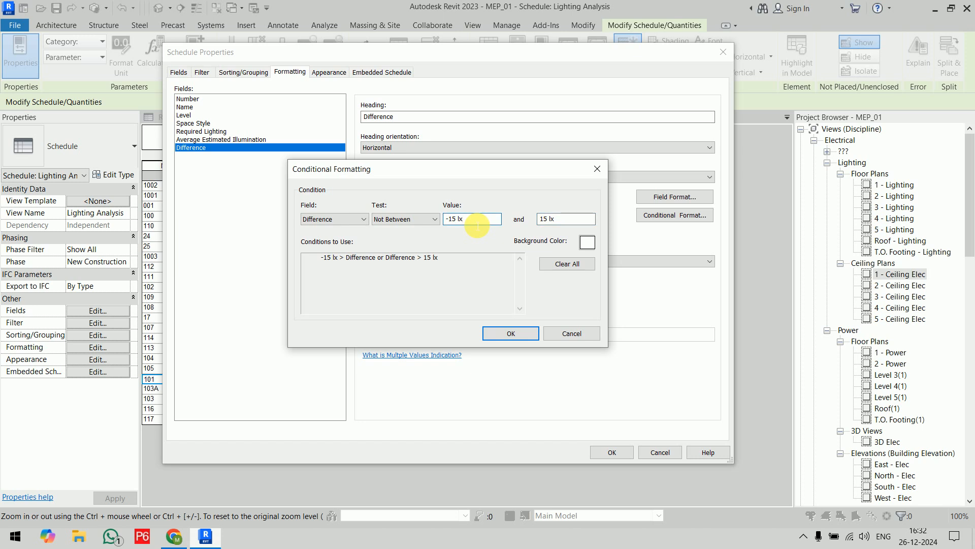
Set the condition's background color to light red RGB 255-128-128, apply it to the schedule, and inspect the Difference column.
left_click(584, 243)
left_click(324, 169)
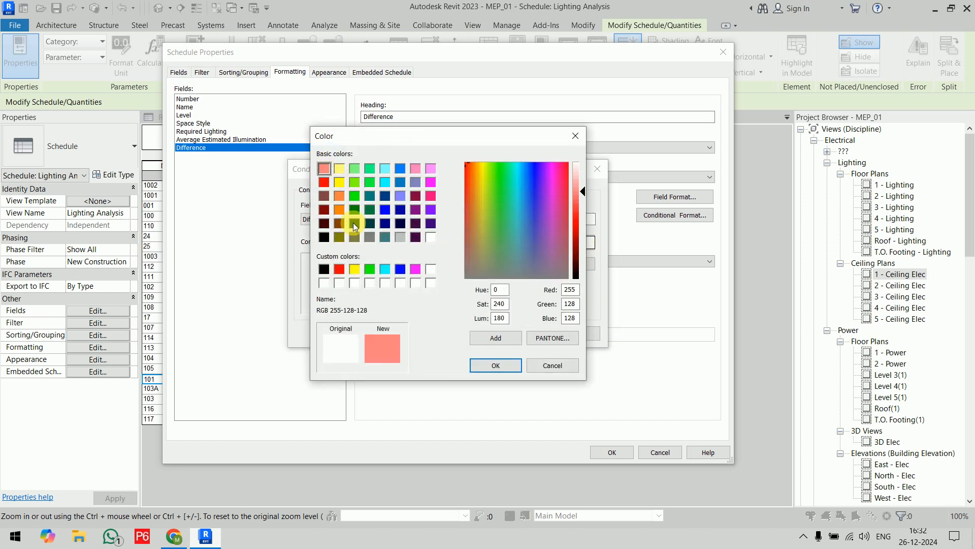
left_click(509, 364)
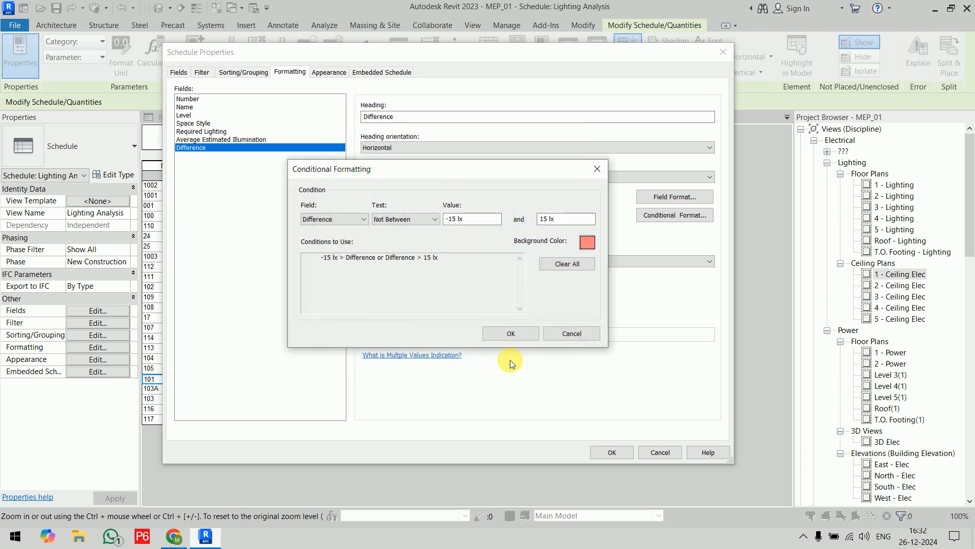
left_click(510, 333)
left_click(596, 449)
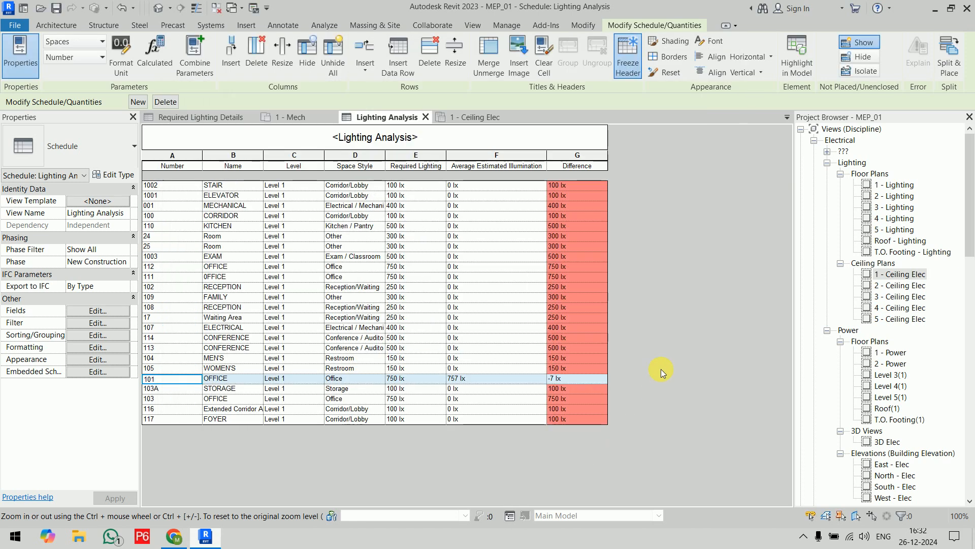
left_click(339, 328)
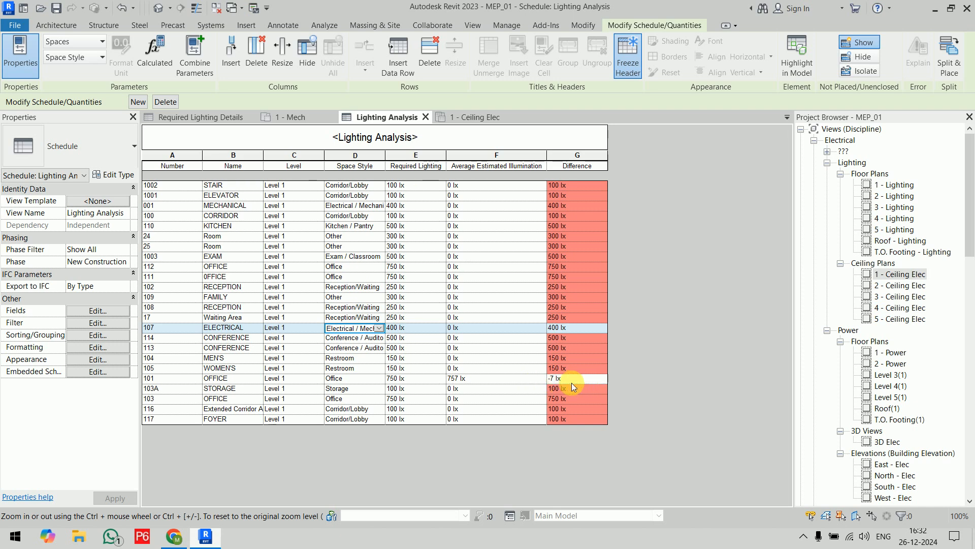
left_click(586, 186)
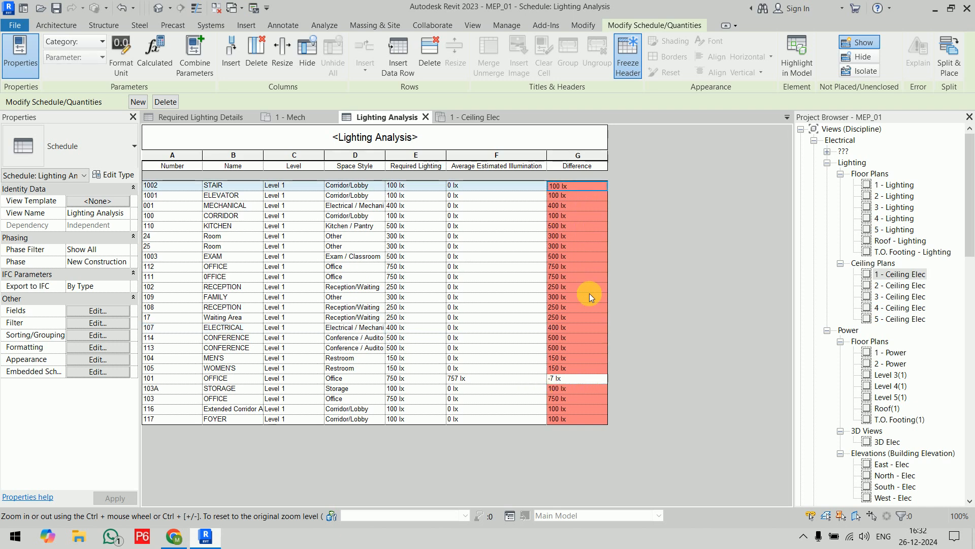